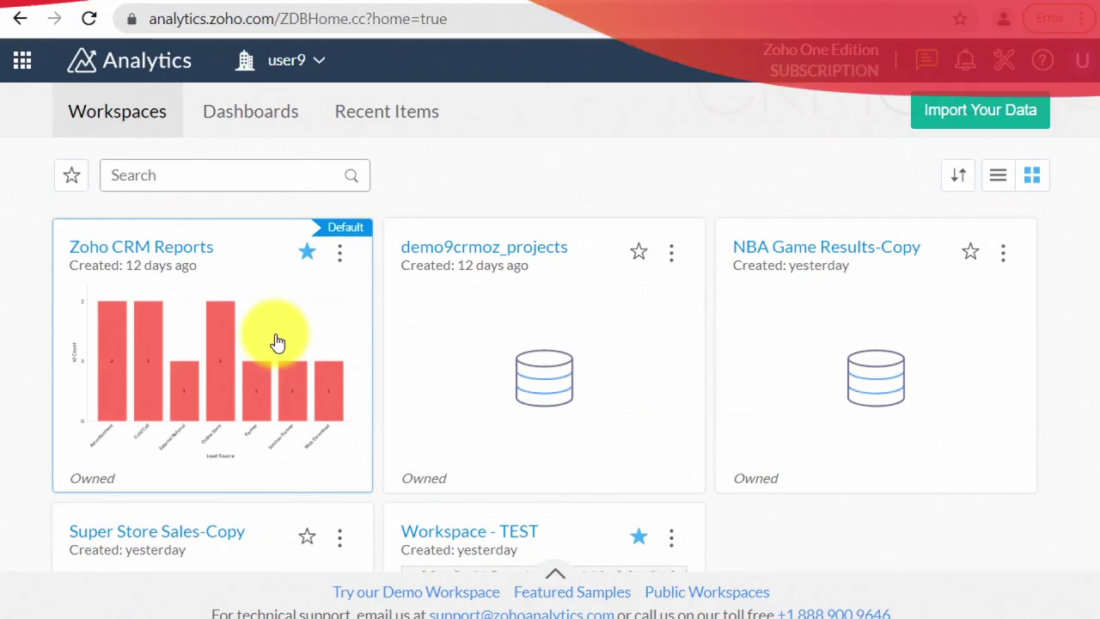
Step: Open the Zoho CRM Reports workspace and start adding a new data source to it
click(275, 339)
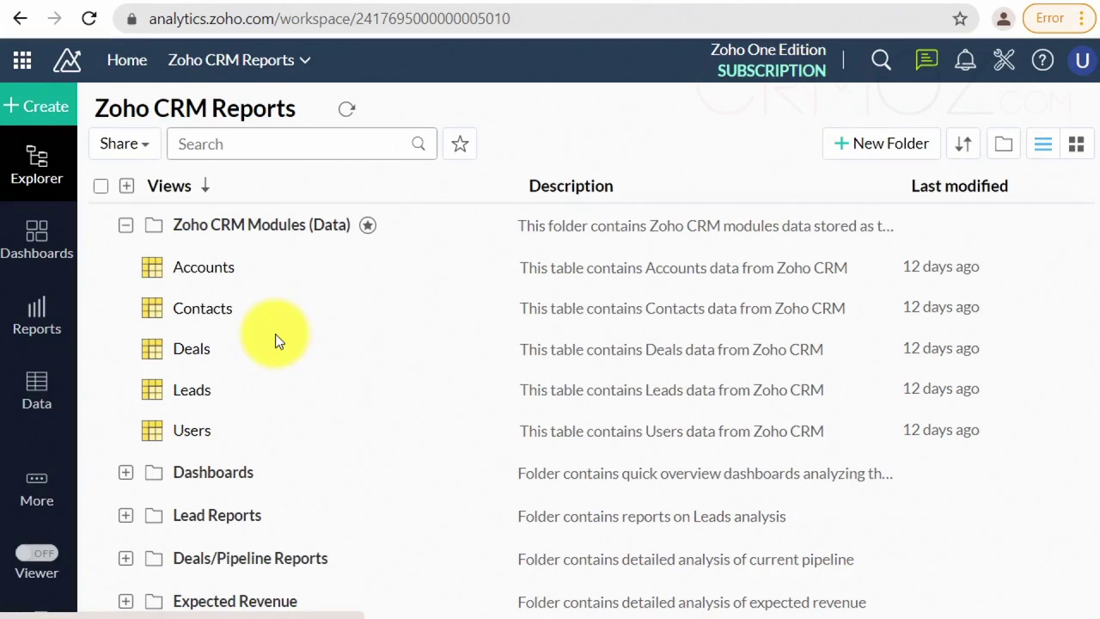
click(37, 500)
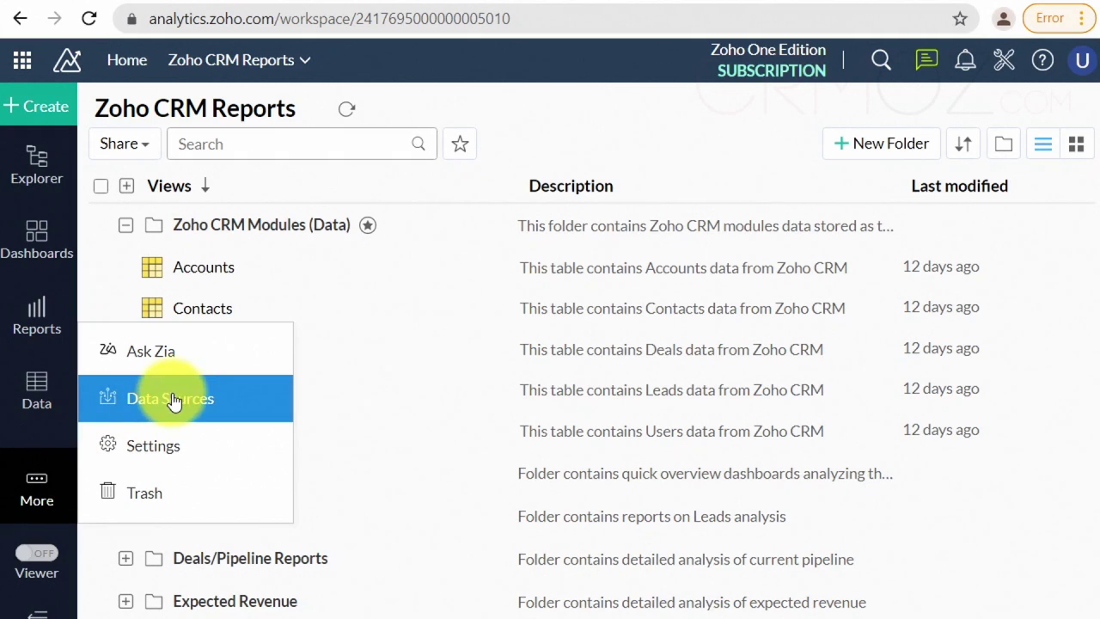
click(248, 401)
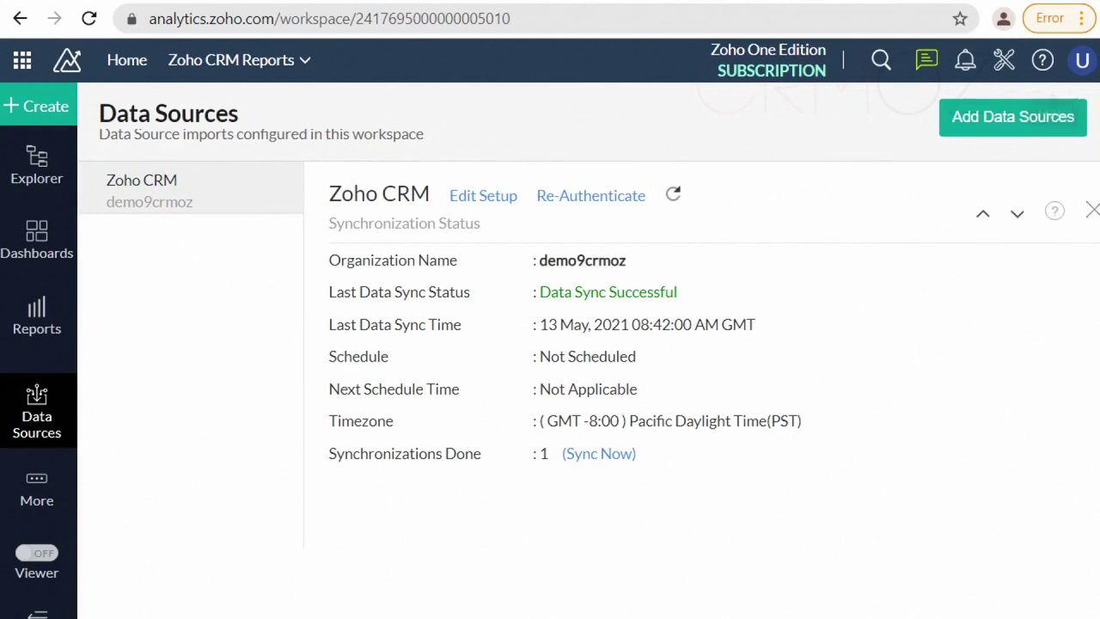
click(1005, 120)
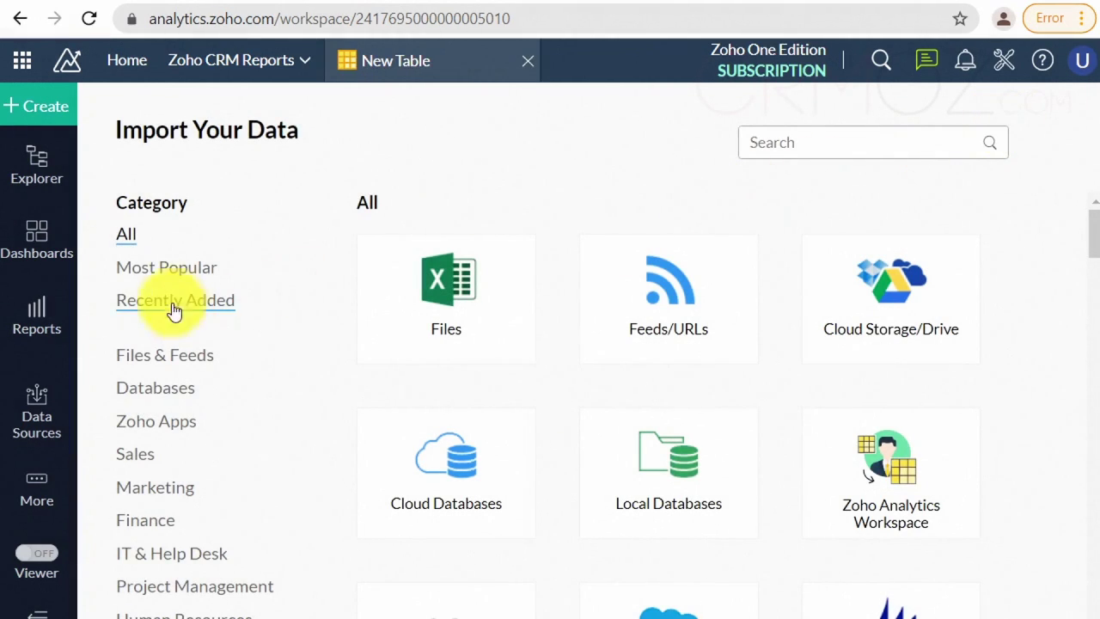
Step: Review the connectors offered in each import category, from Most Popular and Recently Added through Databases and Zoho Apps to Social Media
click(167, 275)
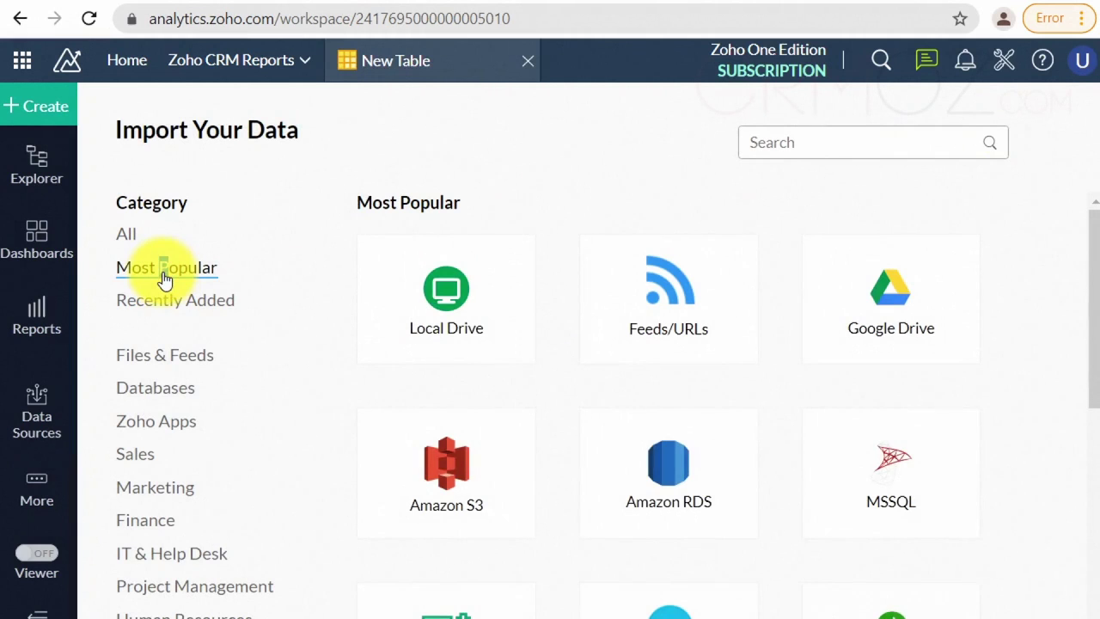
click(132, 308)
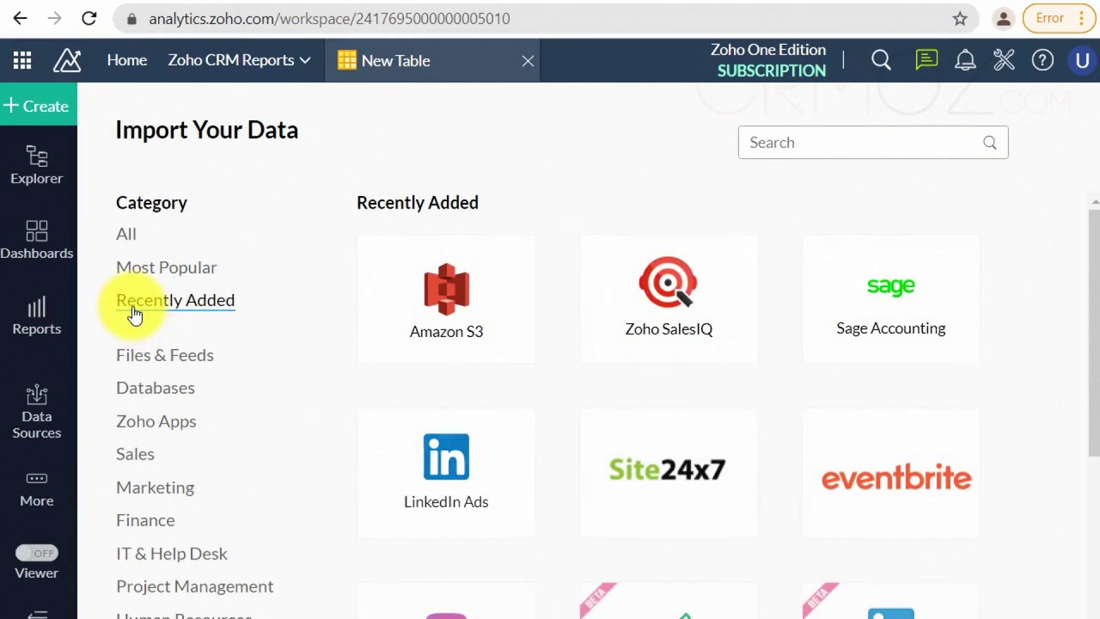
click(133, 369)
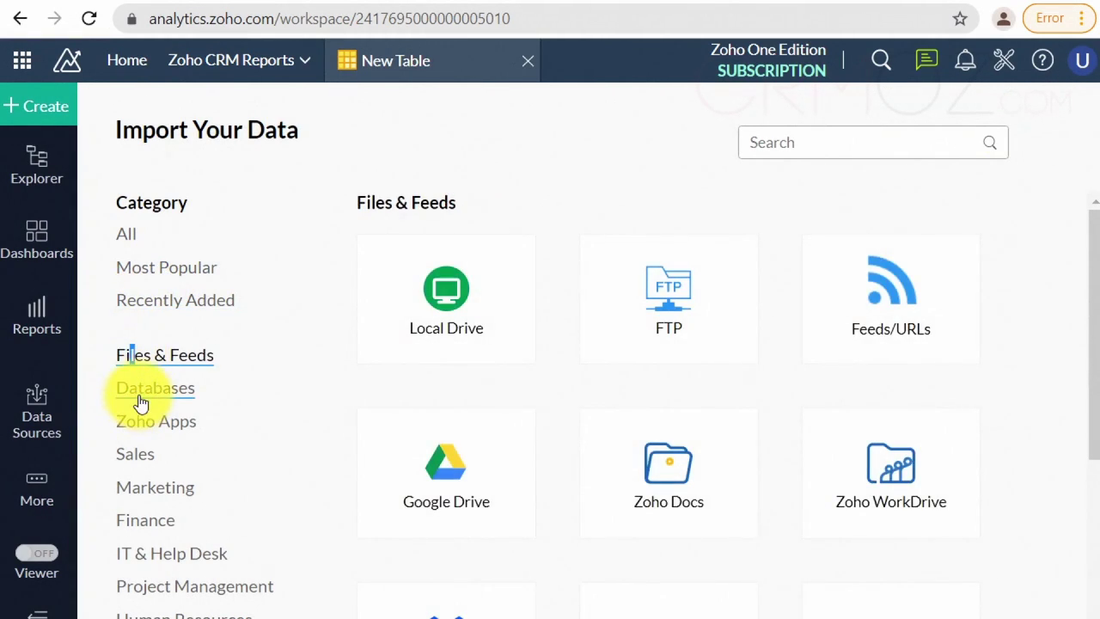
key(ctrl+minus)
key(ctrl+minus)
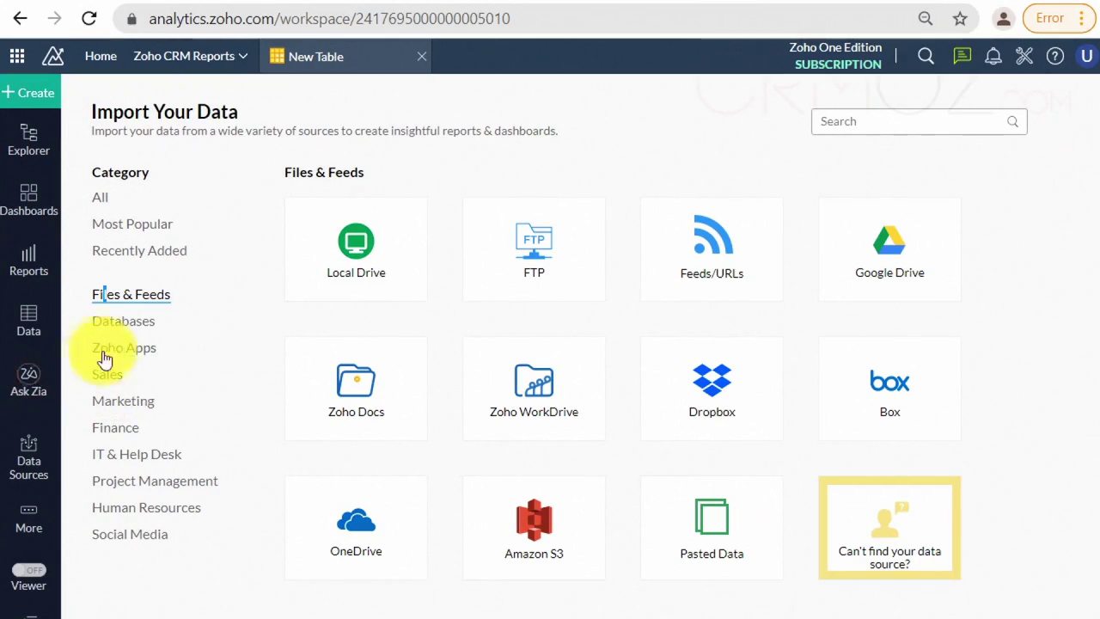
click(124, 327)
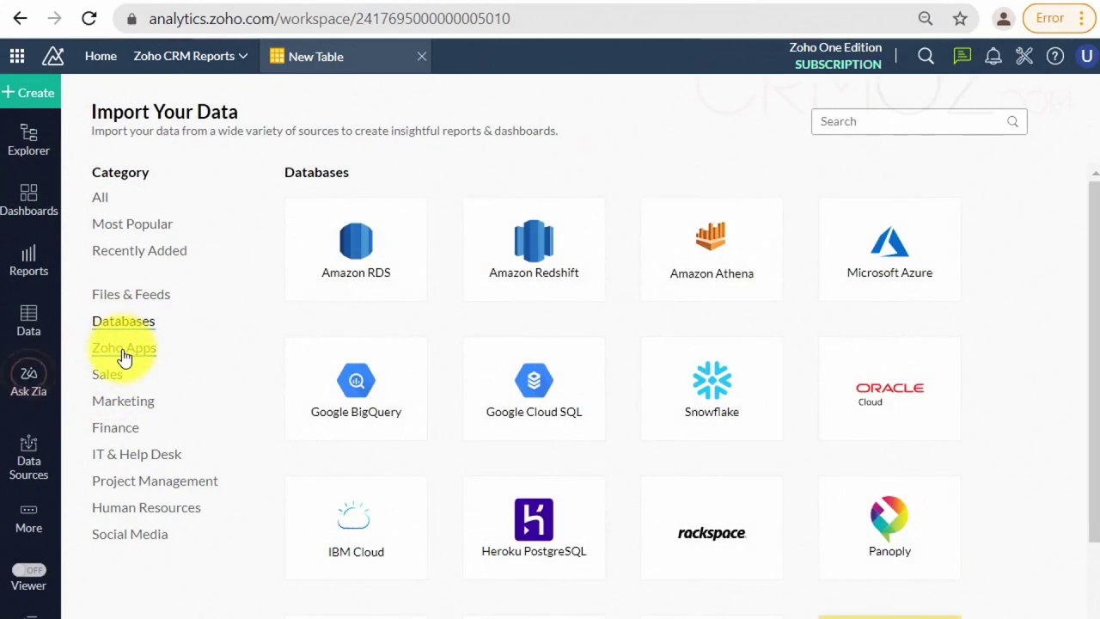
click(123, 348)
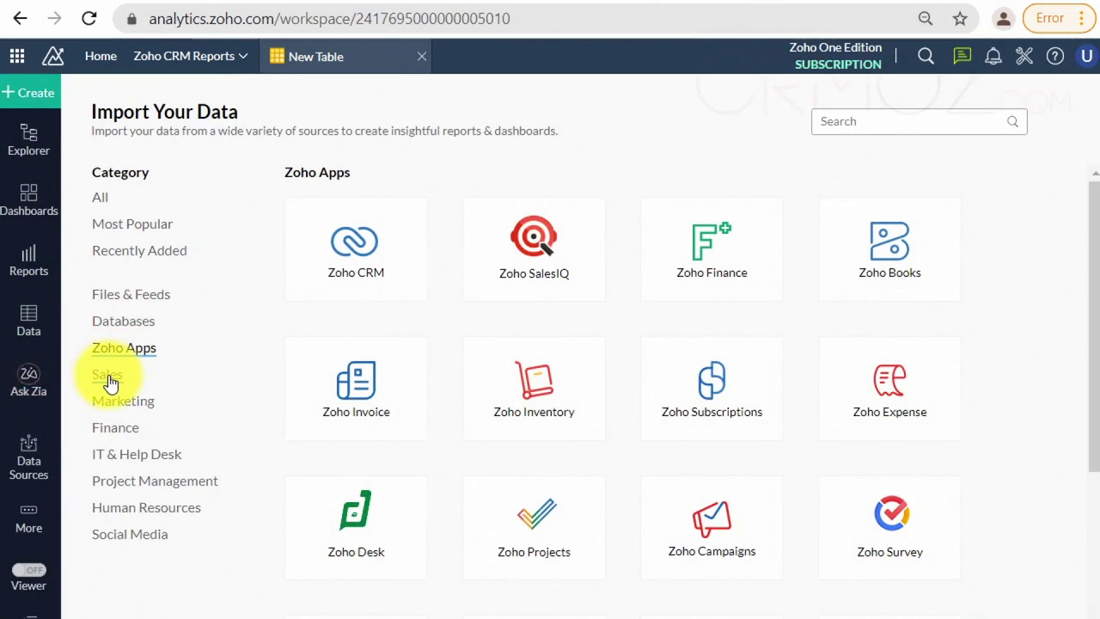
click(109, 375)
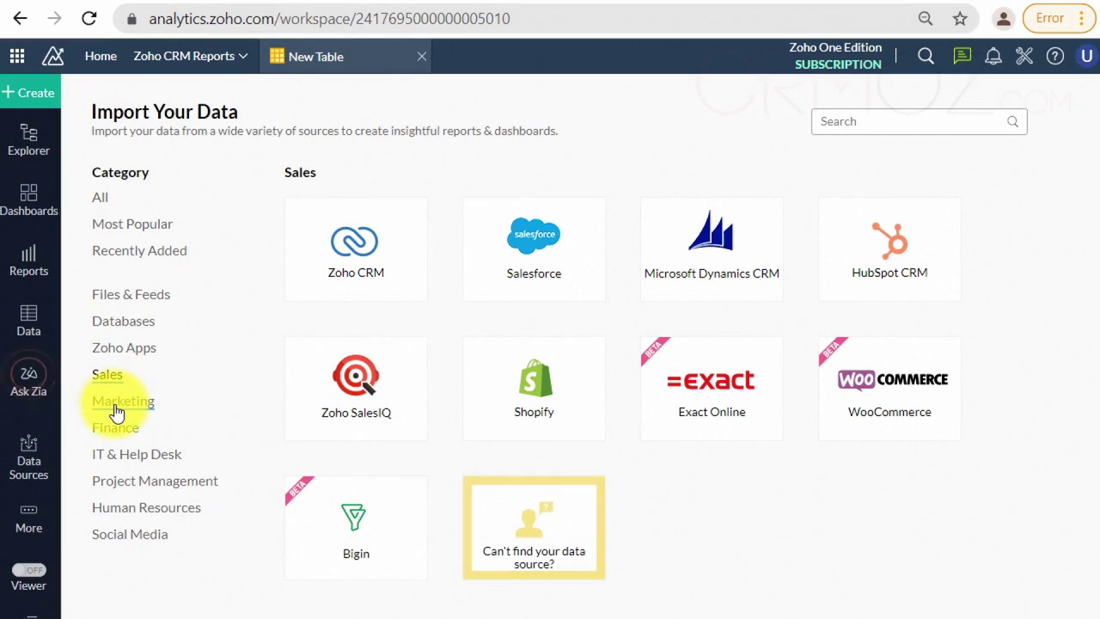
click(119, 402)
scroll(258, 412, down, 3)
click(129, 192)
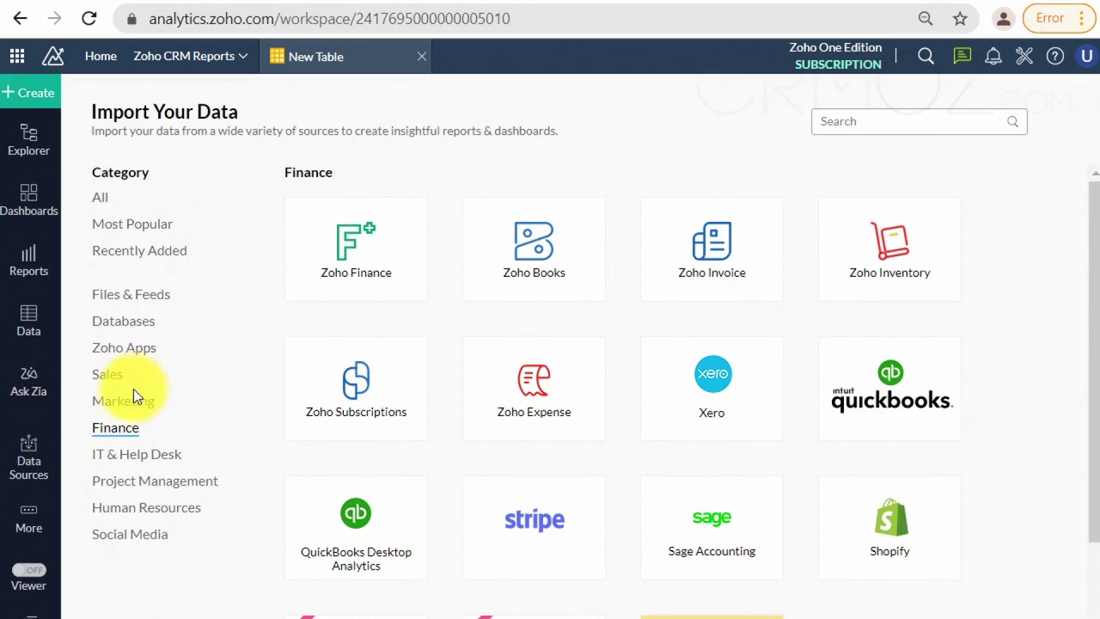
click(110, 462)
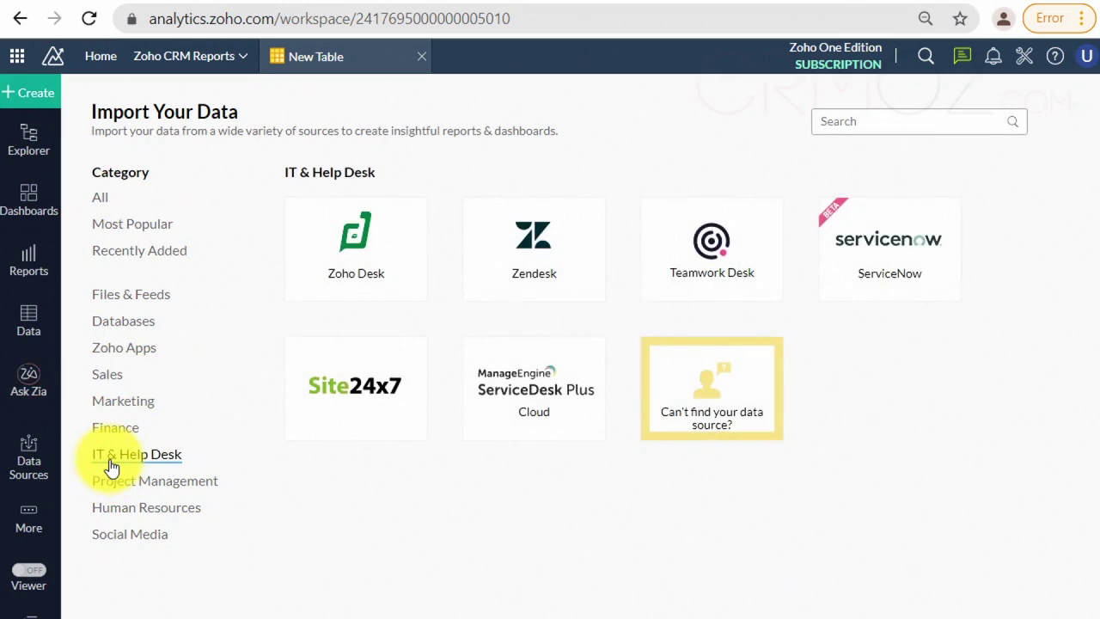
click(111, 483)
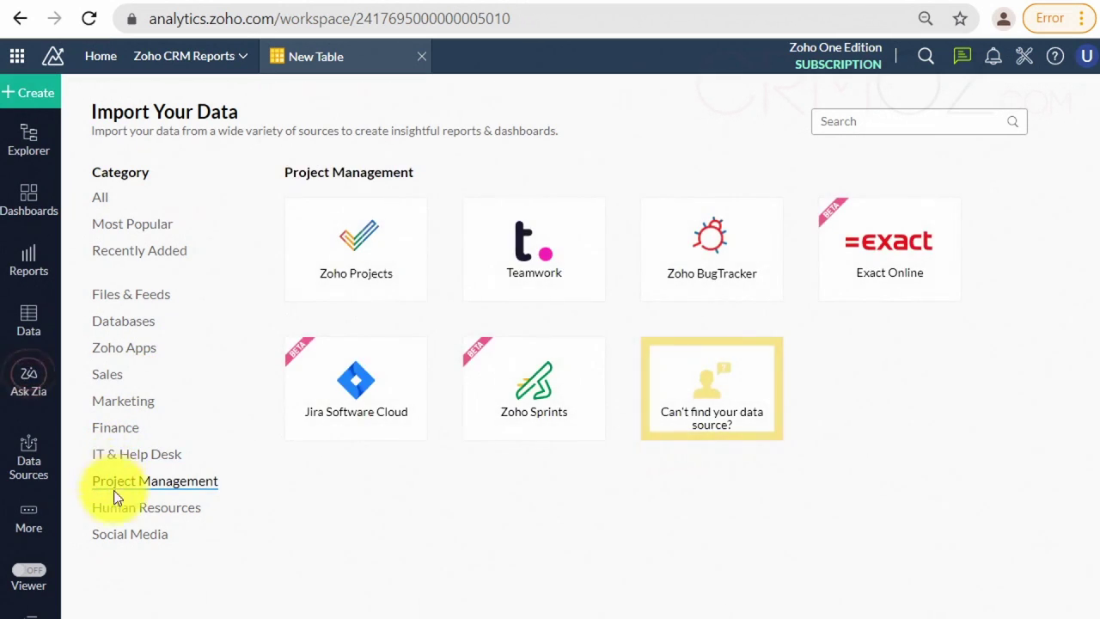
click(118, 517)
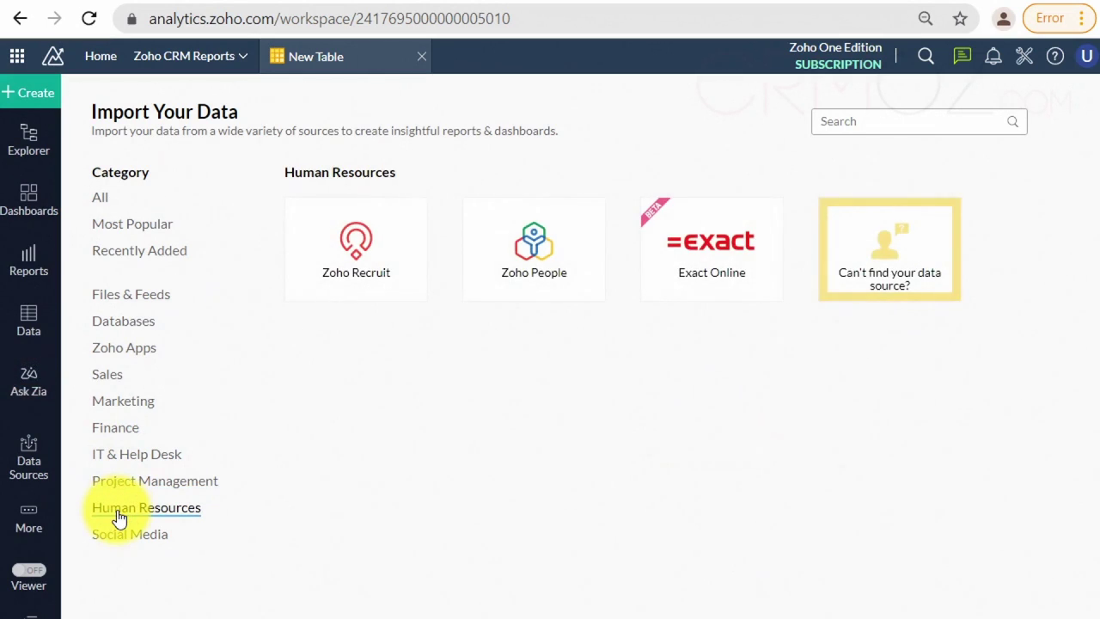
click(126, 537)
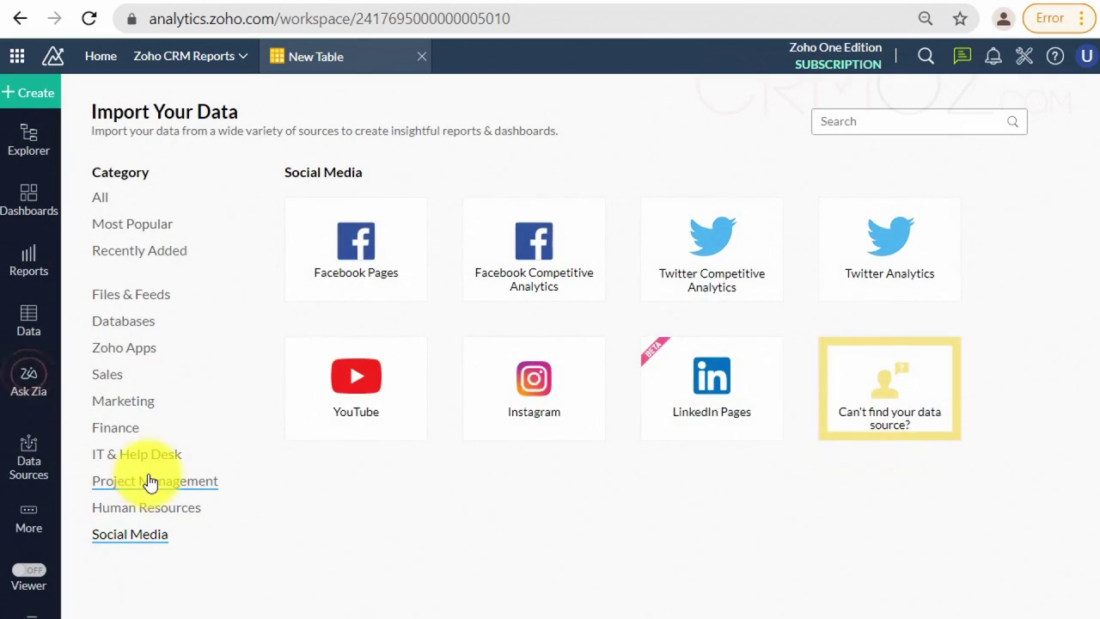
Step: Choose Files from all import sources and name the new table Test-May
click(105, 201)
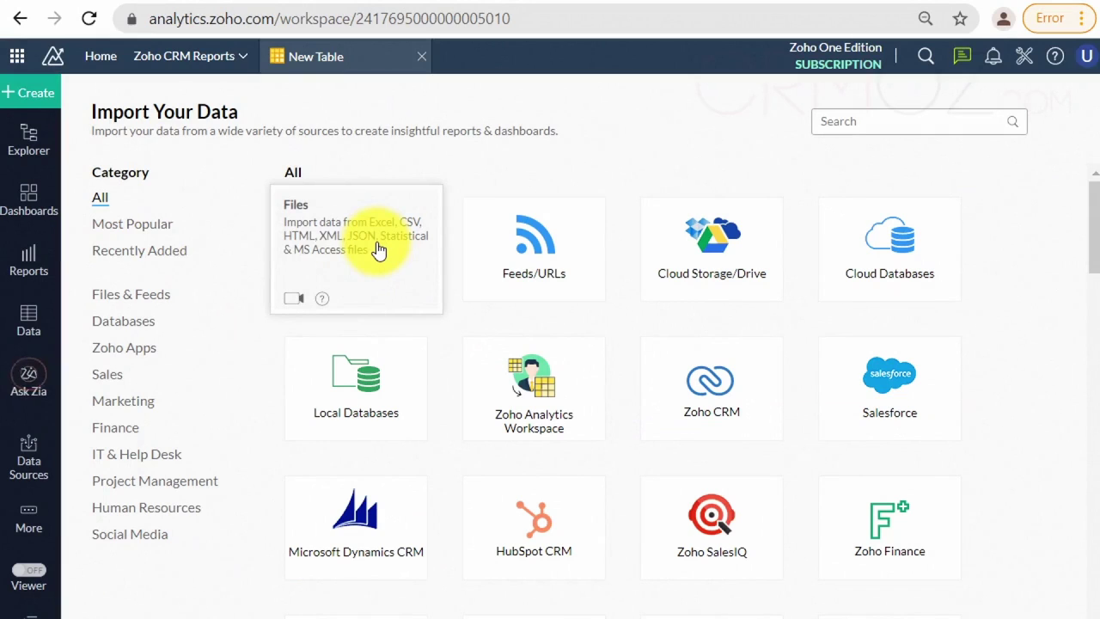
drag(378, 249, 379, 236)
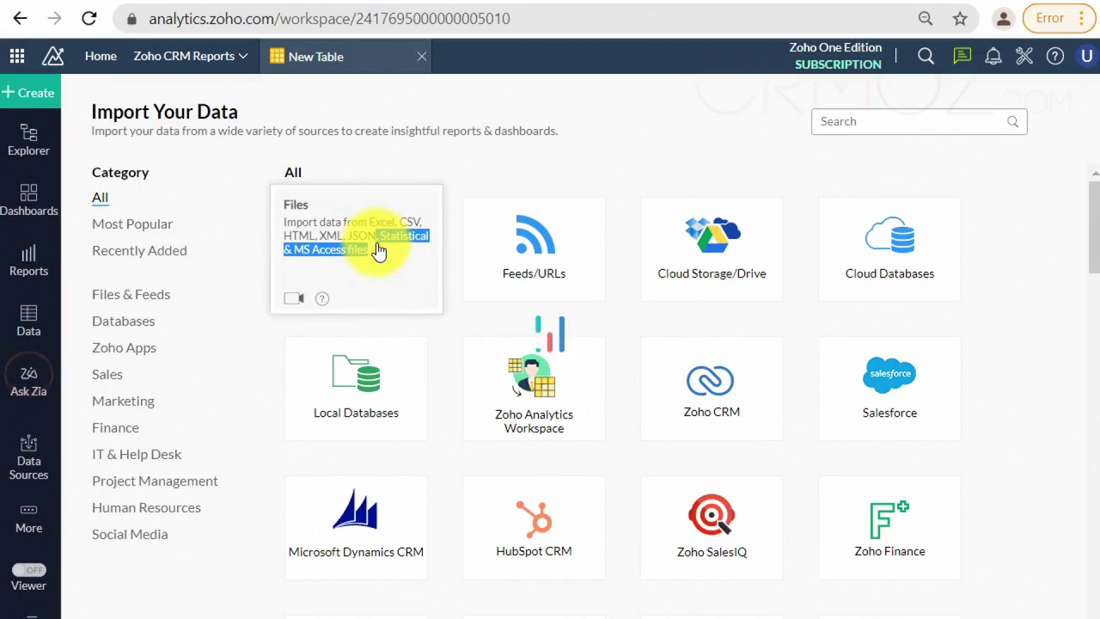
click(378, 249)
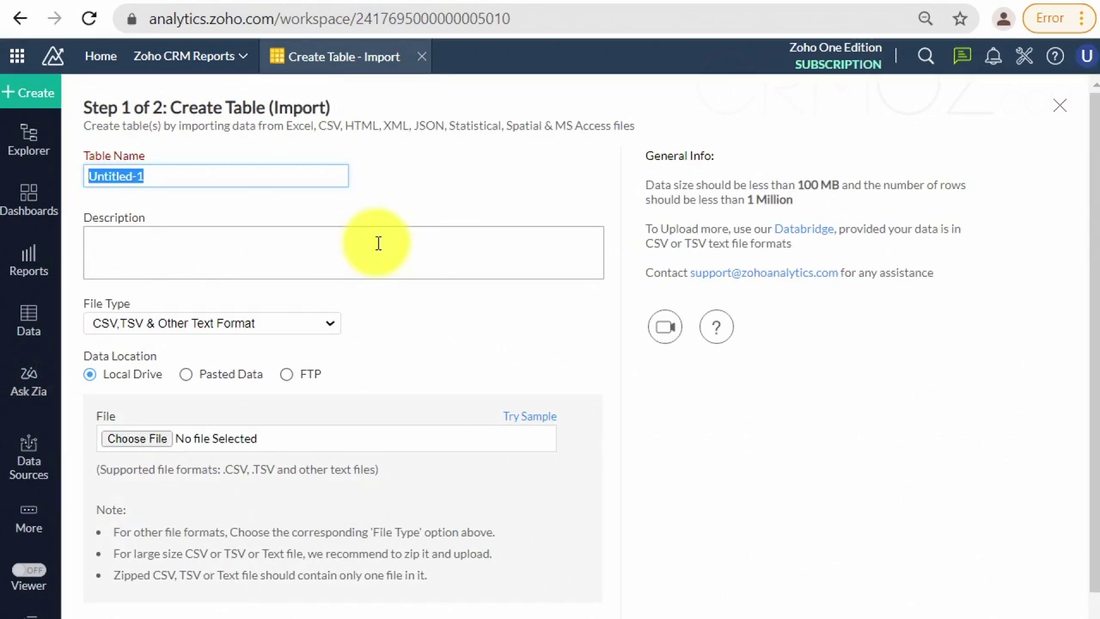
text(Test-May)
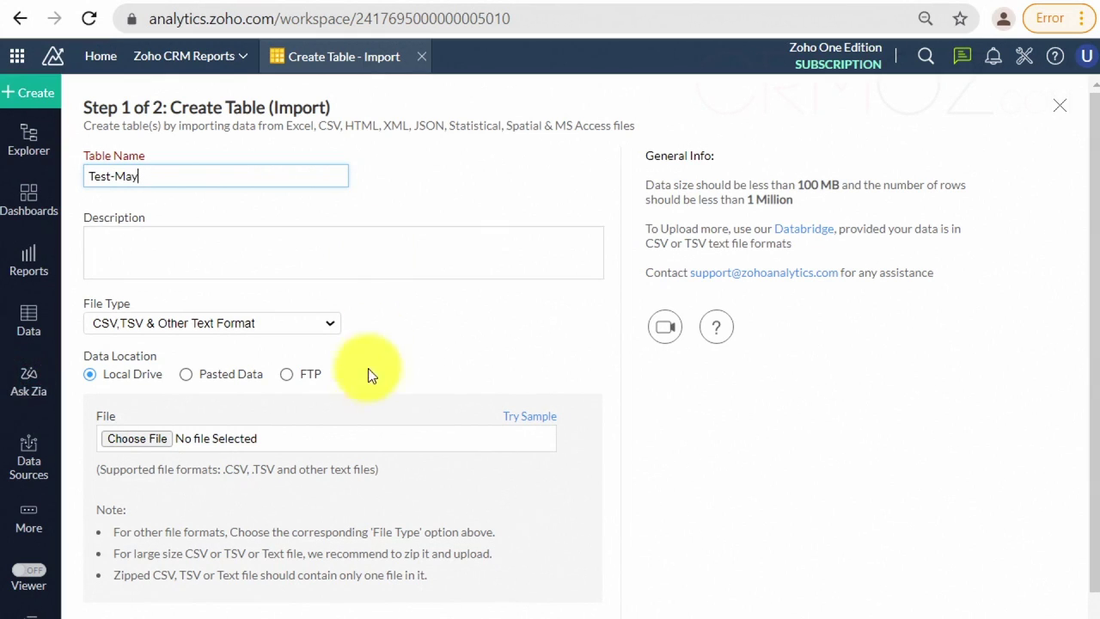
Step: Select the local Excel file May_2021.xlsx for the import and proceed to the sheet selection
scroll(365, 382, down, 1)
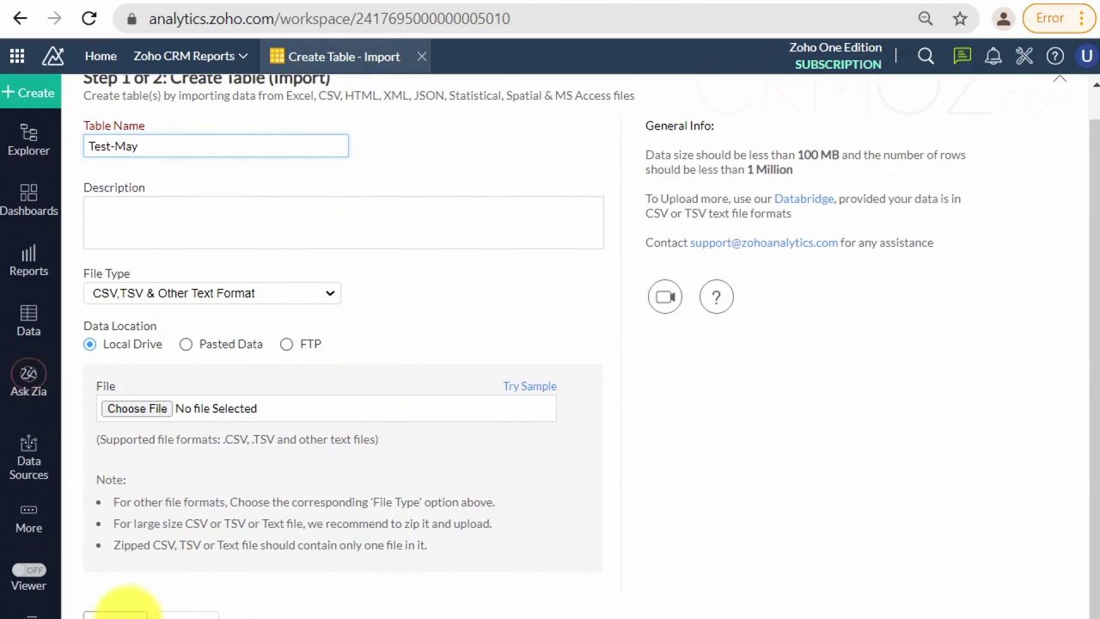
click(125, 612)
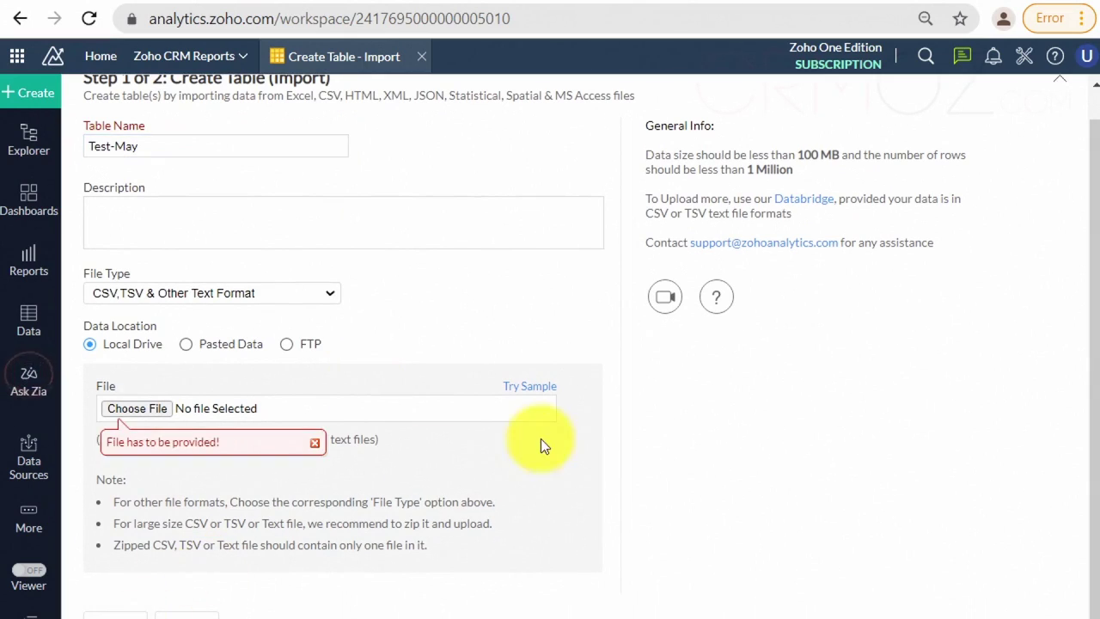
click(137, 409)
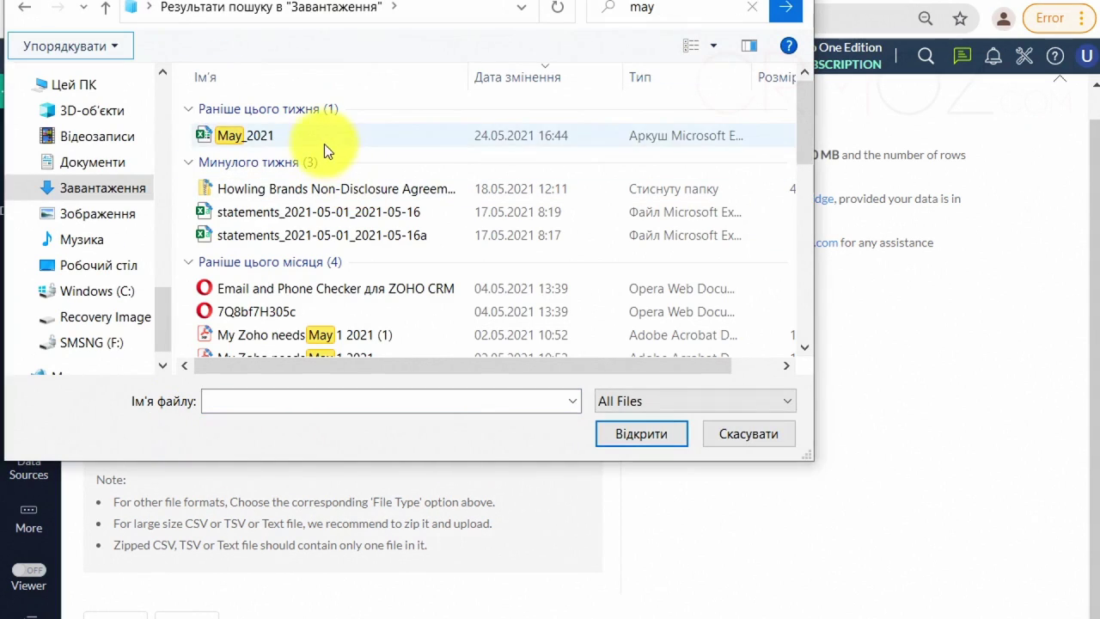
click(331, 143)
click(640, 434)
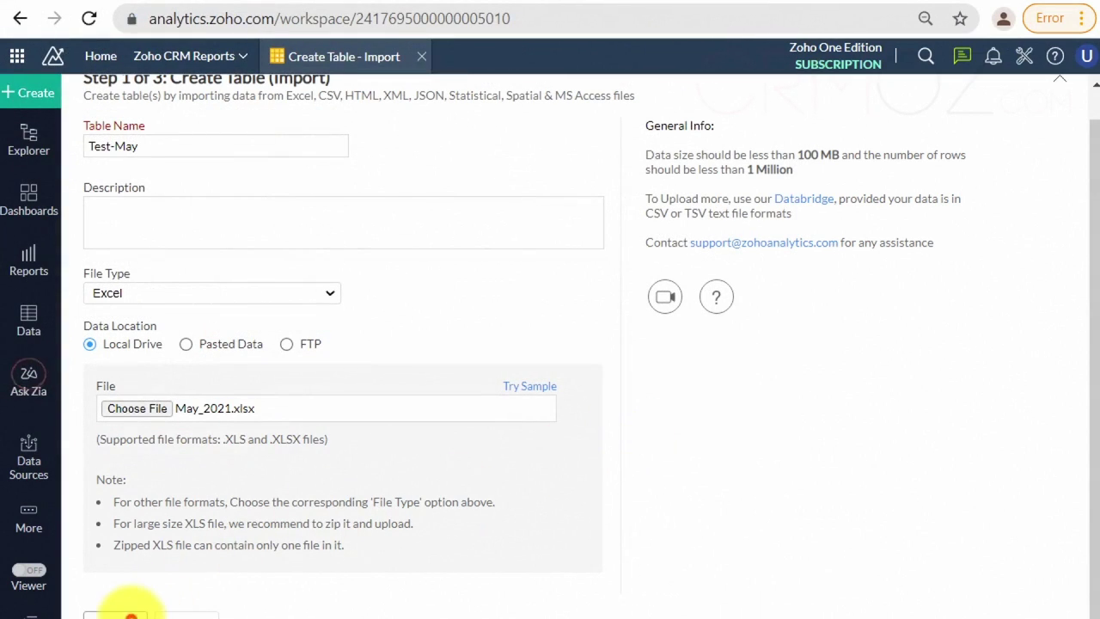
click(120, 612)
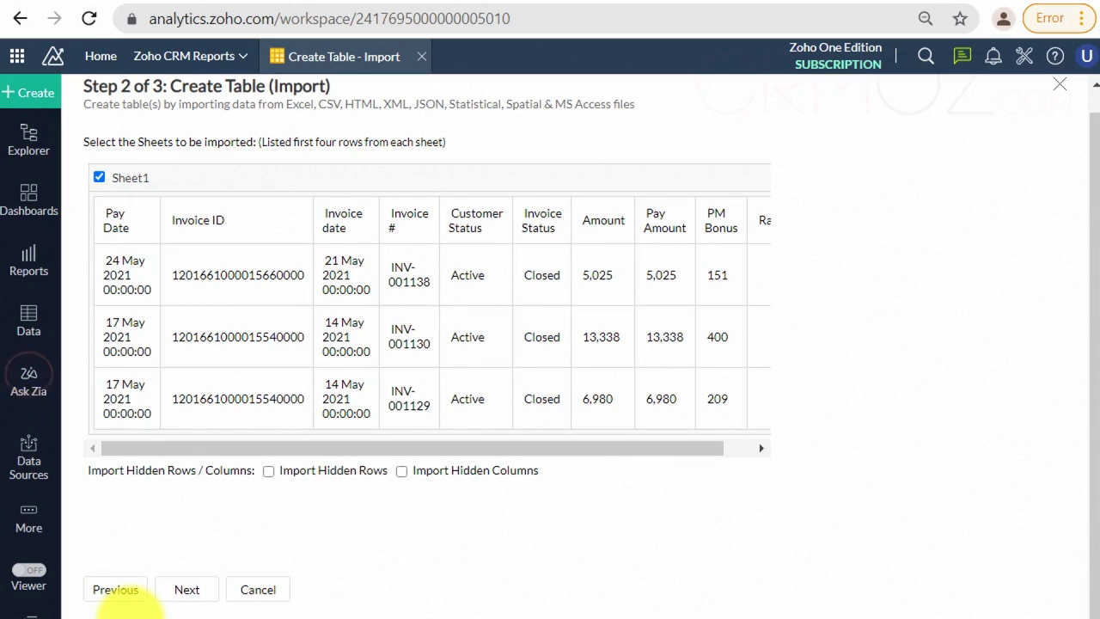
Step: Check the Sheet1 preview across its columns and continue to the final import settings with Sheet1 selected
scroll(422, 498, up, 1)
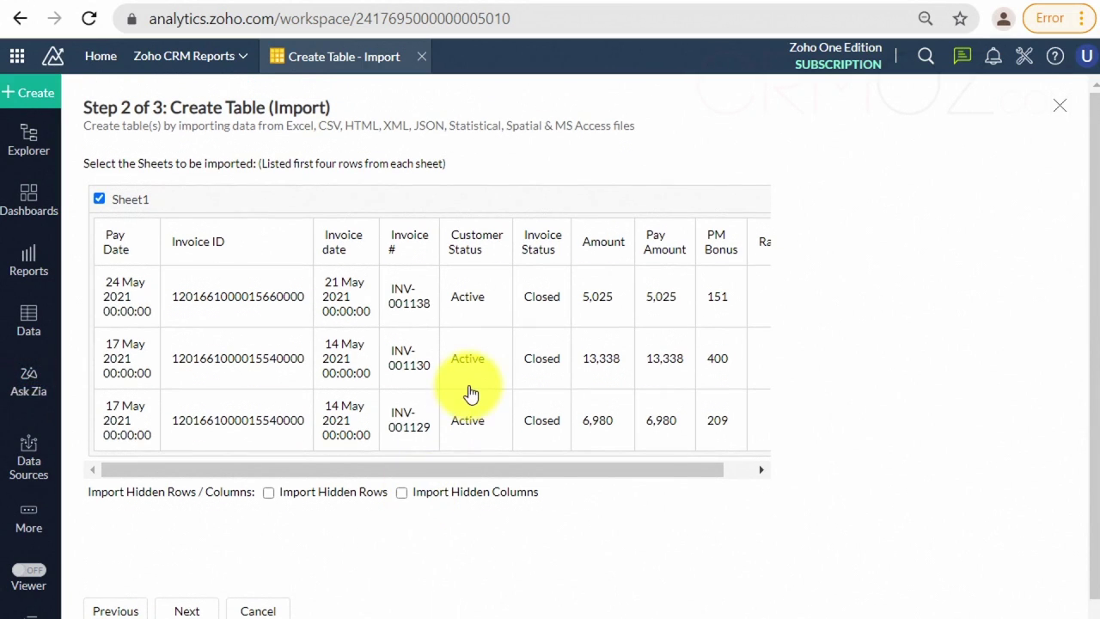
drag(478, 471, 601, 464)
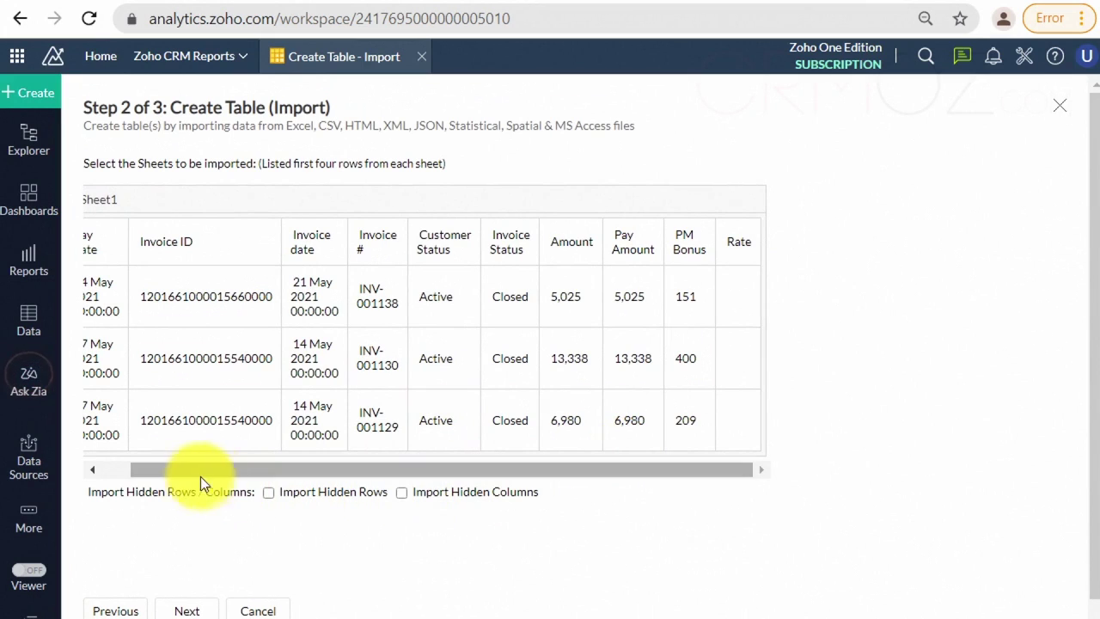
scroll(177, 557, down, 1)
click(193, 598)
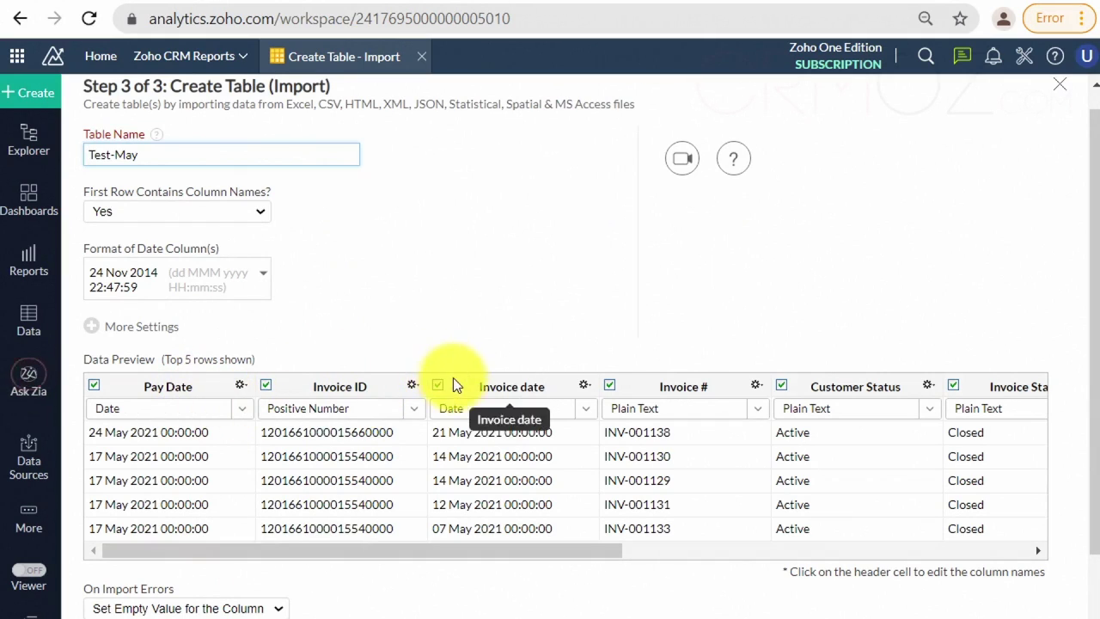
Step: Inspect all columns in the data preview and the column options available for Customer Status
drag(483, 548, 661, 532)
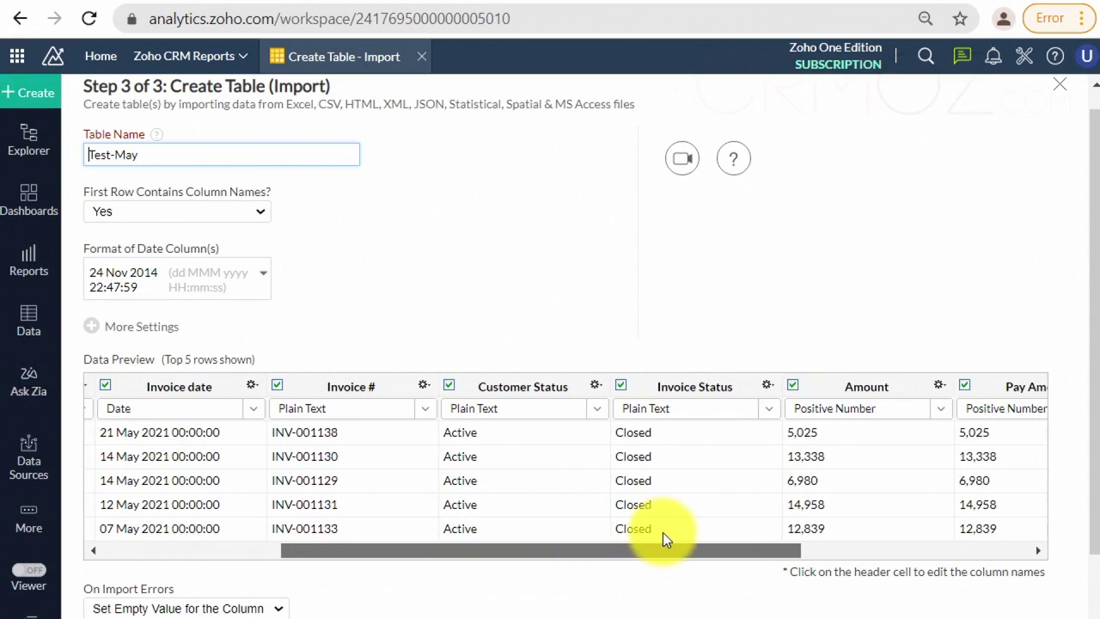
click(595, 385)
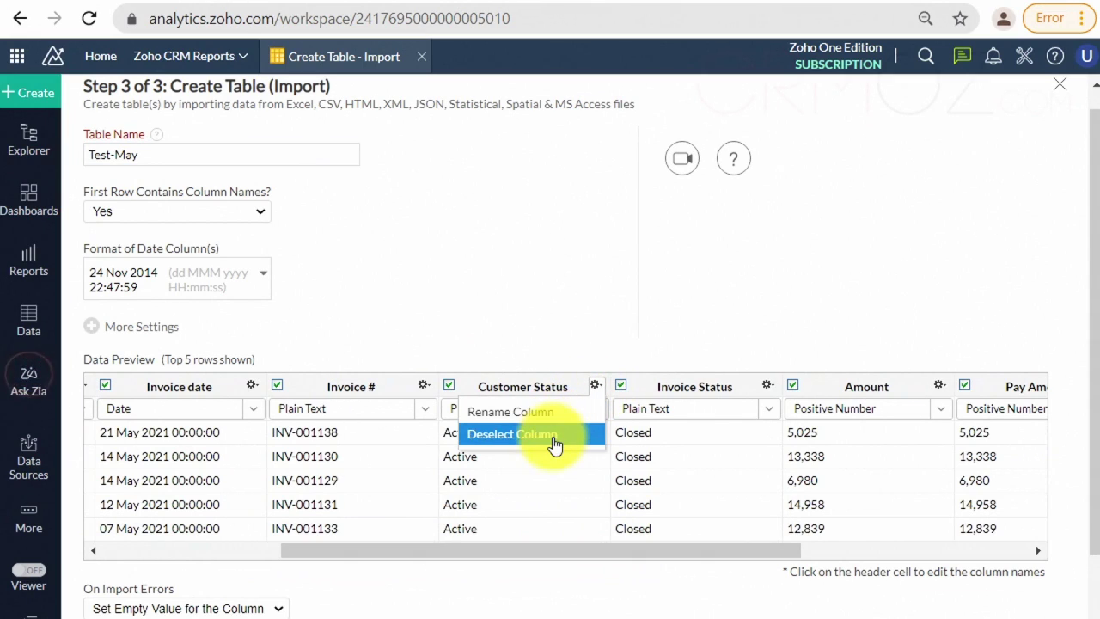
drag(568, 549, 797, 543)
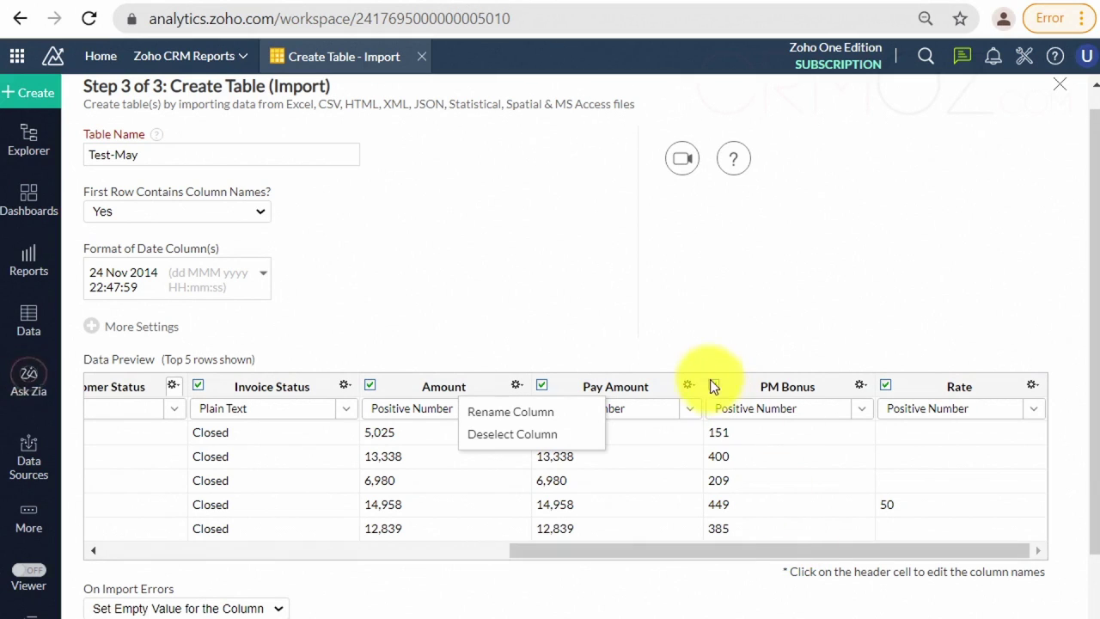
click(714, 384)
drag(719, 550, 310, 612)
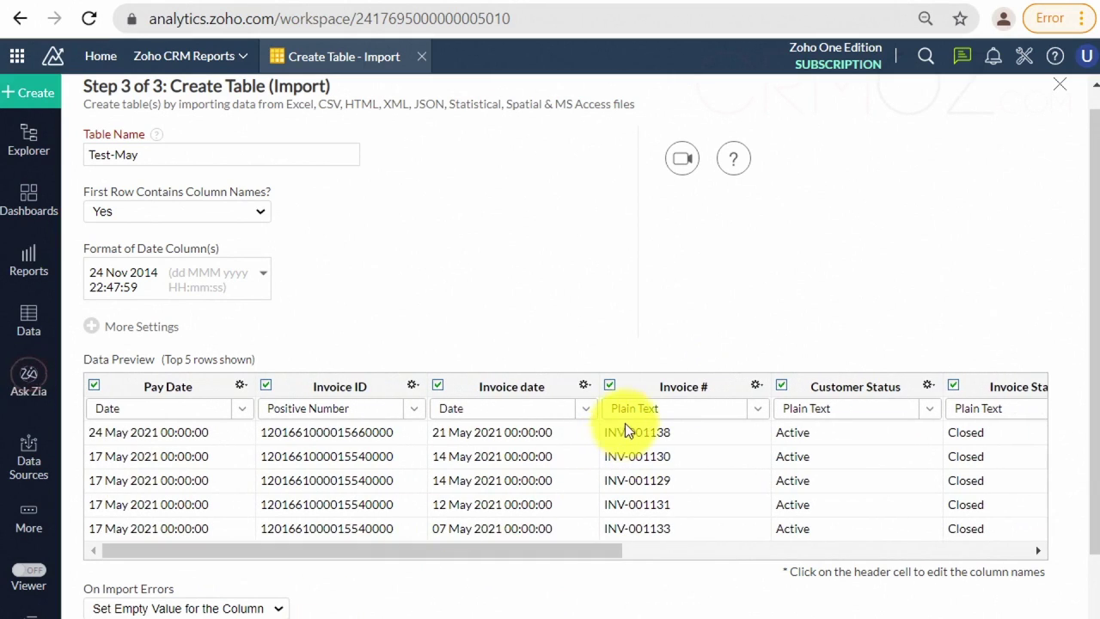
Step: Examine the data types that can be assigned to the Invoice date column
click(586, 410)
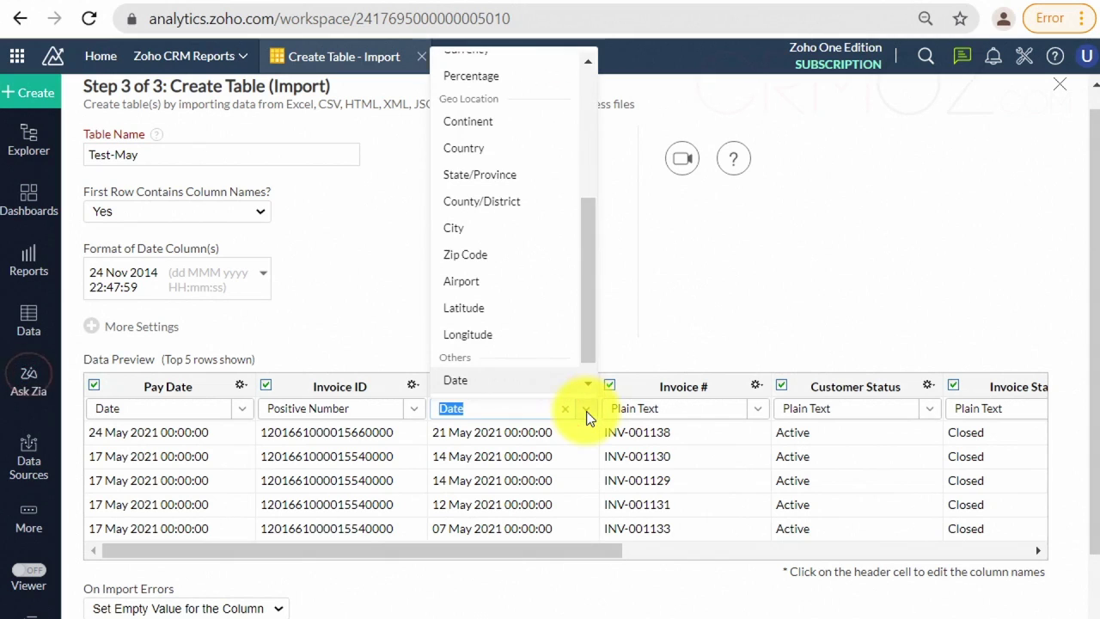
mouse_move(582, 348)
mouse_down()
mouse_move(623, 198)
mouse_move(580, 360)
mouse_up()
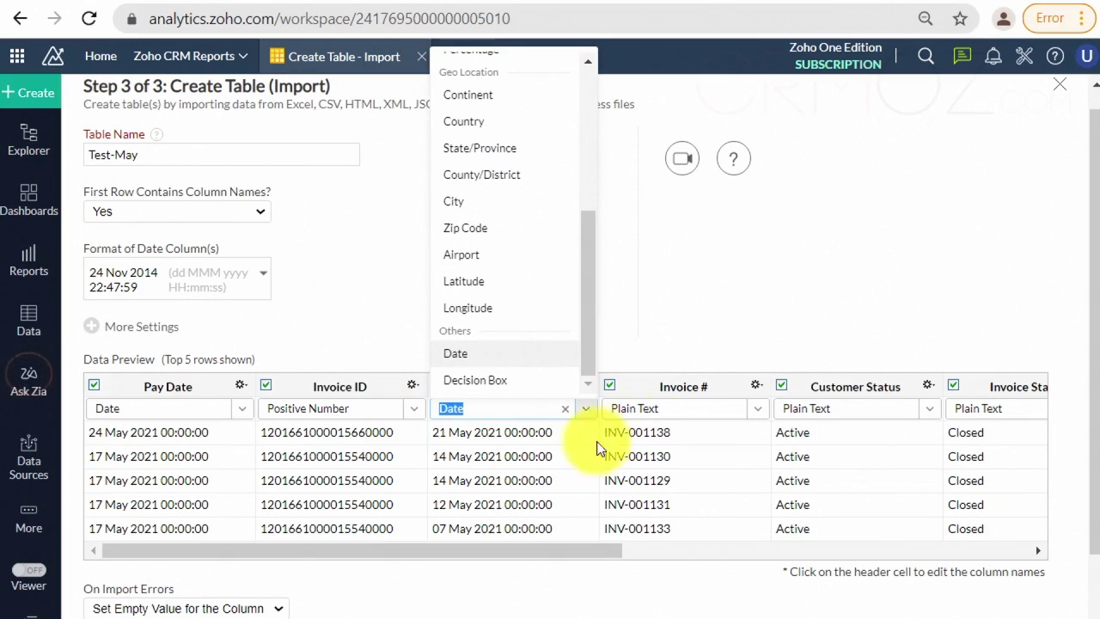
click(758, 410)
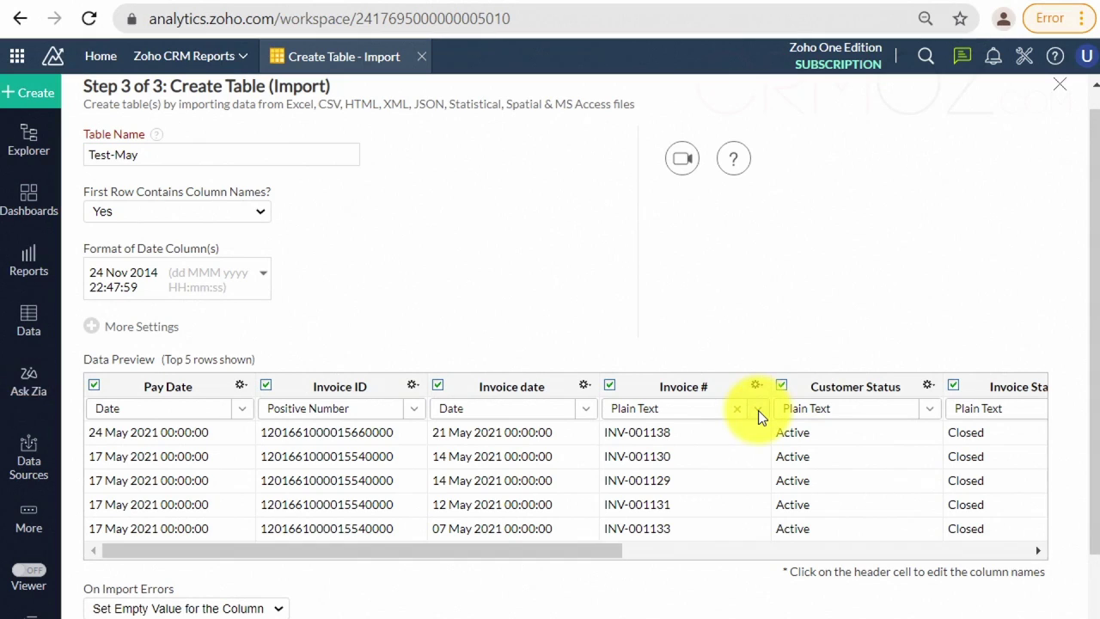
Step: Check the data types available for the Invoice # column and set the Amount and Pay Amount columns to Currency
click(757, 410)
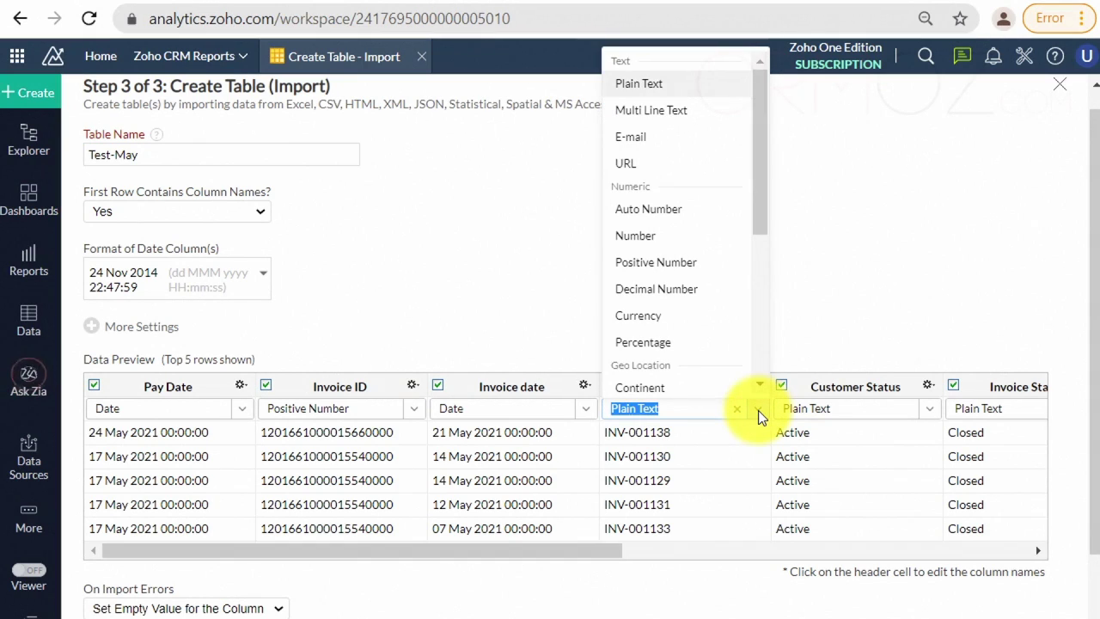
click(758, 410)
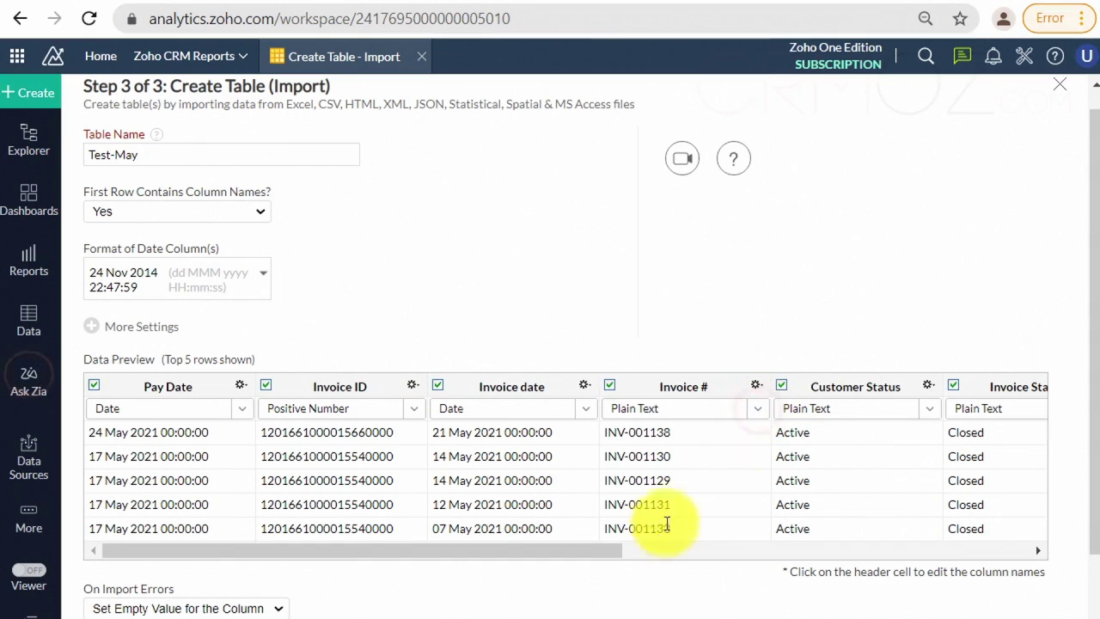
drag(597, 553, 906, 522)
click(698, 415)
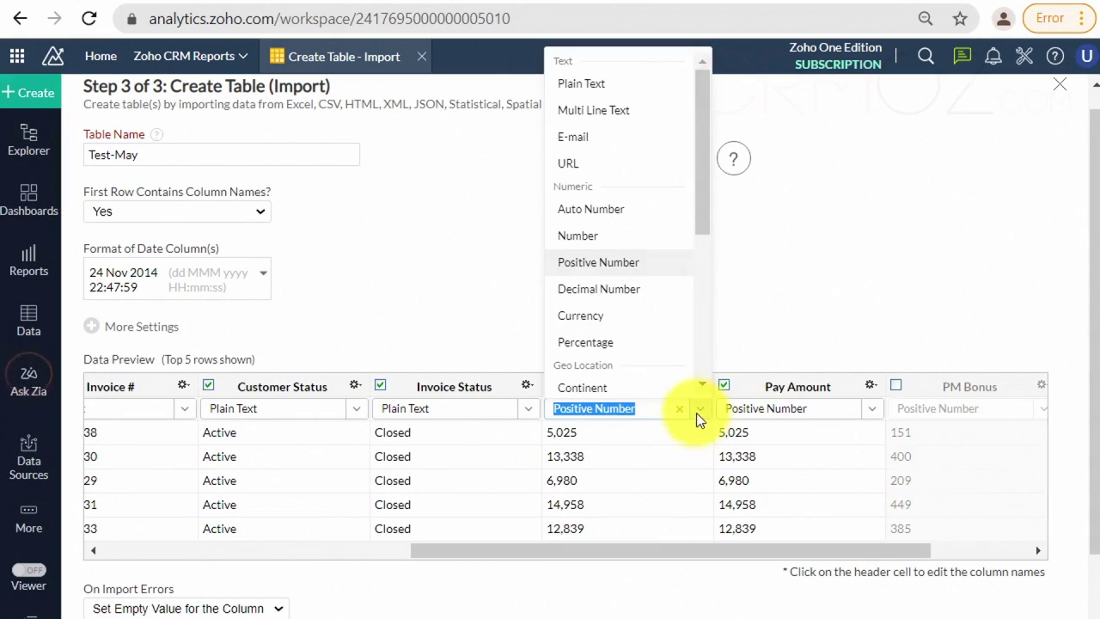
click(615, 315)
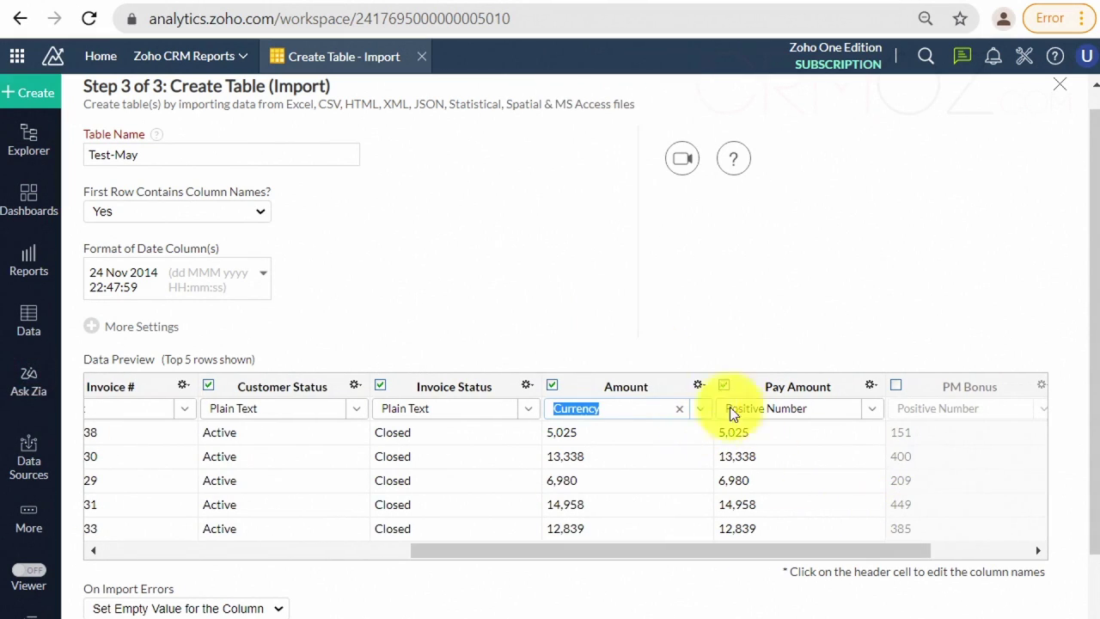
click(870, 412)
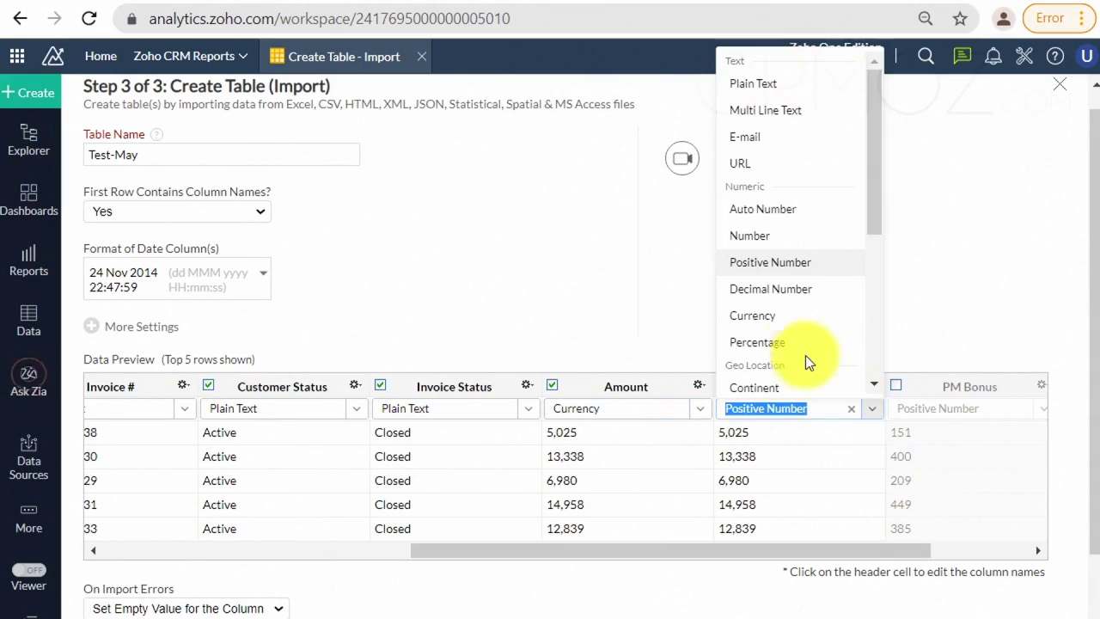
click(781, 315)
Step: Create the Test-May table with the configured import settings and close the imported data summary
drag(765, 551, 417, 615)
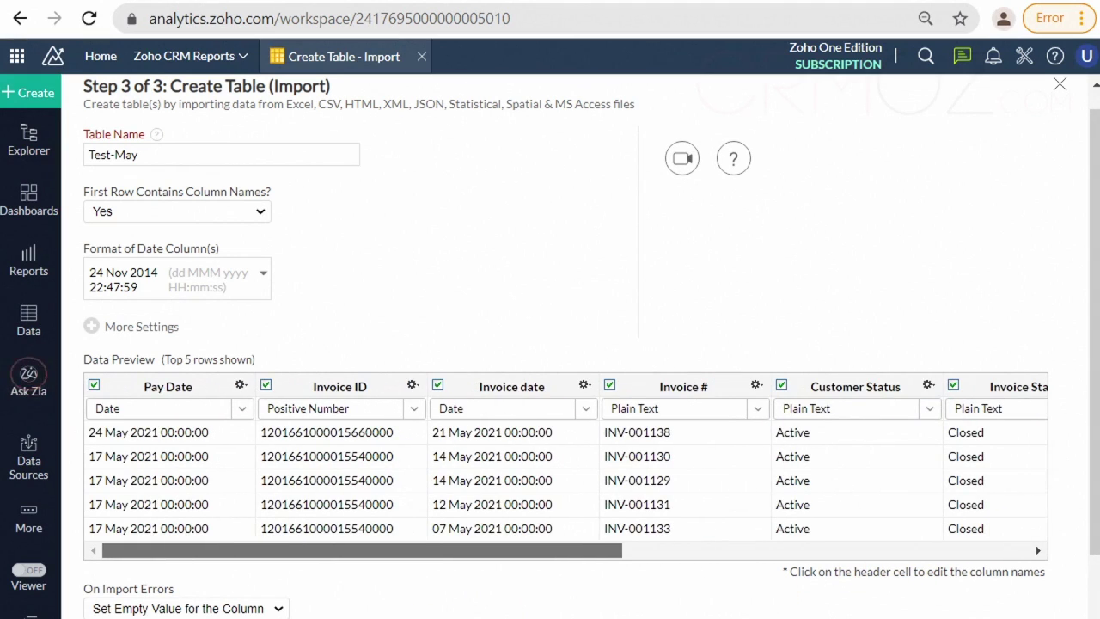
scroll(378, 610, down, 1)
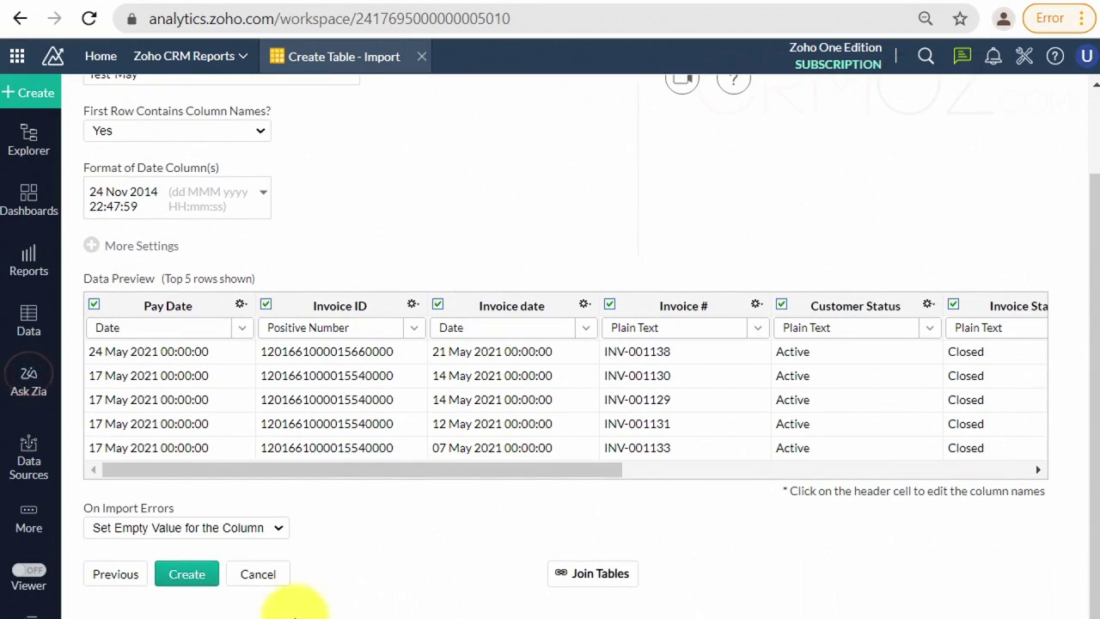
click(200, 576)
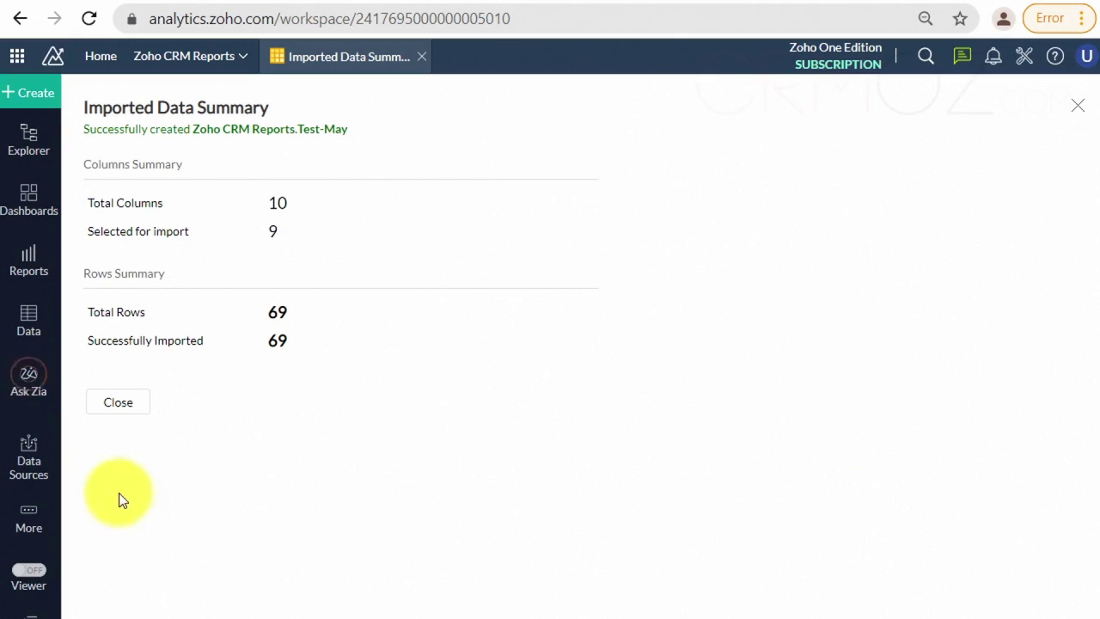
click(120, 408)
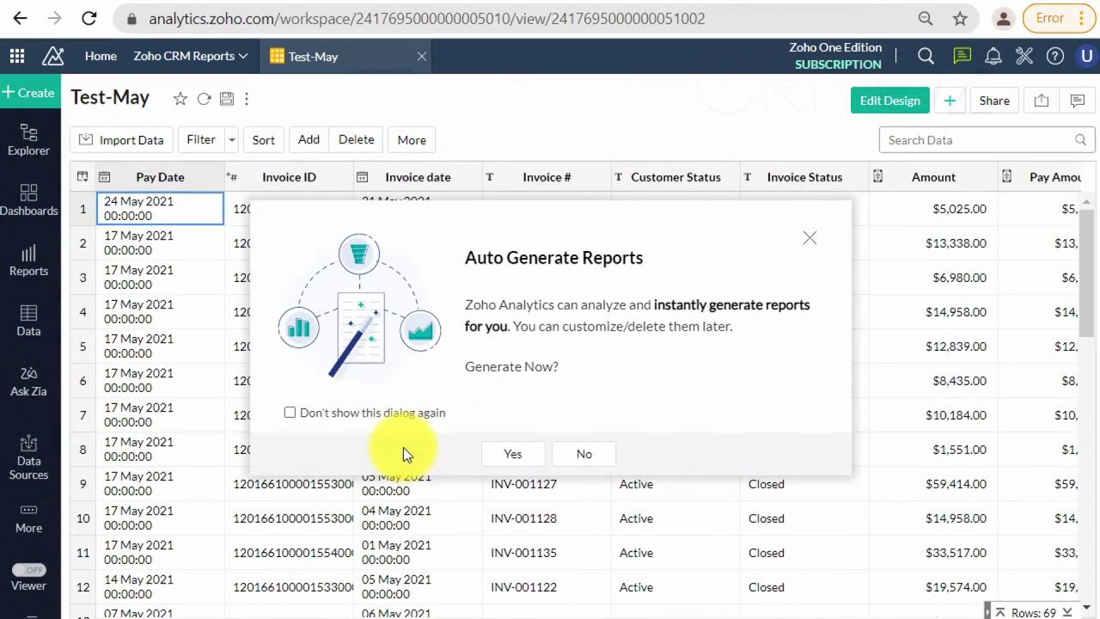
Step: Decline the offer to auto-generate reports for the new Test-May table
click(609, 456)
click(609, 456)
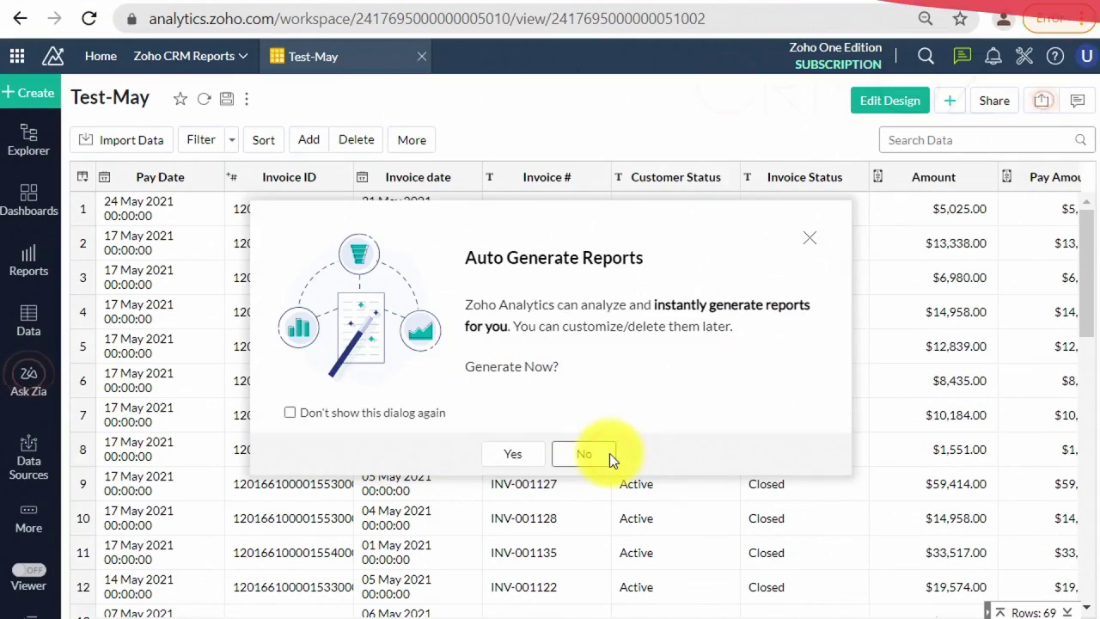
click(610, 455)
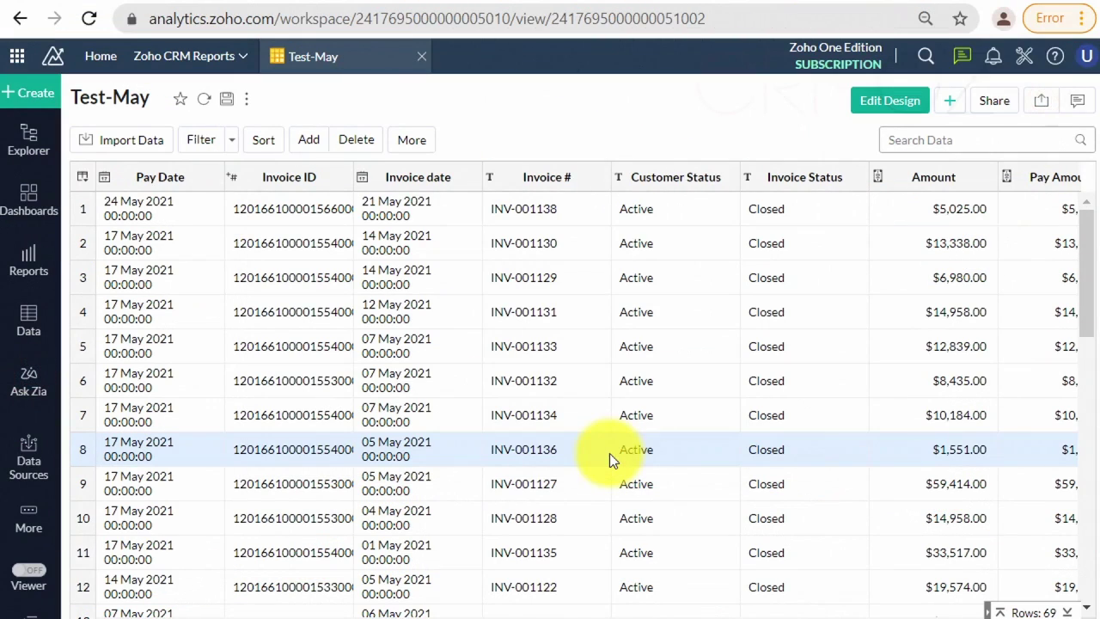
Step: View the workspace's data sources and its list of data tables, and reload the page
click(24, 471)
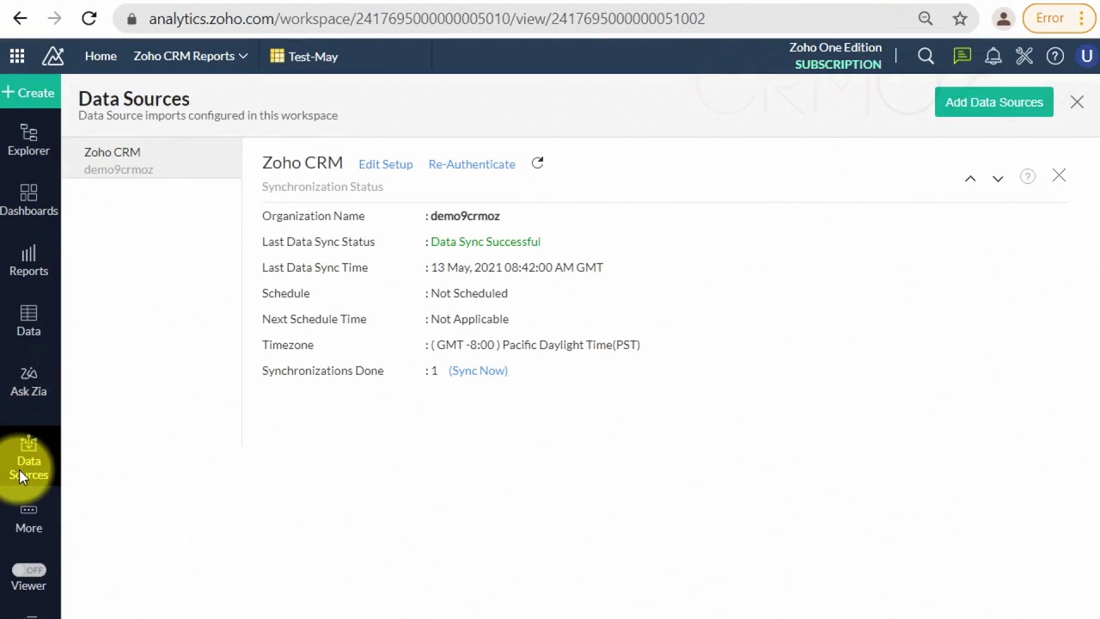
click(25, 328)
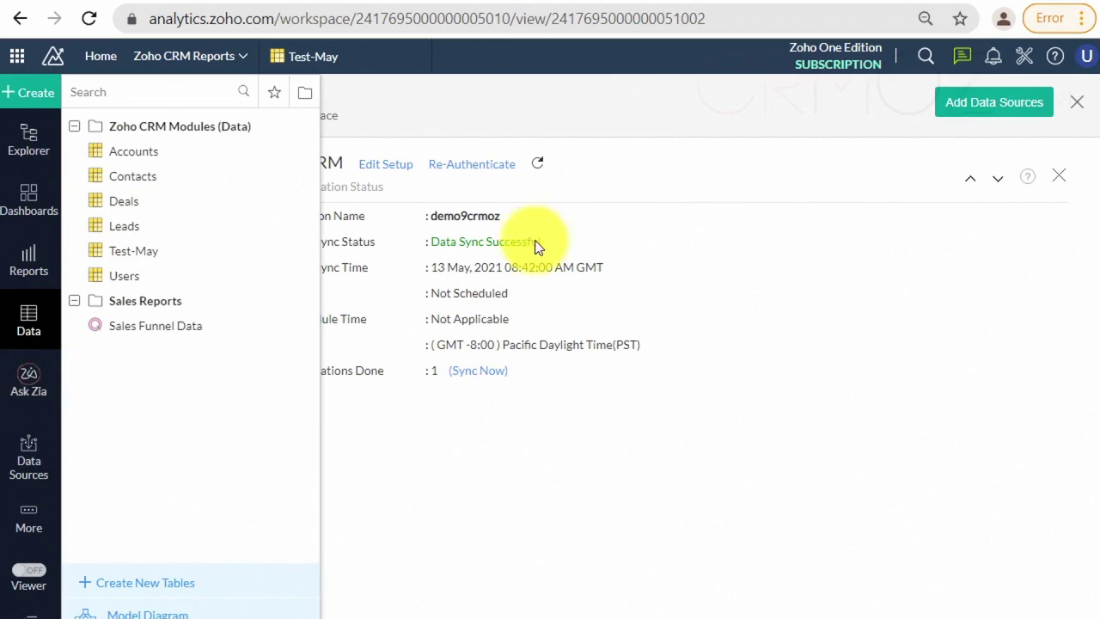
click(89, 25)
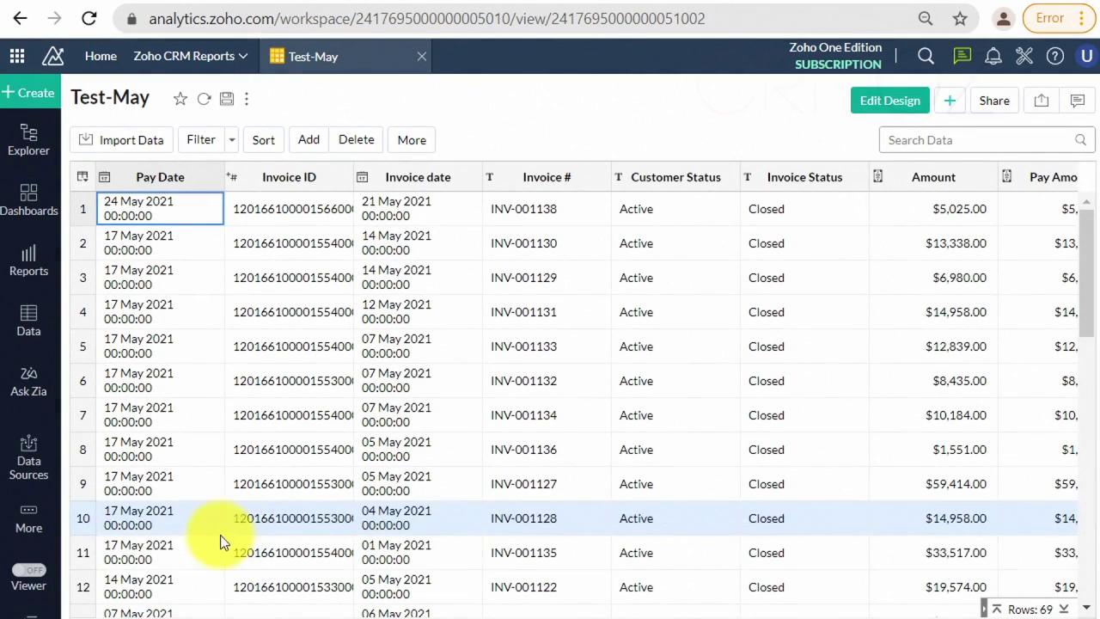
Step: Examine the Local Drive data source and the last import details of the Test-May table
click(32, 462)
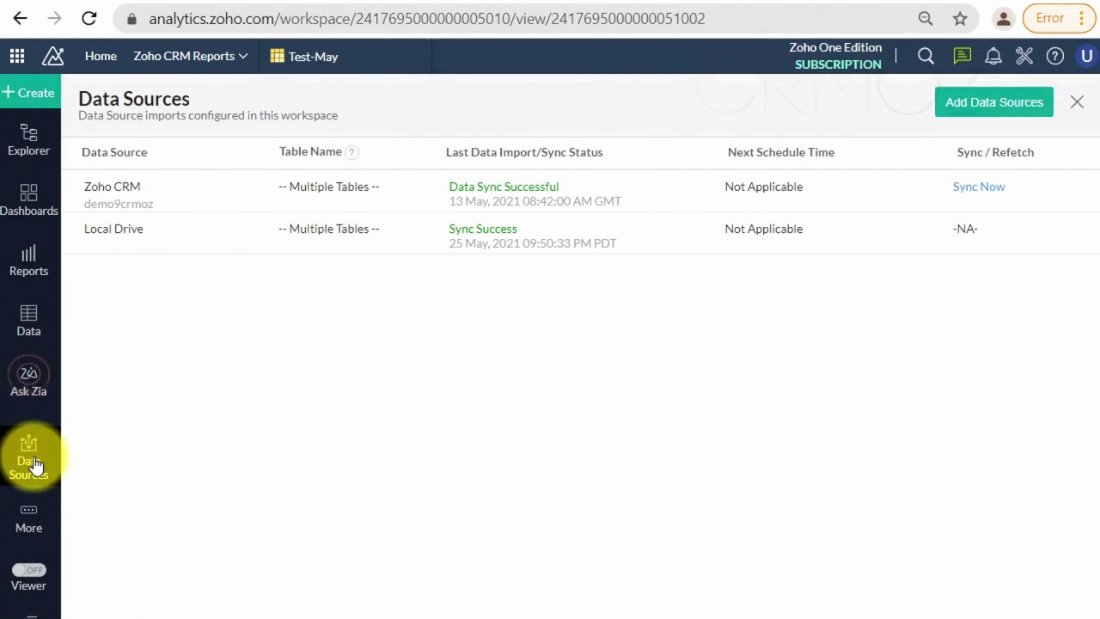
click(152, 248)
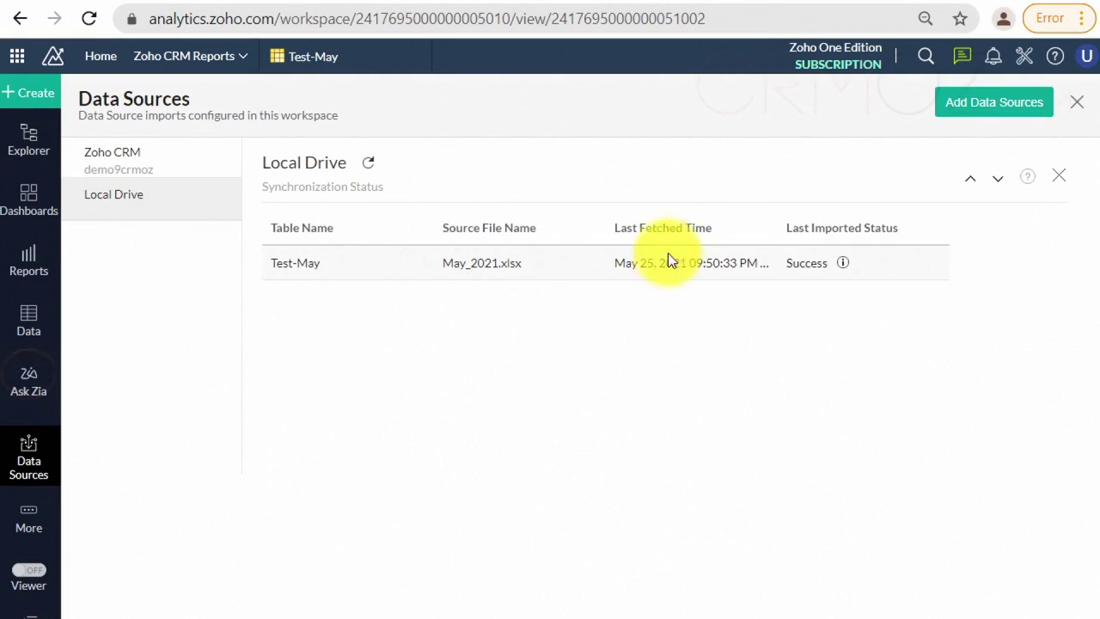
click(843, 264)
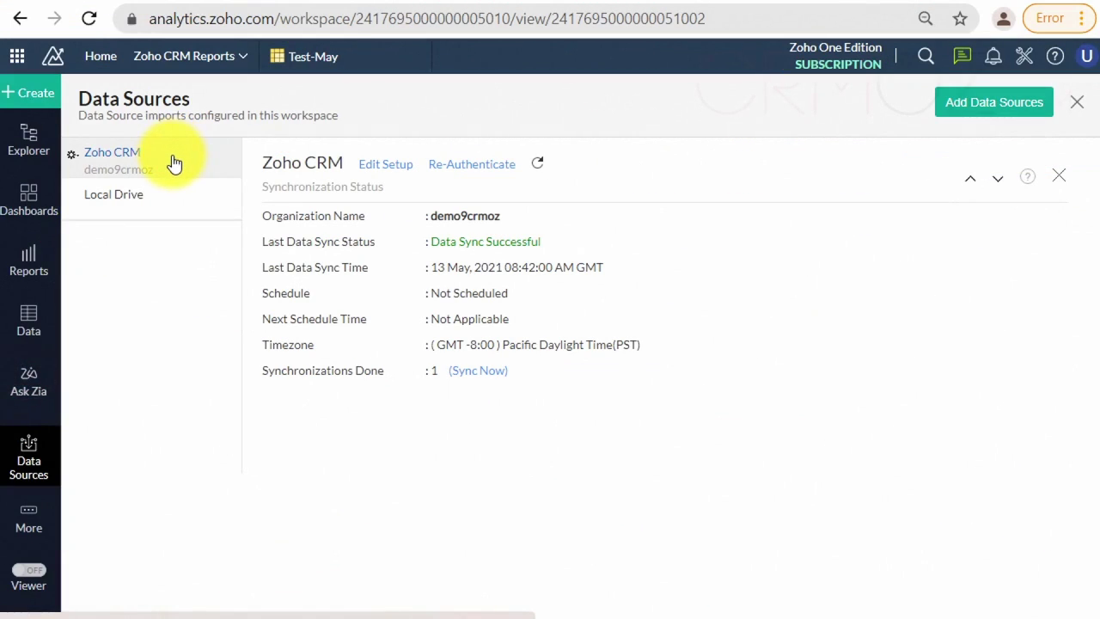
Step: Edit the setup of the Zoho CRM data source to include the Products module with the Vendor Name and Manufacturer fields
click(396, 167)
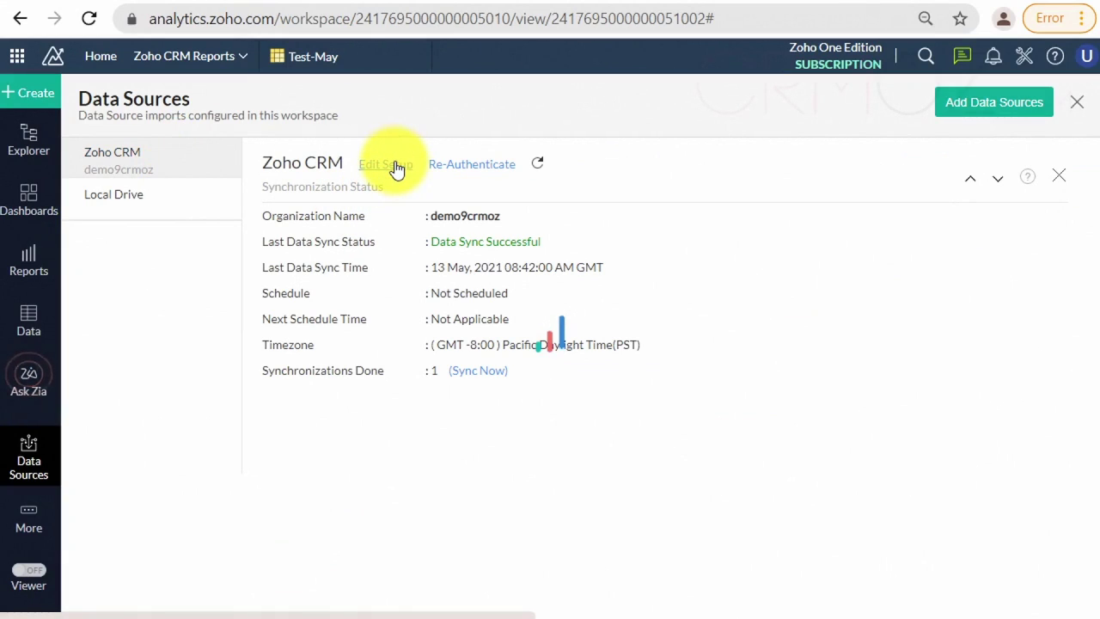
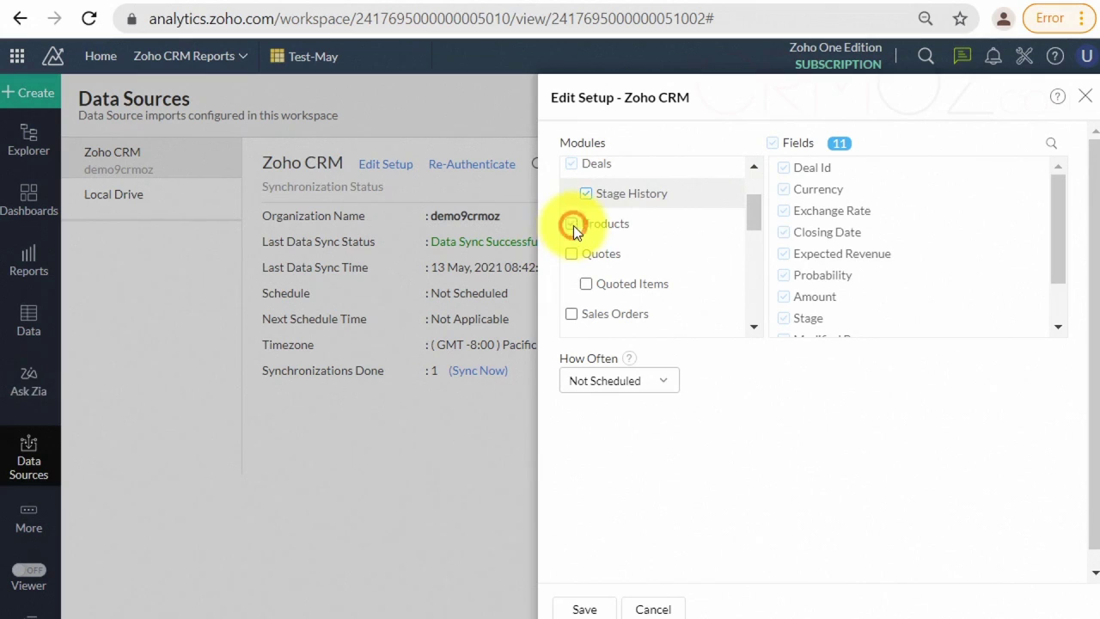
click(572, 224)
click(783, 232)
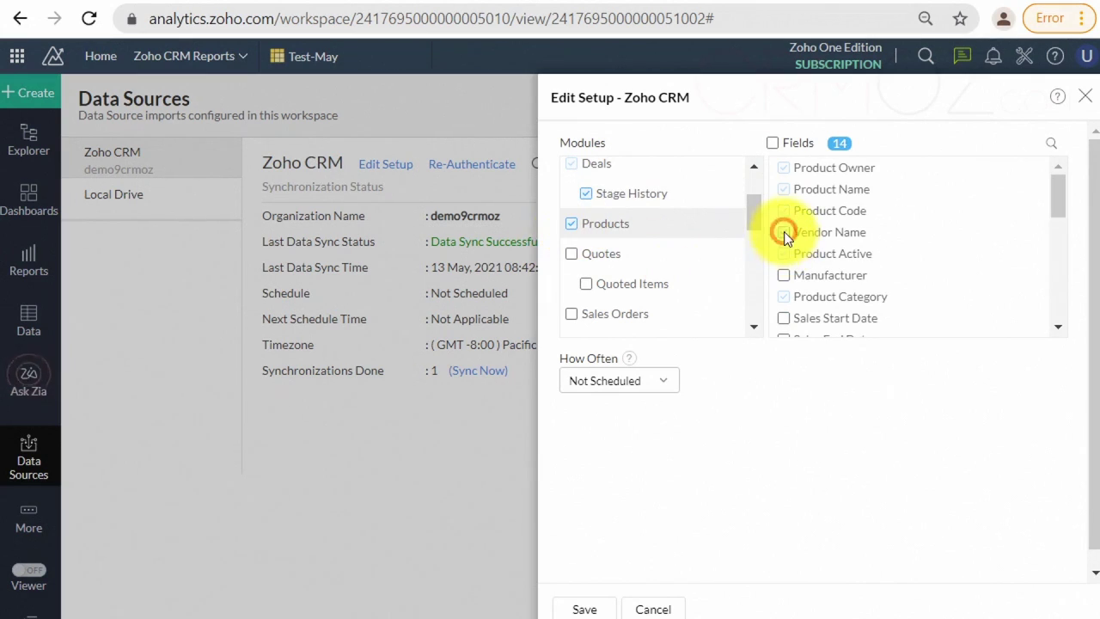
click(782, 276)
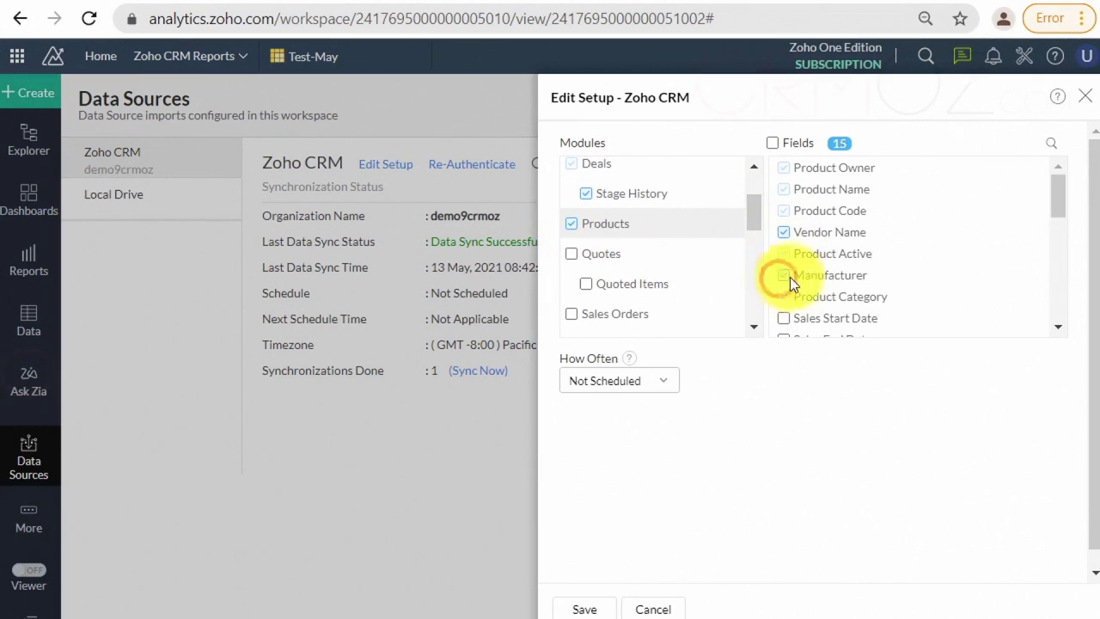
Step: Select all fields of the Products module for synchronization
mouse_move(1056, 194)
mouse_down()
mouse_move(1045, 236)
mouse_move(1059, 196)
mouse_up()
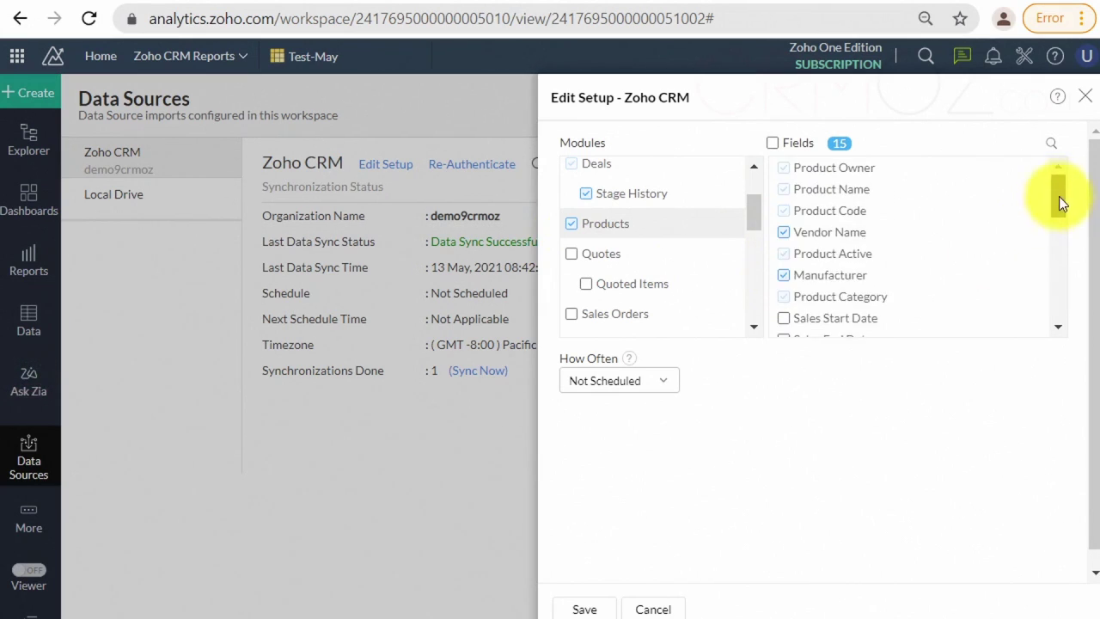
click(772, 145)
click(773, 145)
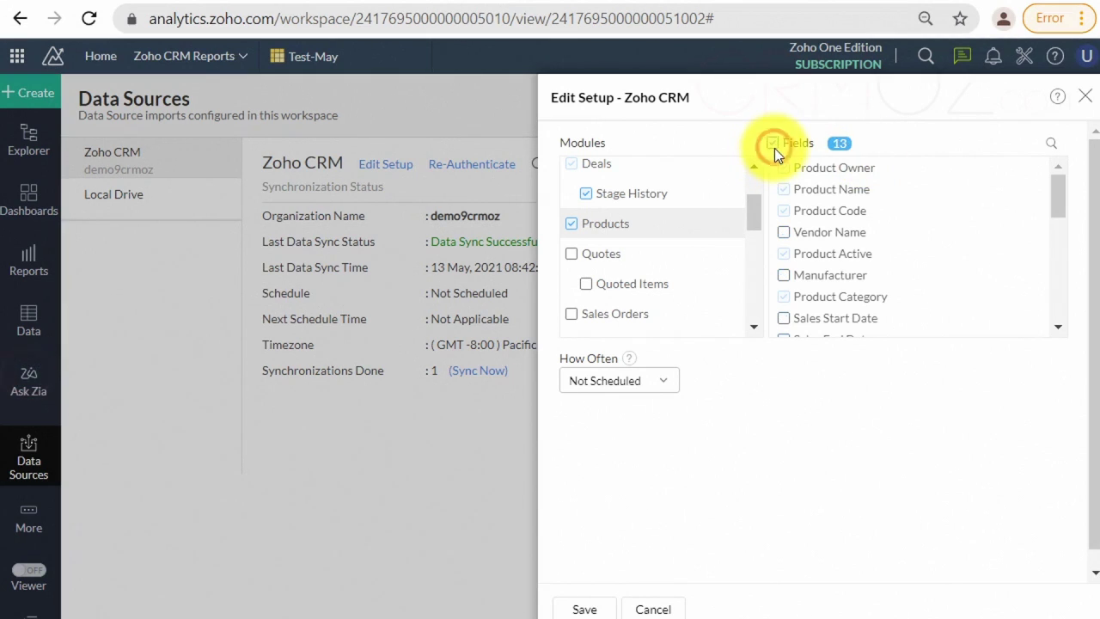
click(772, 145)
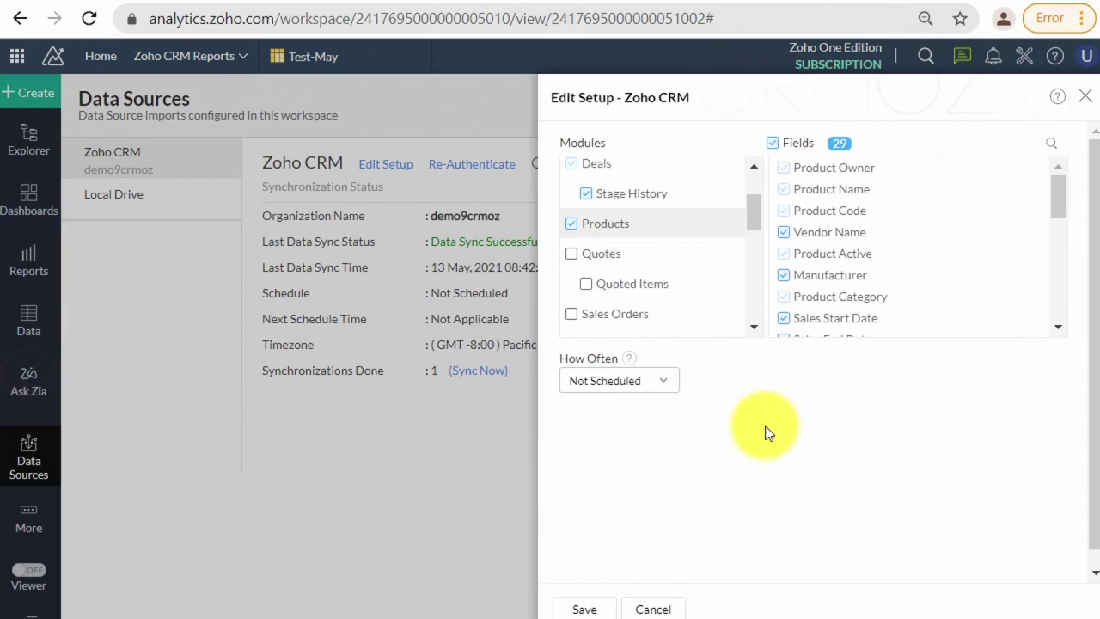
Step: Try an hourly sync schedule with the 3 Hours interval for the Zoho CRM data source
click(674, 381)
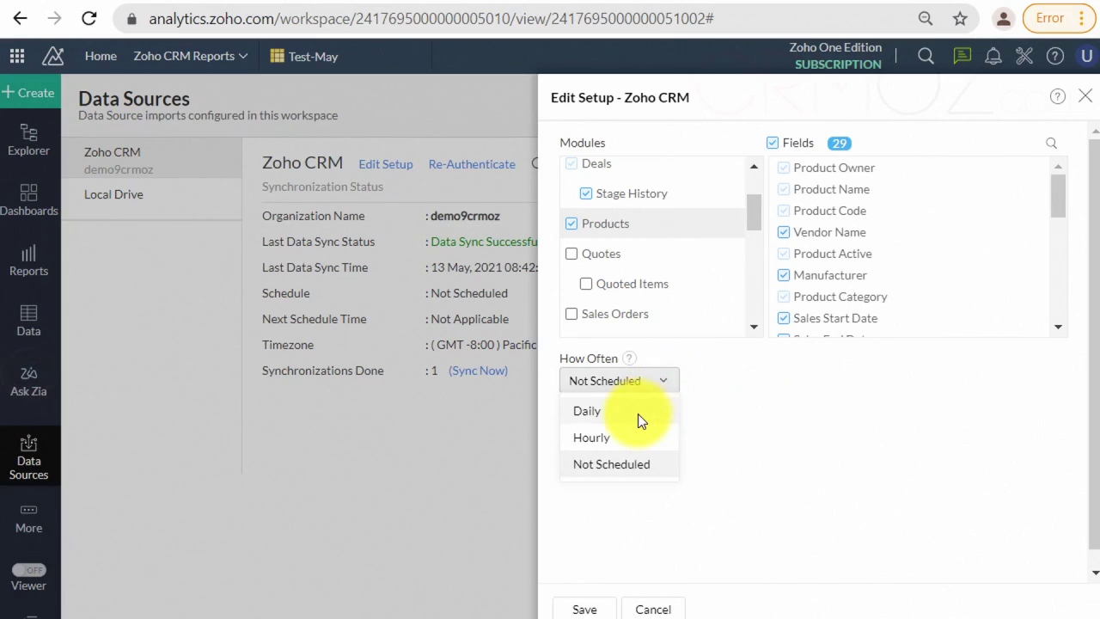
click(625, 444)
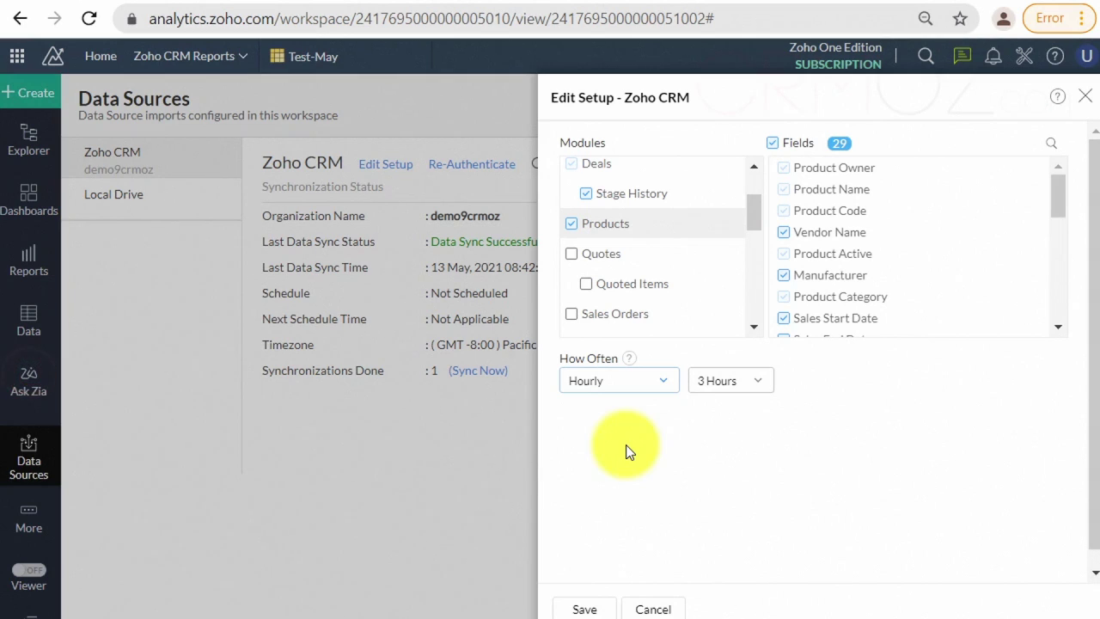
click(760, 378)
click(760, 379)
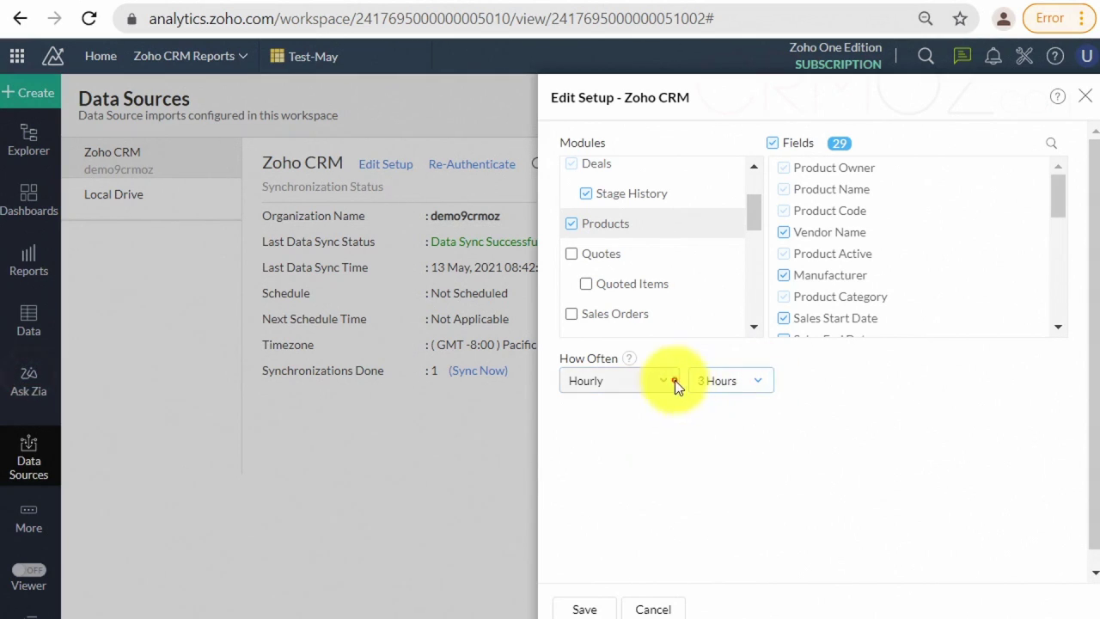
Step: Schedule the Zoho CRM sync daily at 07:50 in the Greenwich Mean Time zone (GMT 0:00) and save the setup
click(669, 383)
click(626, 413)
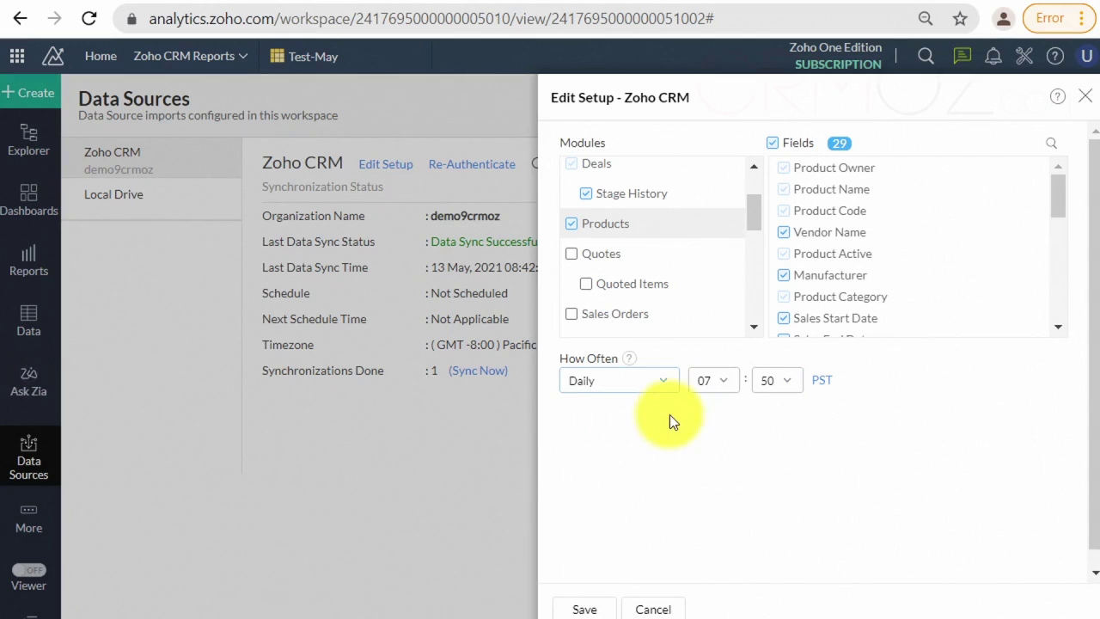
click(820, 381)
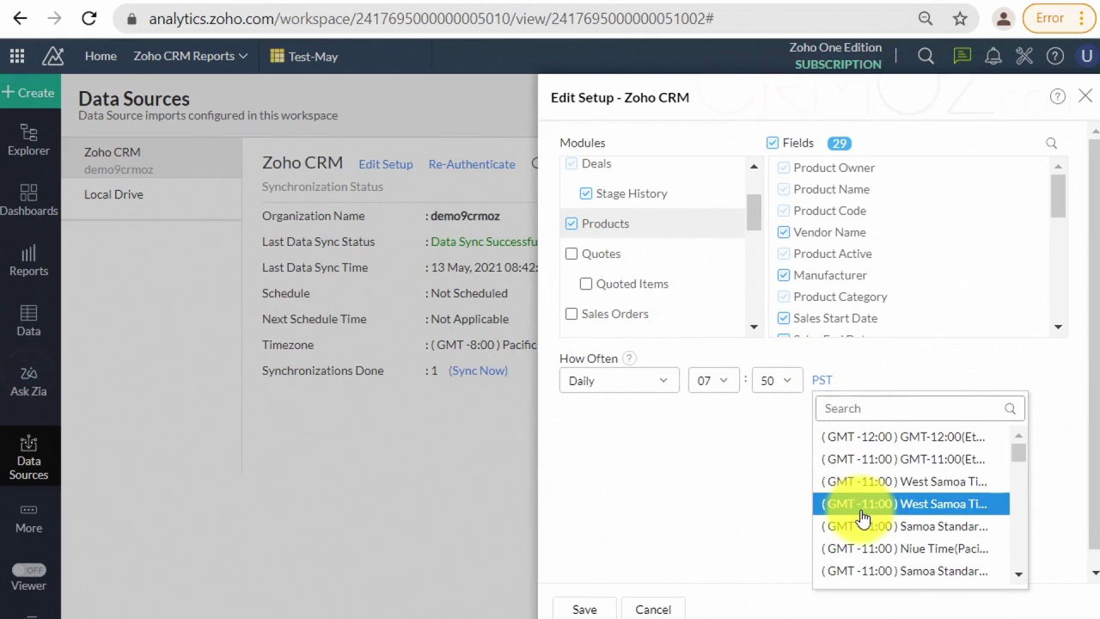
scroll(861, 515, down, 10)
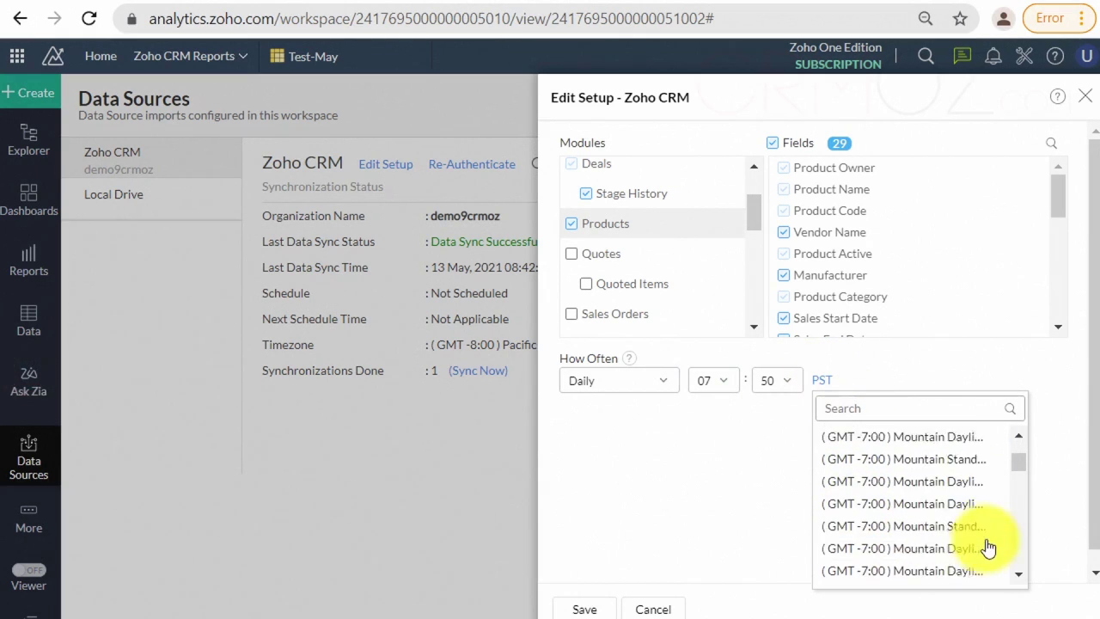
scroll(979, 536, down, 6)
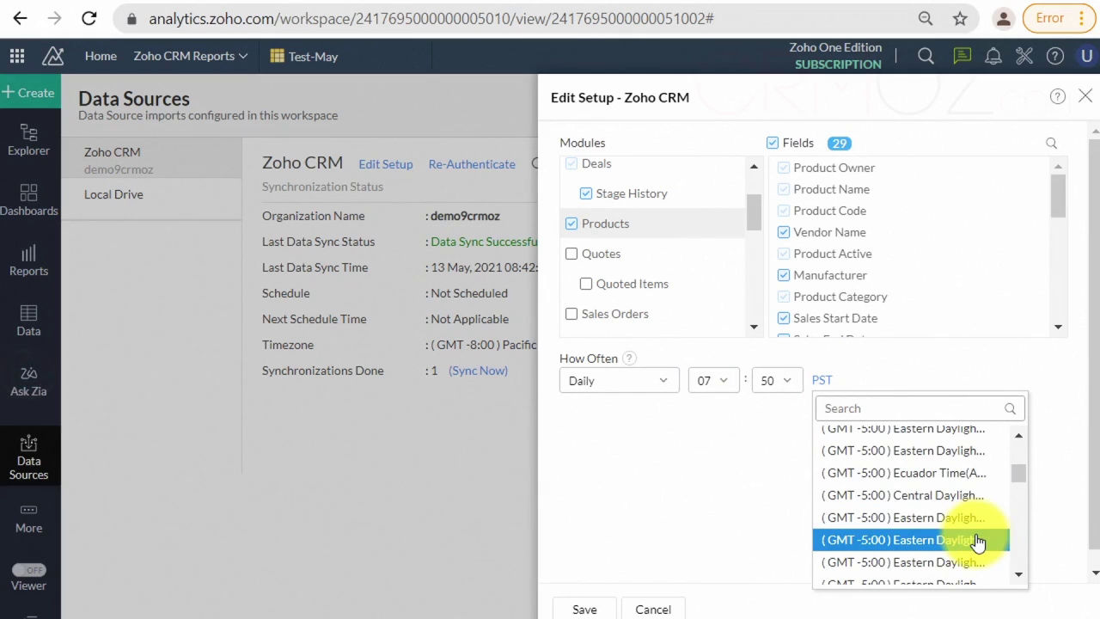
scroll(978, 541, down, 10)
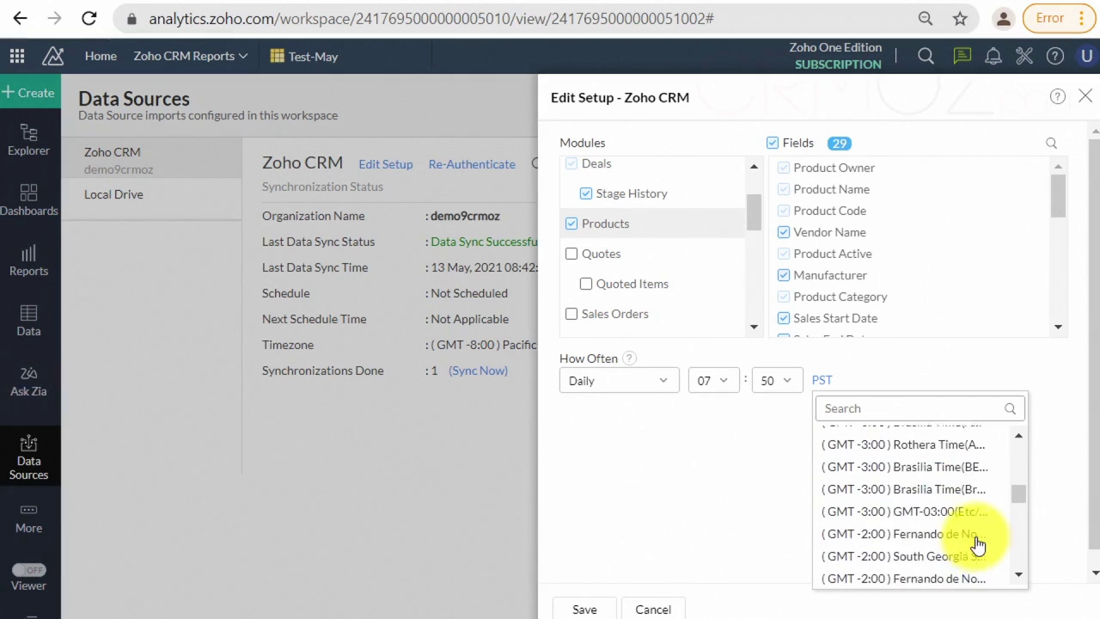
scroll(978, 543, down, 5)
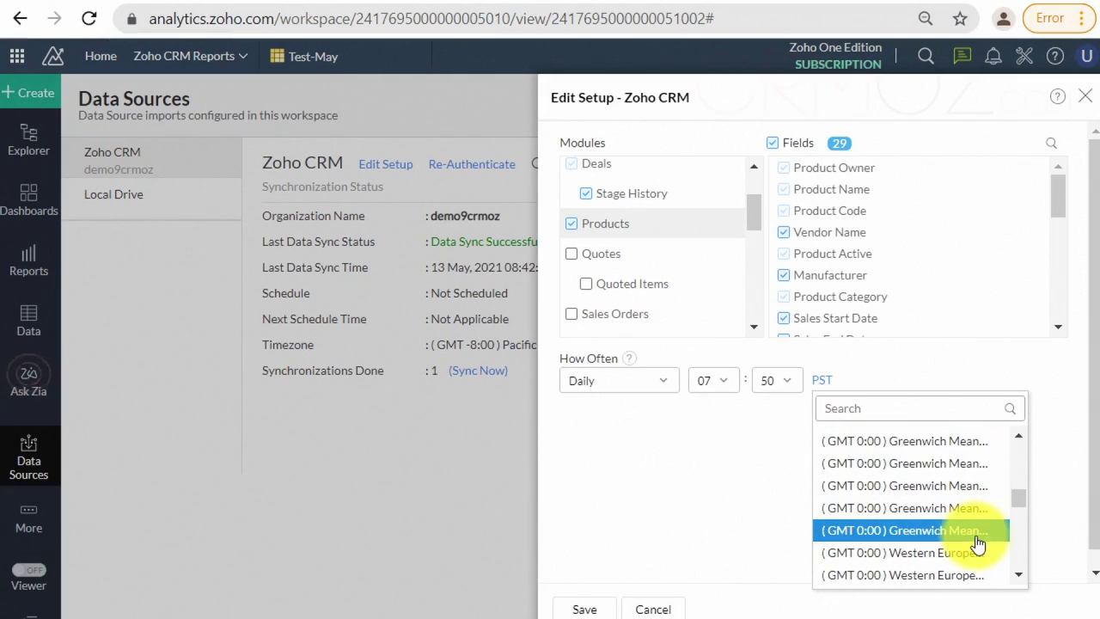
click(973, 514)
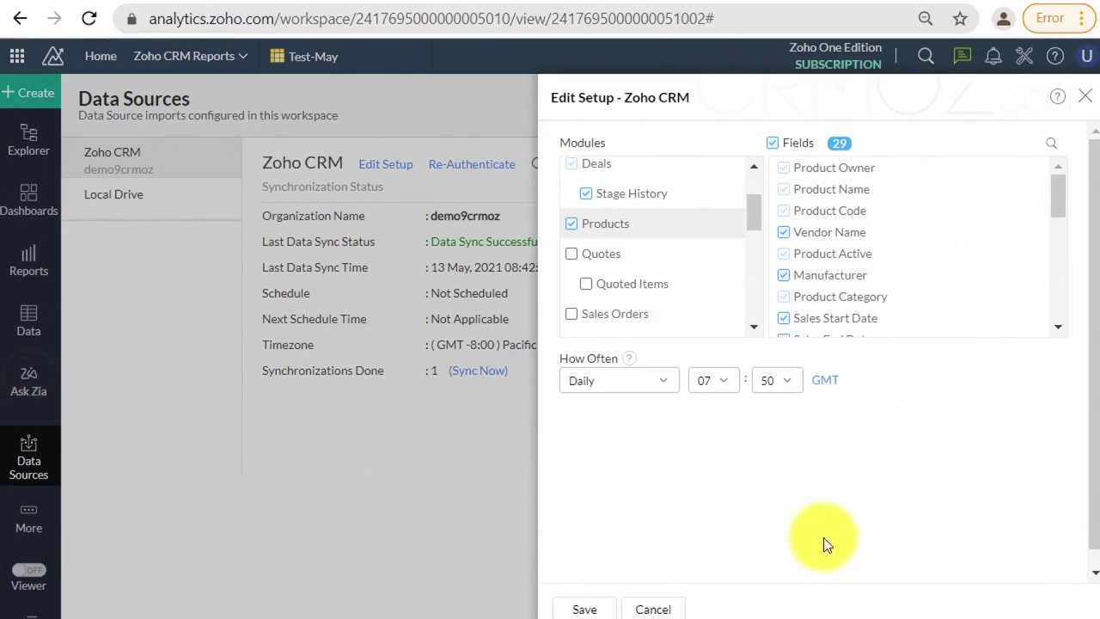
click(586, 608)
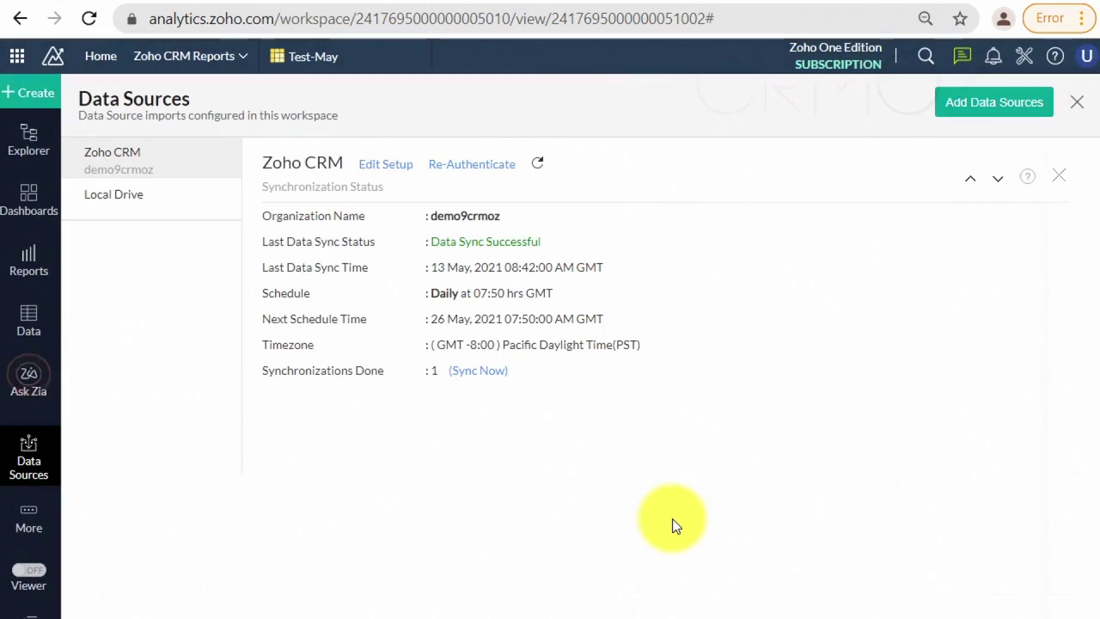
Step: Refresh the Zoho CRM source's sync status, check the workspace's data tables and run an immediate synchronization
click(538, 164)
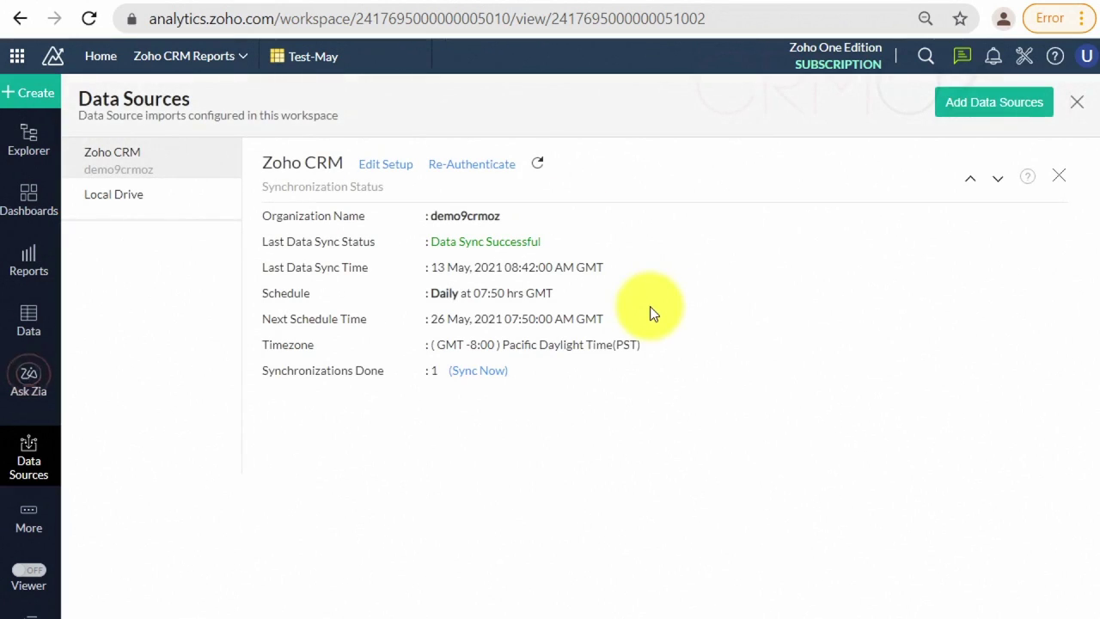
click(481, 375)
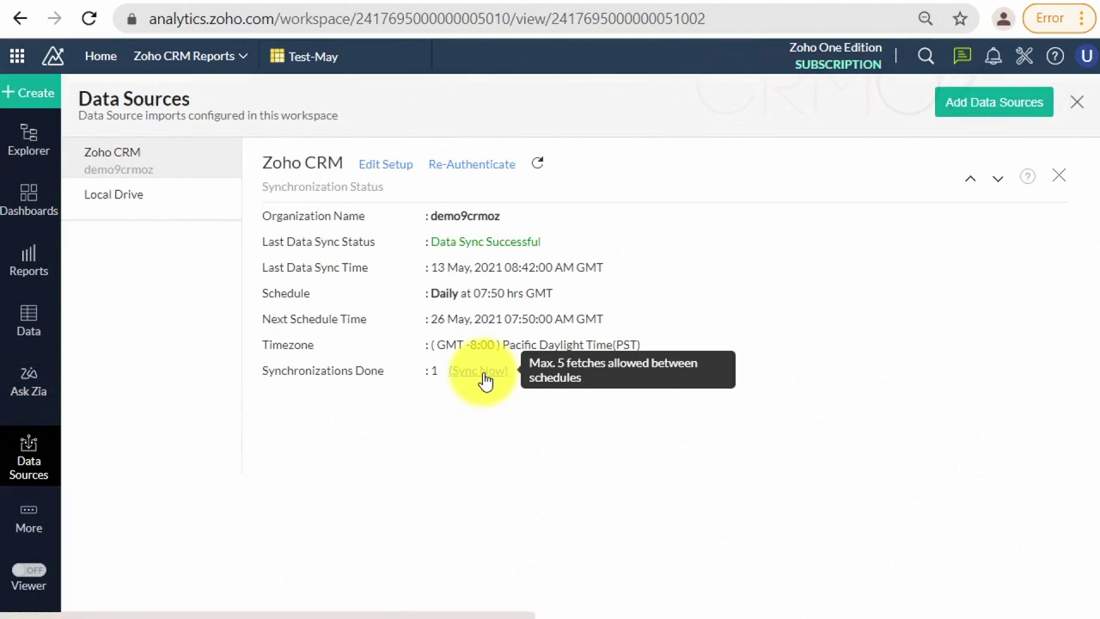
click(30, 325)
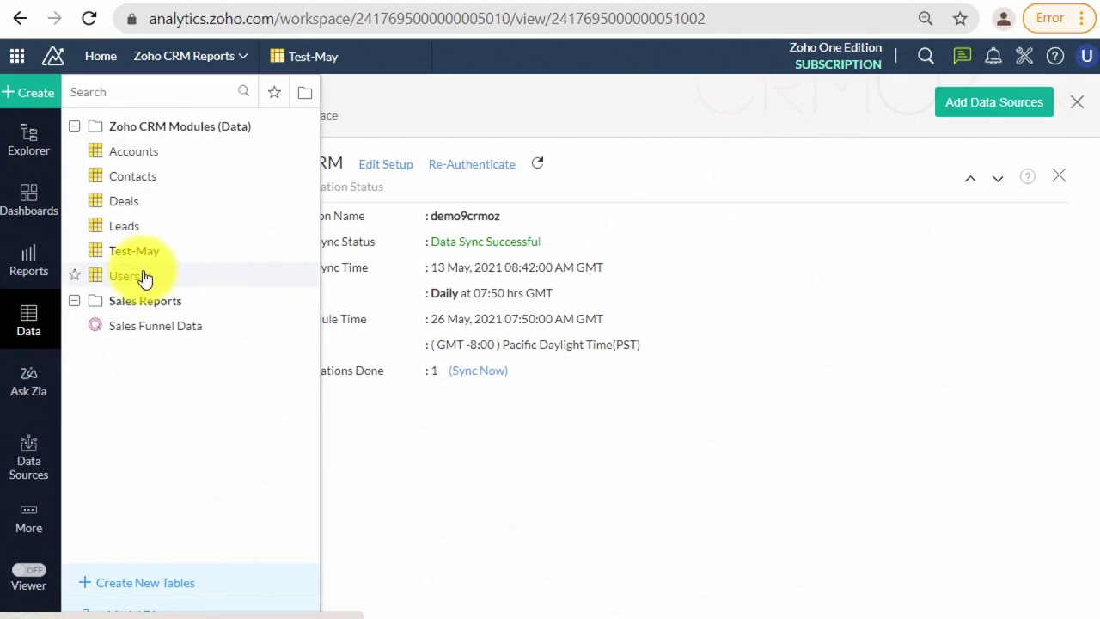
click(650, 375)
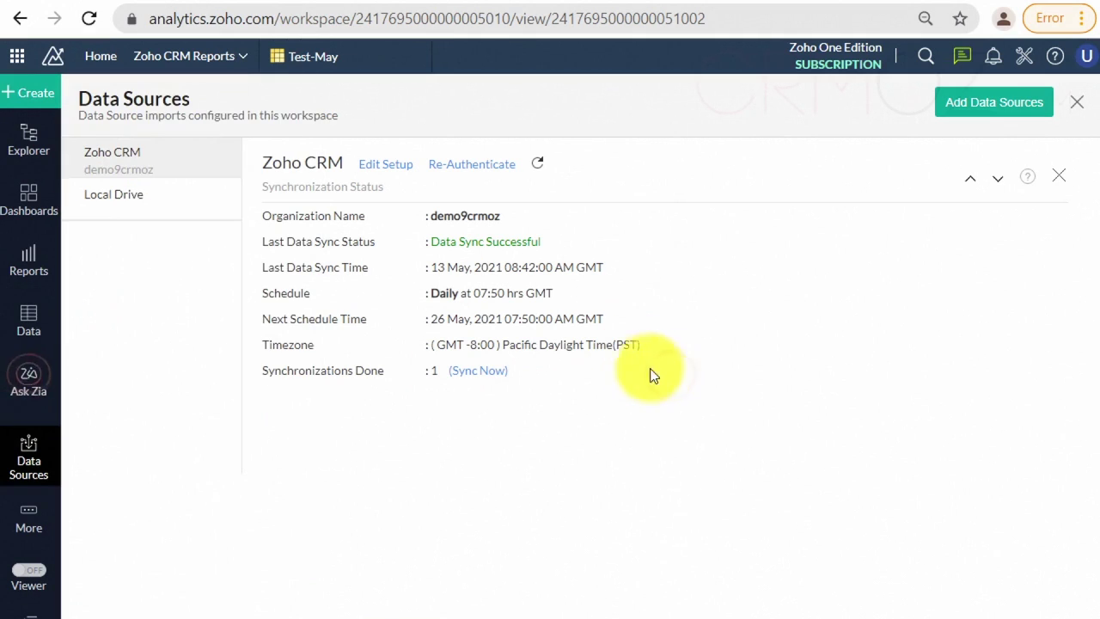
click(469, 370)
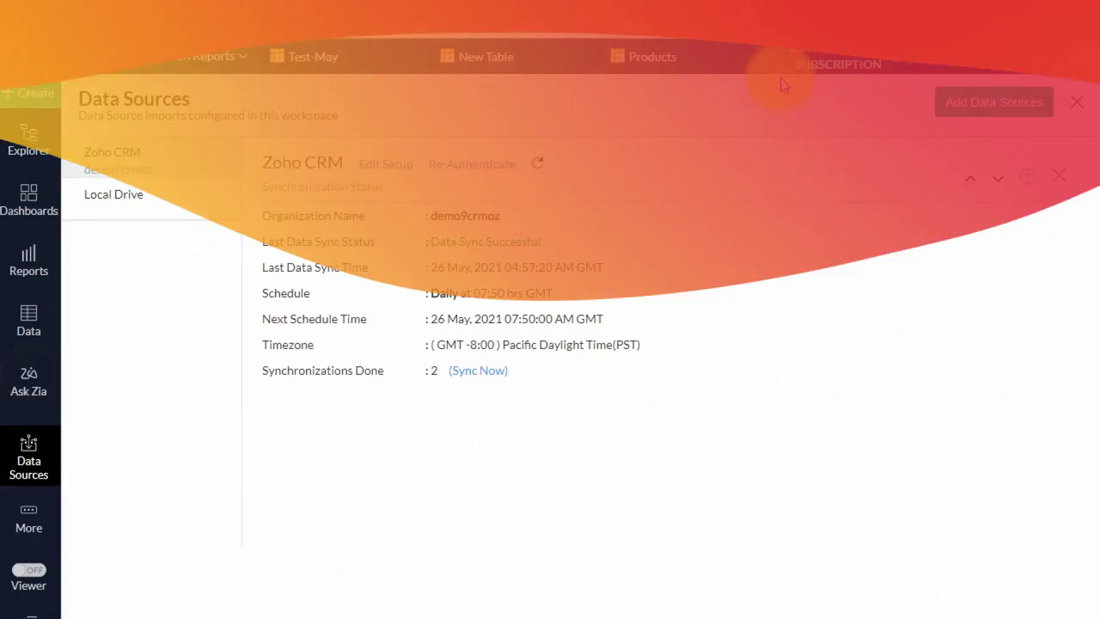
Step: Add a Zoho Analytics Workspace data source that imports from the NBA Game Results-Copy workspace
click(987, 108)
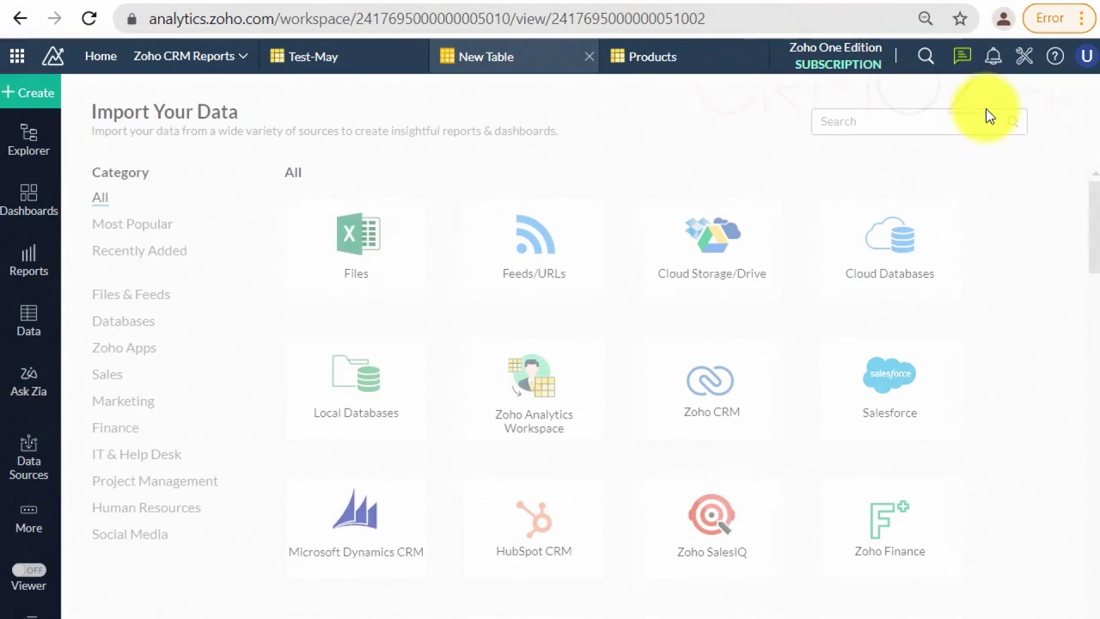
click(530, 404)
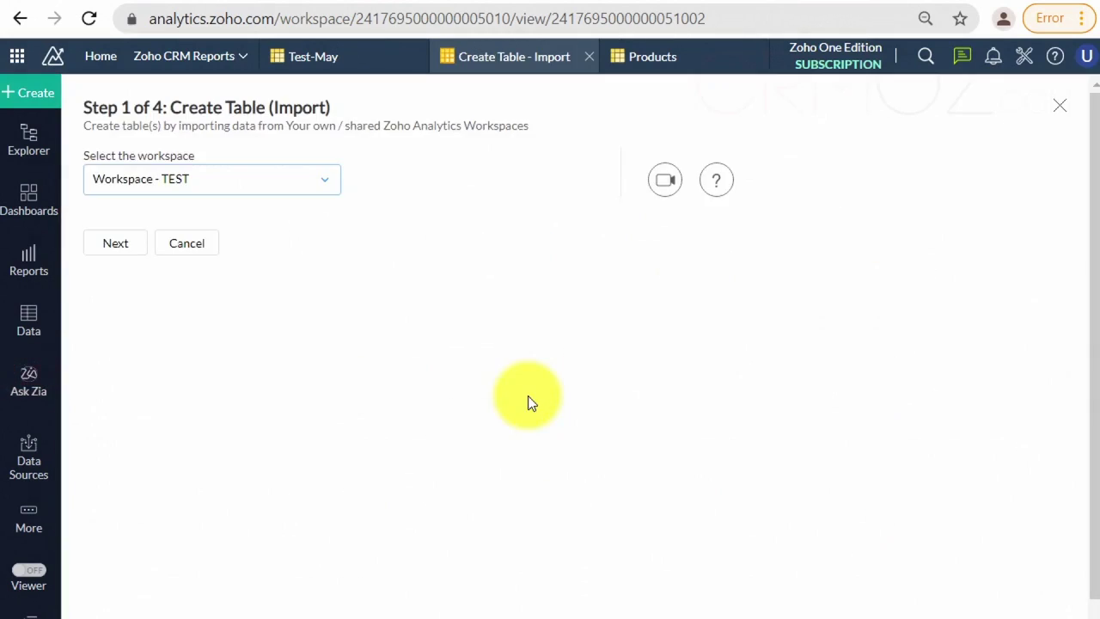
click(329, 182)
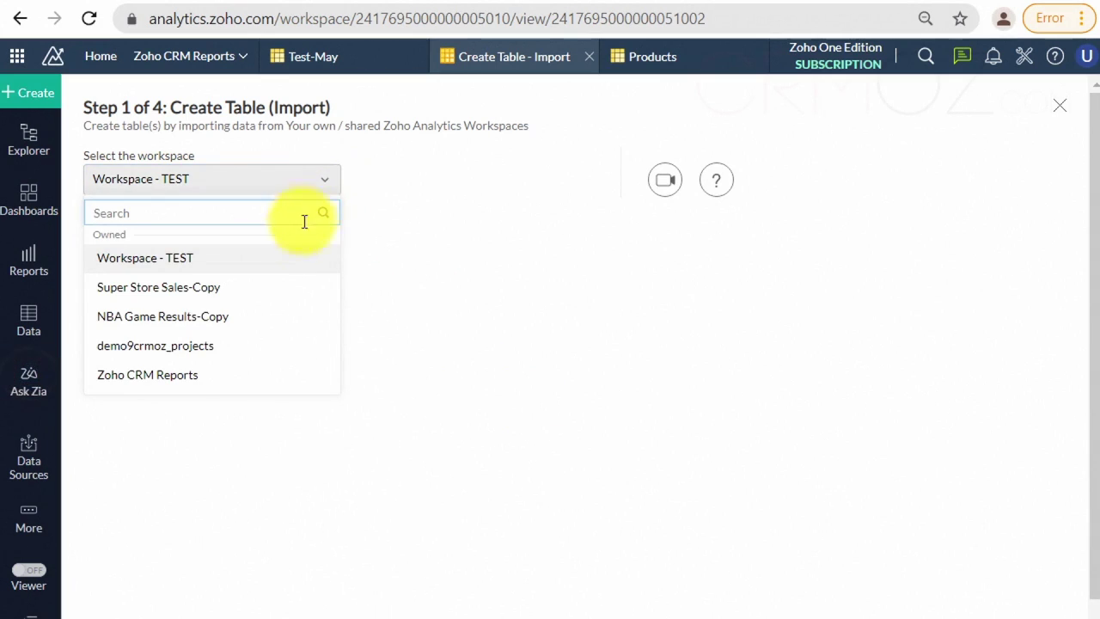
click(265, 316)
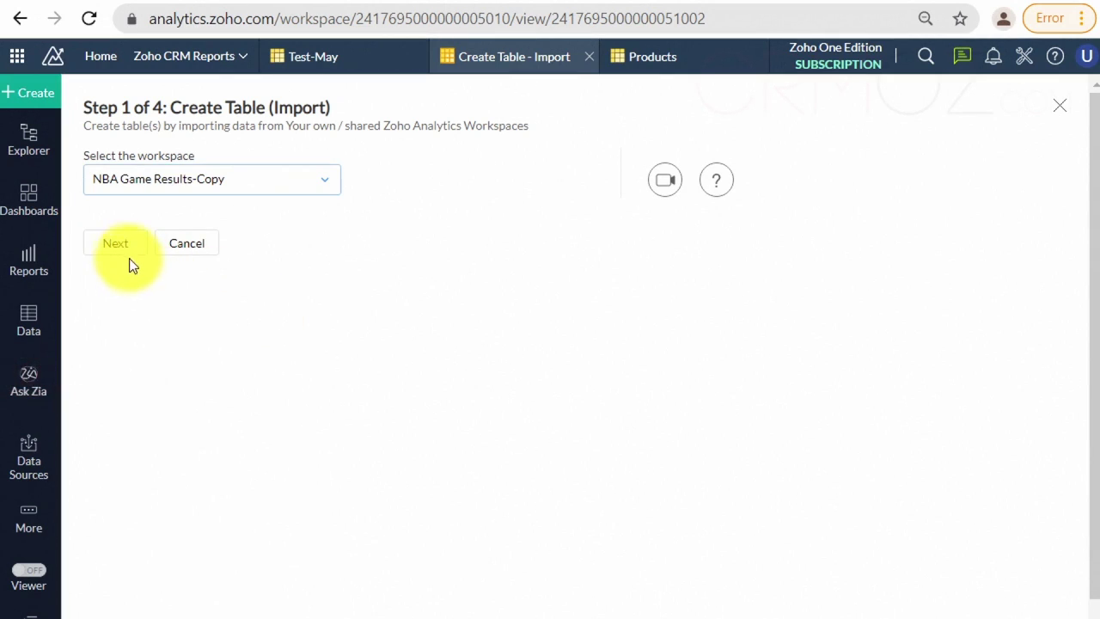
click(120, 248)
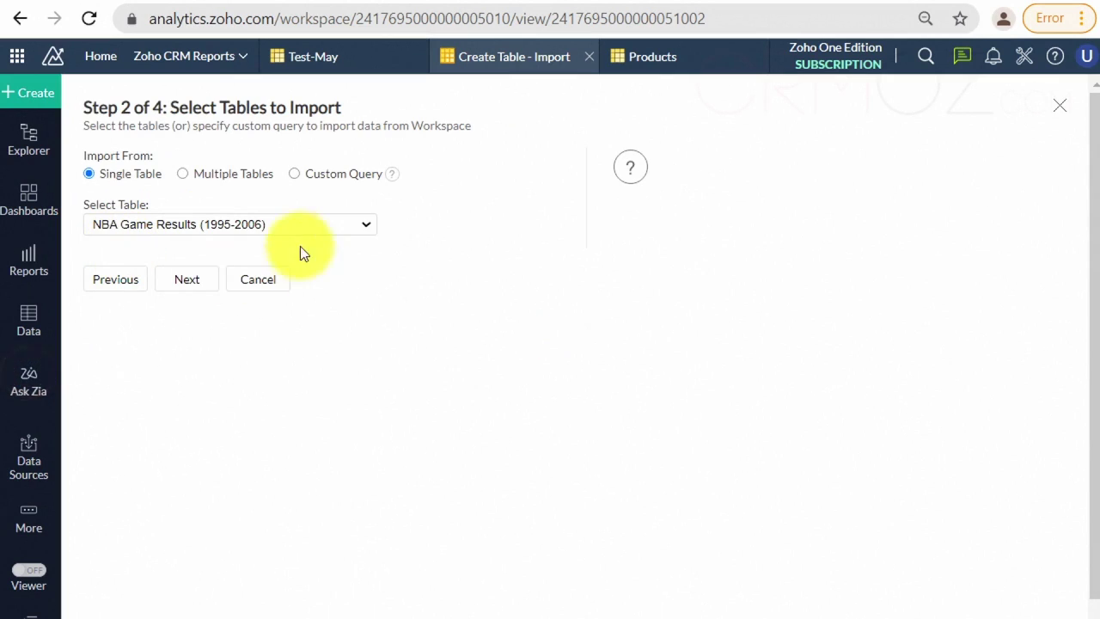
Step: Choose to import multiple tables and select both NBA Game Results (1995-2006) and NBA Game Results
click(363, 229)
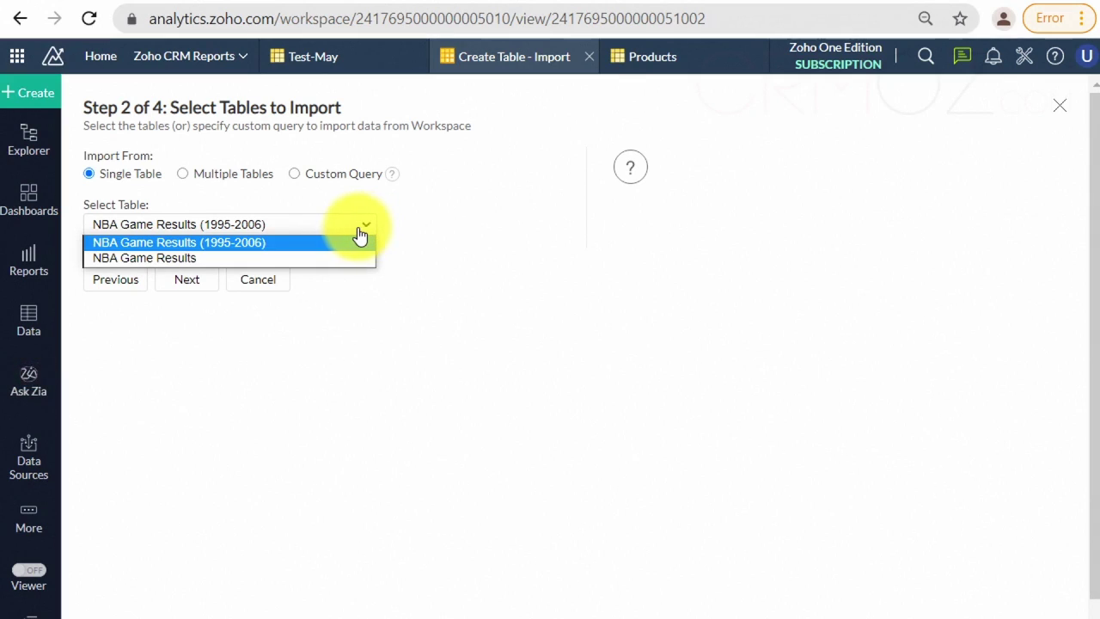
click(184, 174)
click(94, 234)
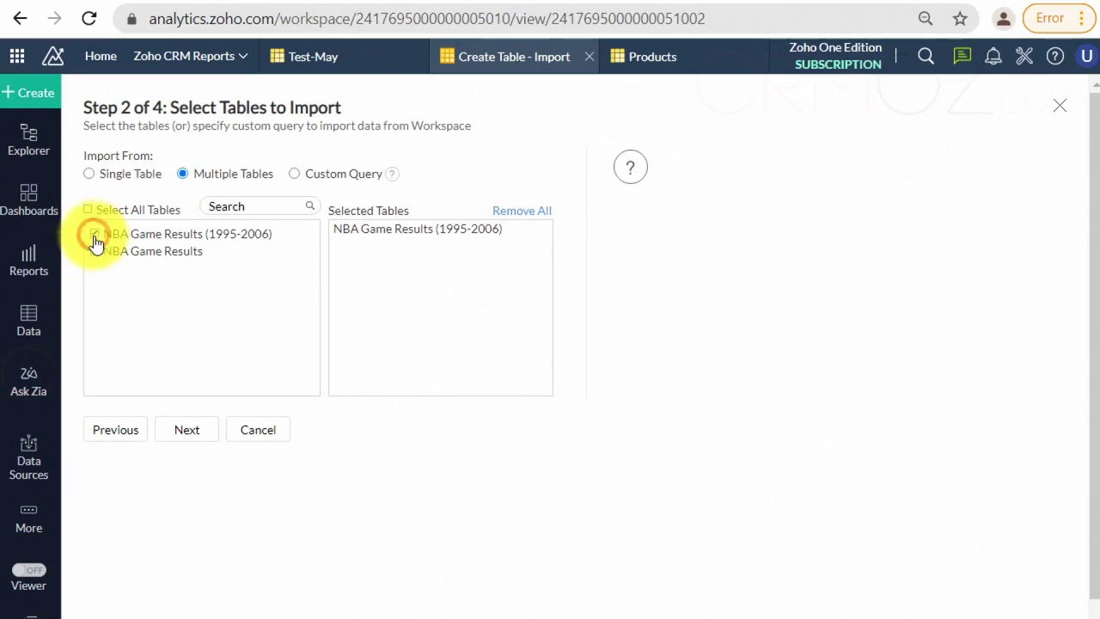
click(94, 251)
click(94, 252)
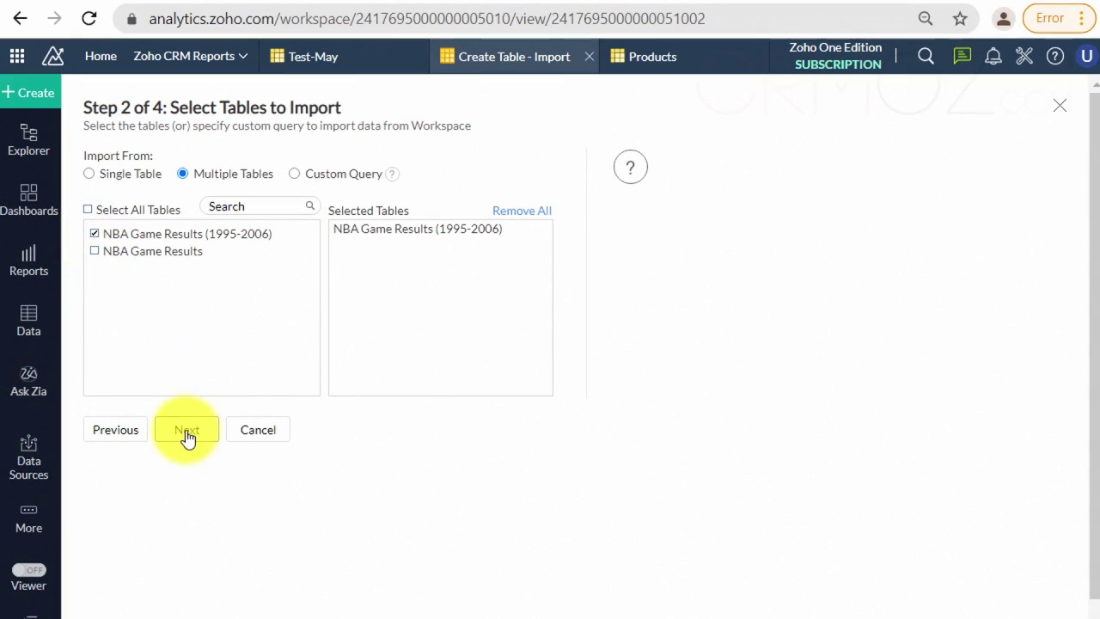
click(94, 250)
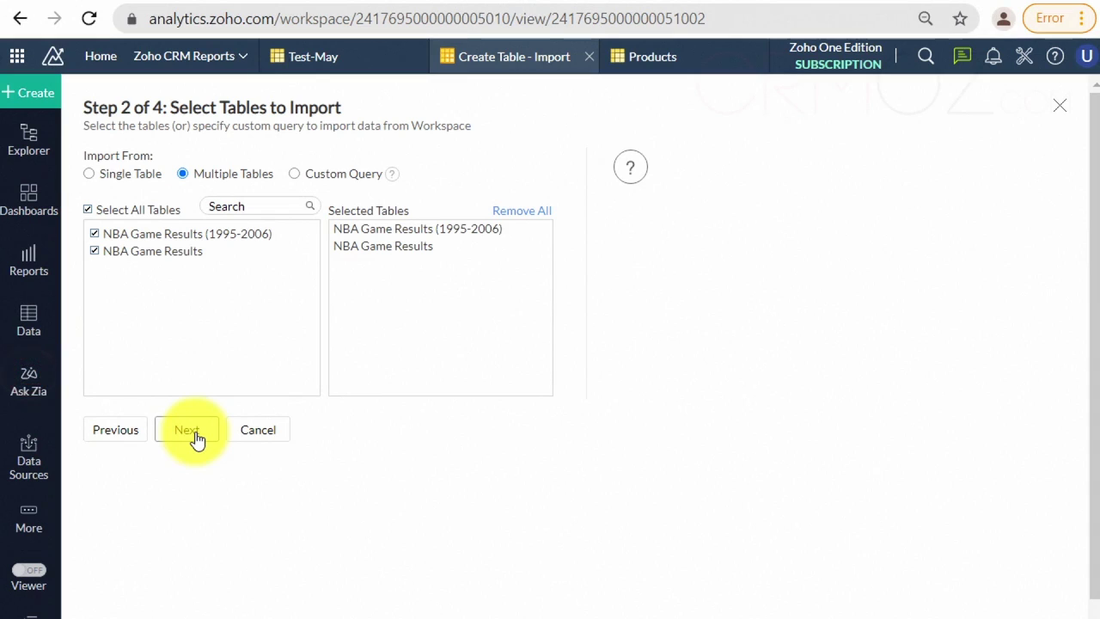
click(190, 429)
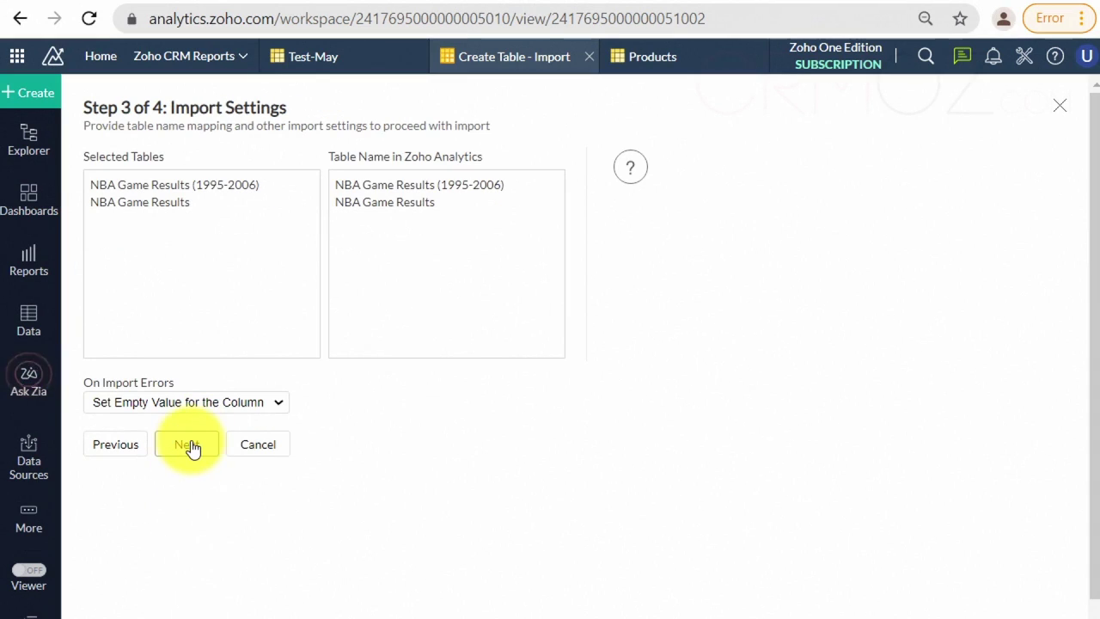
Step: Keep Set Empty Value for the Column as the import error handling and proceed to the schedule settings
click(283, 404)
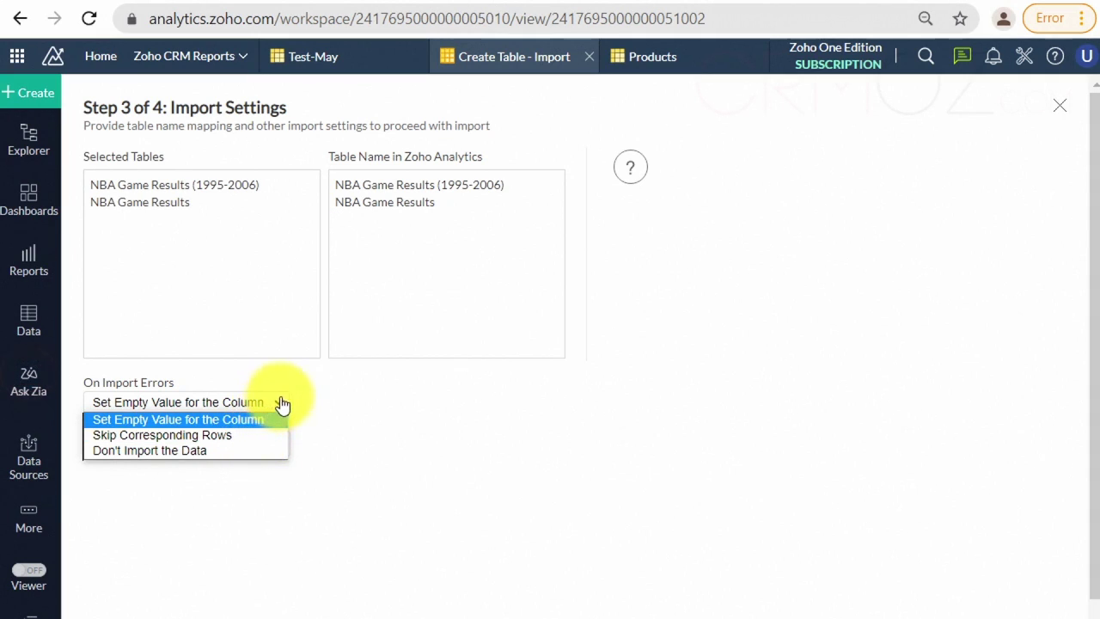
click(283, 402)
click(169, 455)
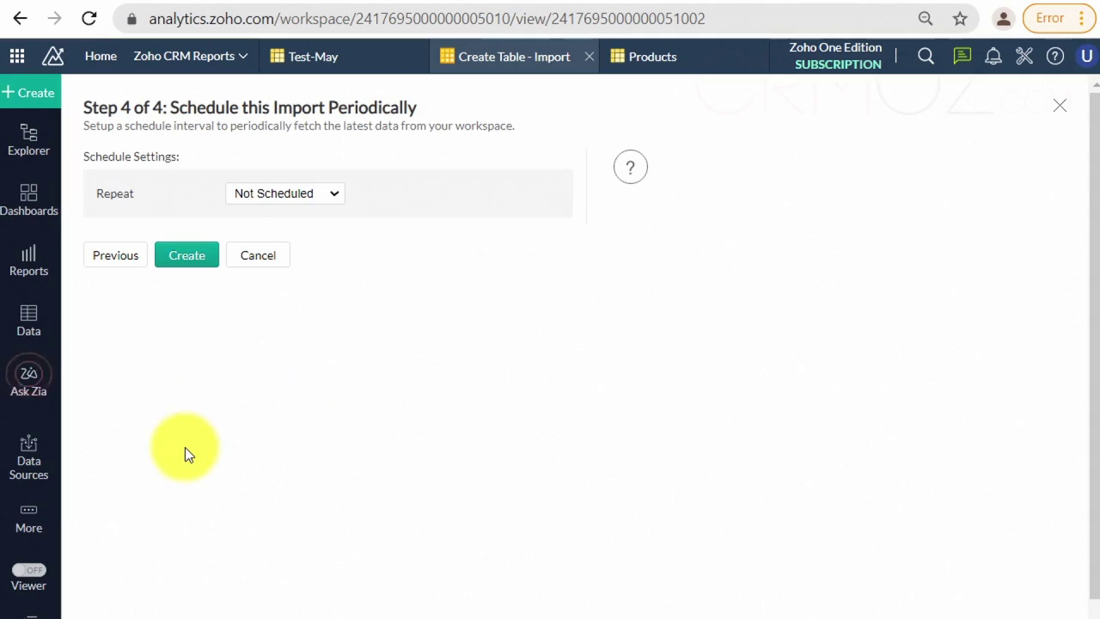
Step: Schedule the import to repeat every day with a notification after every 2 sync failures
click(335, 207)
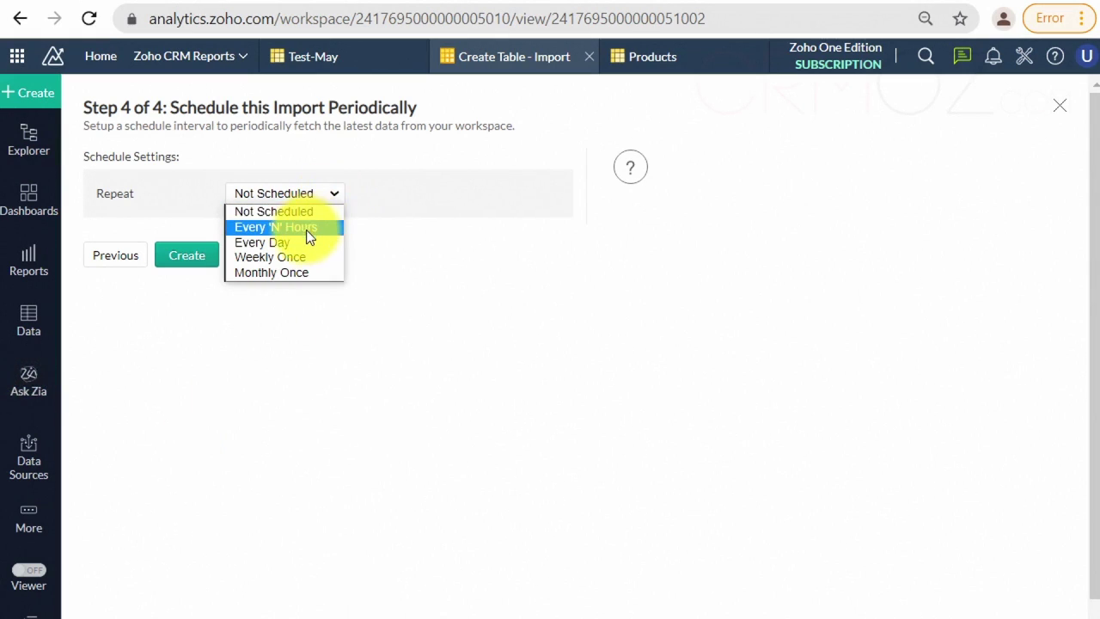
click(305, 241)
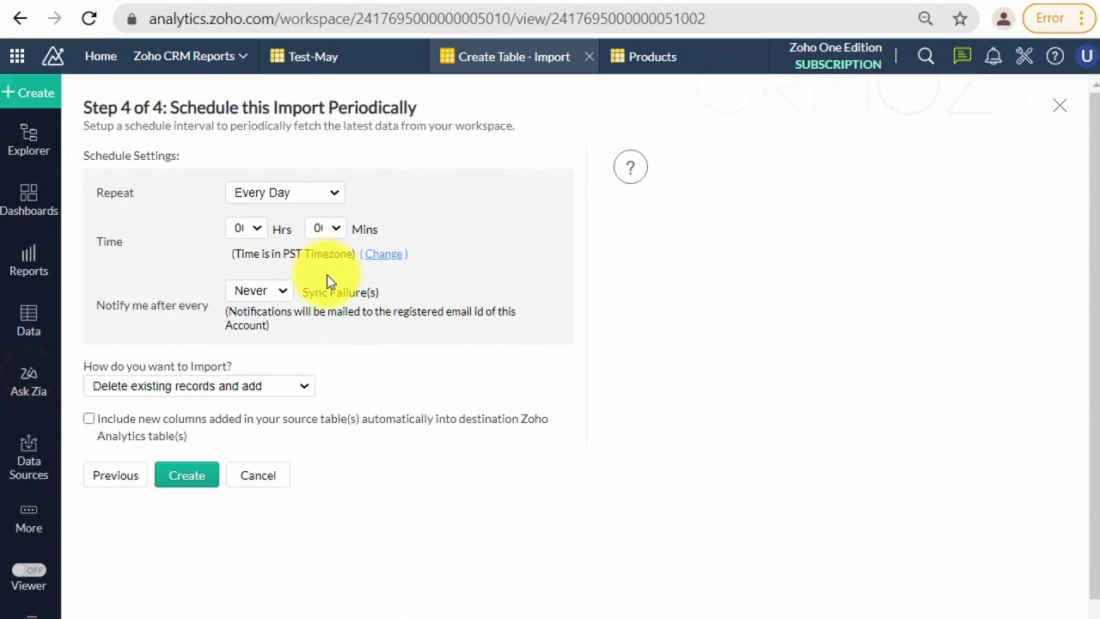
click(283, 290)
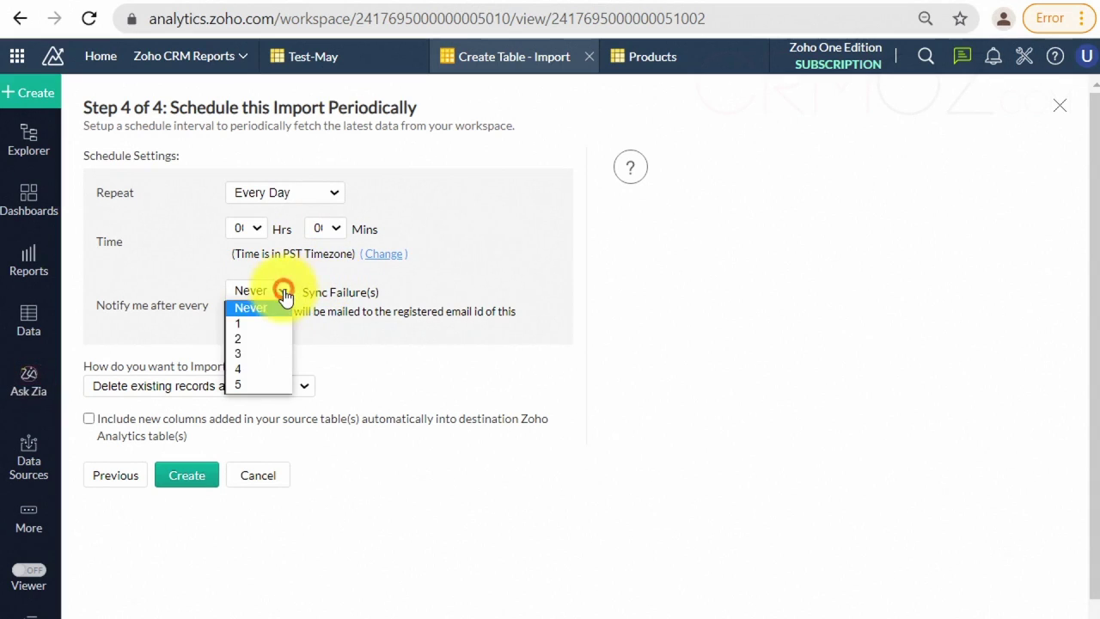
click(243, 344)
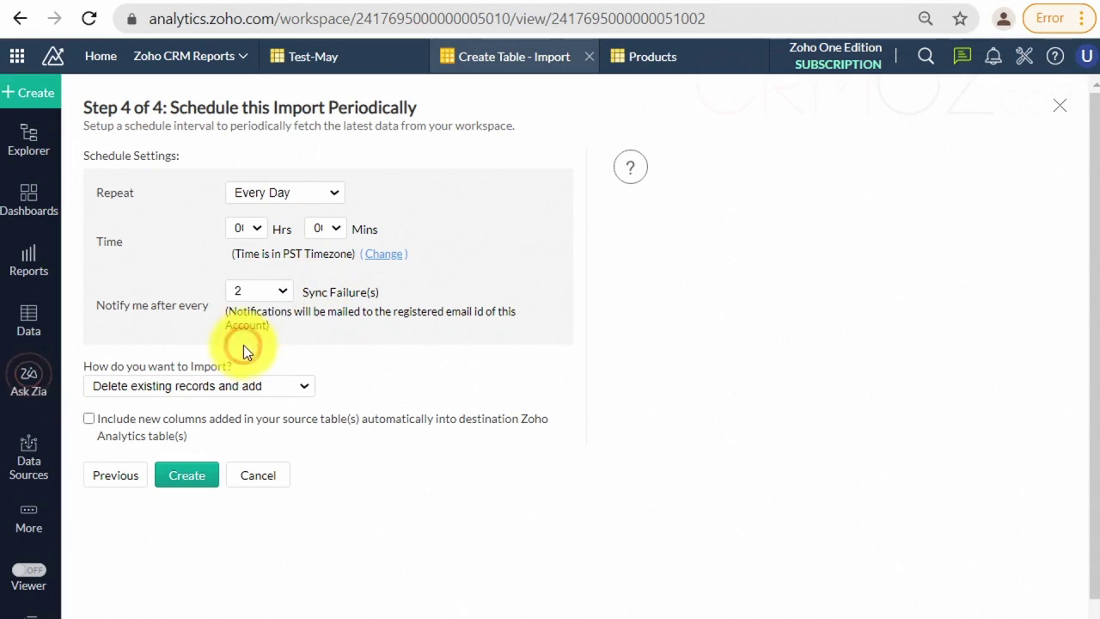
Step: Keep the Delete existing records and add mode, include new source columns automatically, and create the workspace import
scroll(387, 318, down, 1)
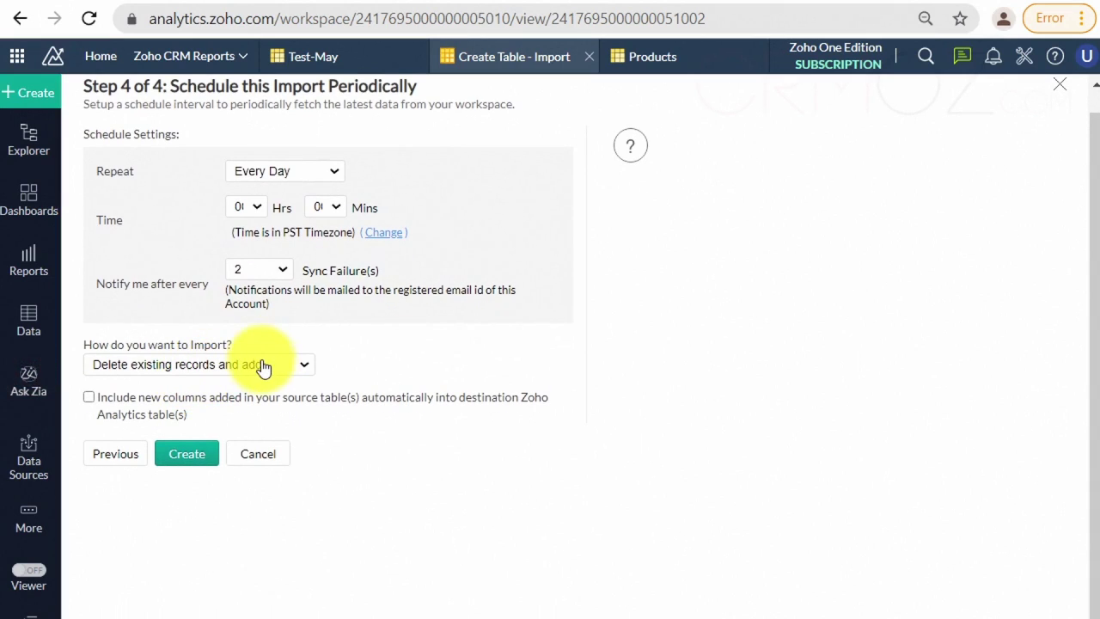
click(304, 365)
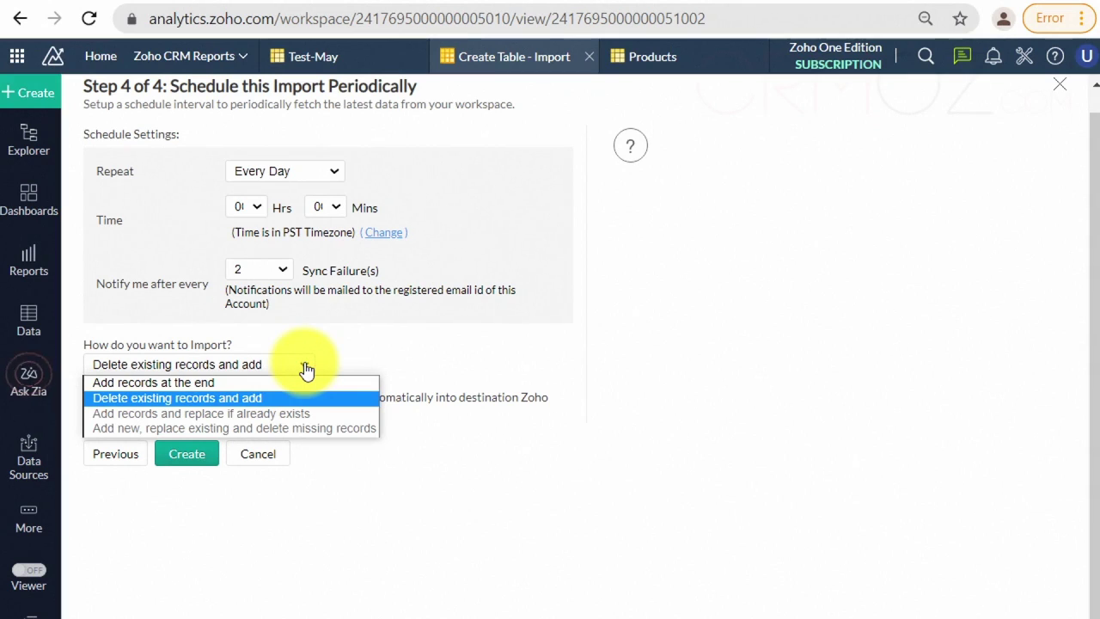
click(305, 368)
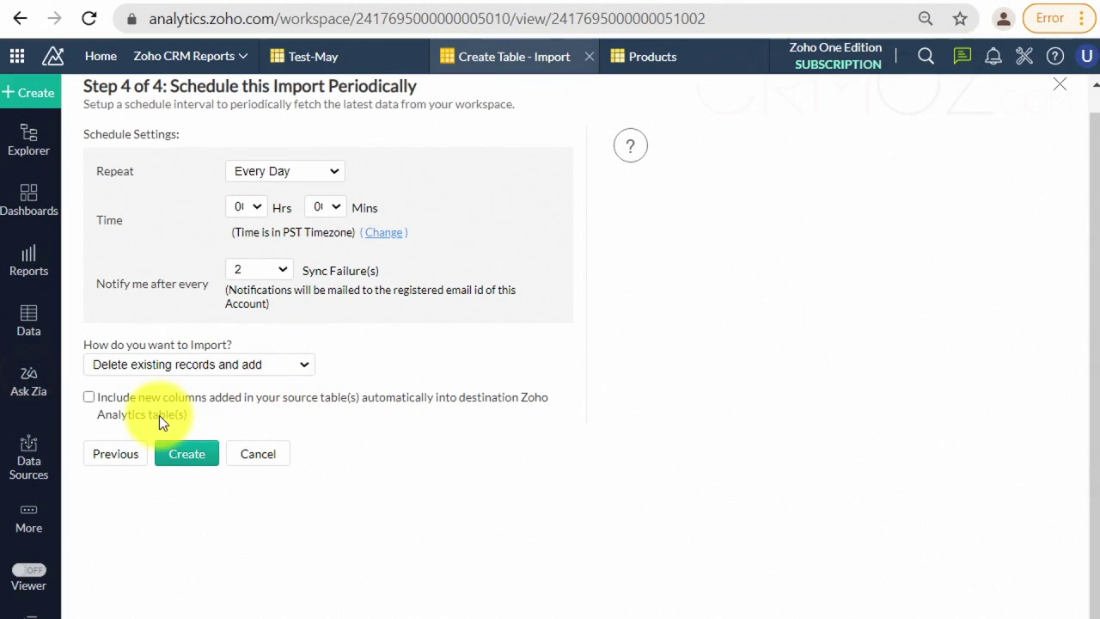
click(89, 397)
click(192, 455)
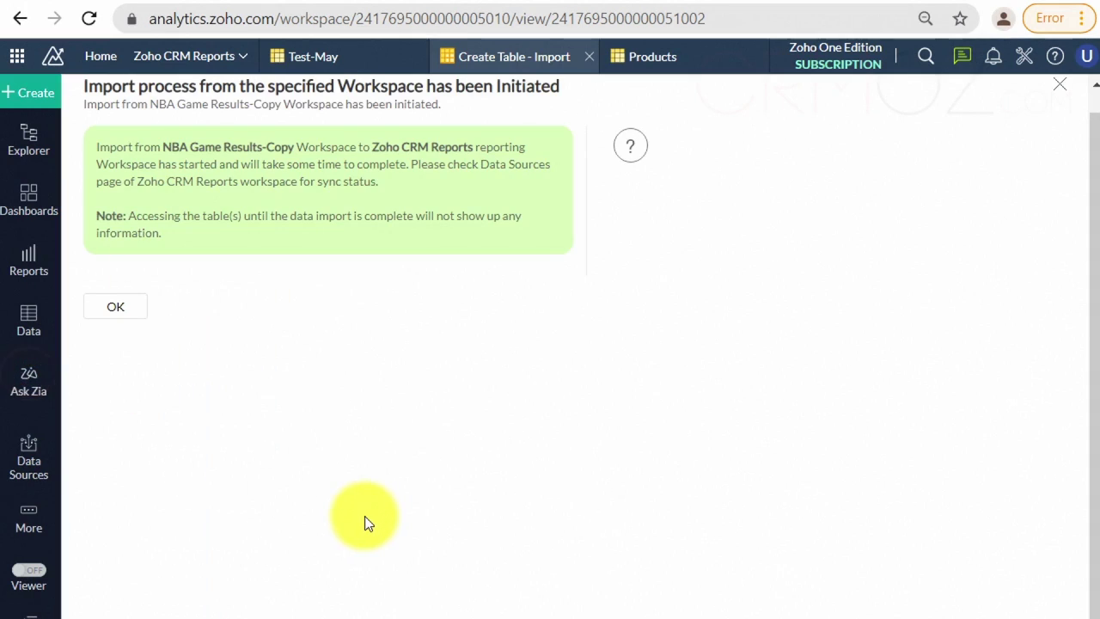
click(120, 308)
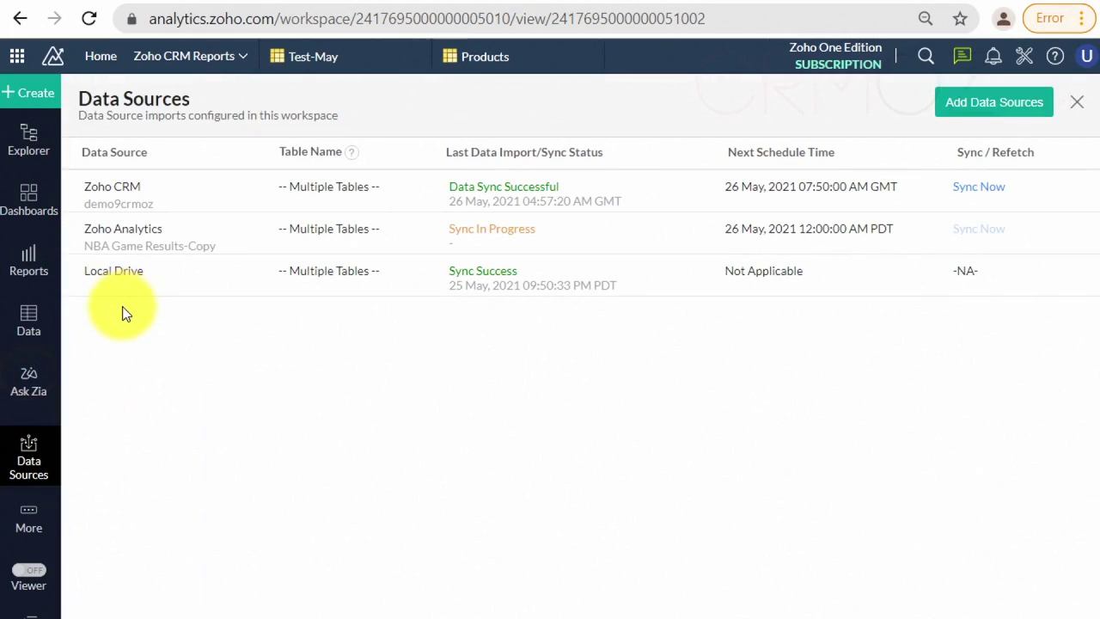
Step: Refresh the sync status of the NBA Game Results-Copy source and review the rows of the imported NBA Game Results table
click(176, 246)
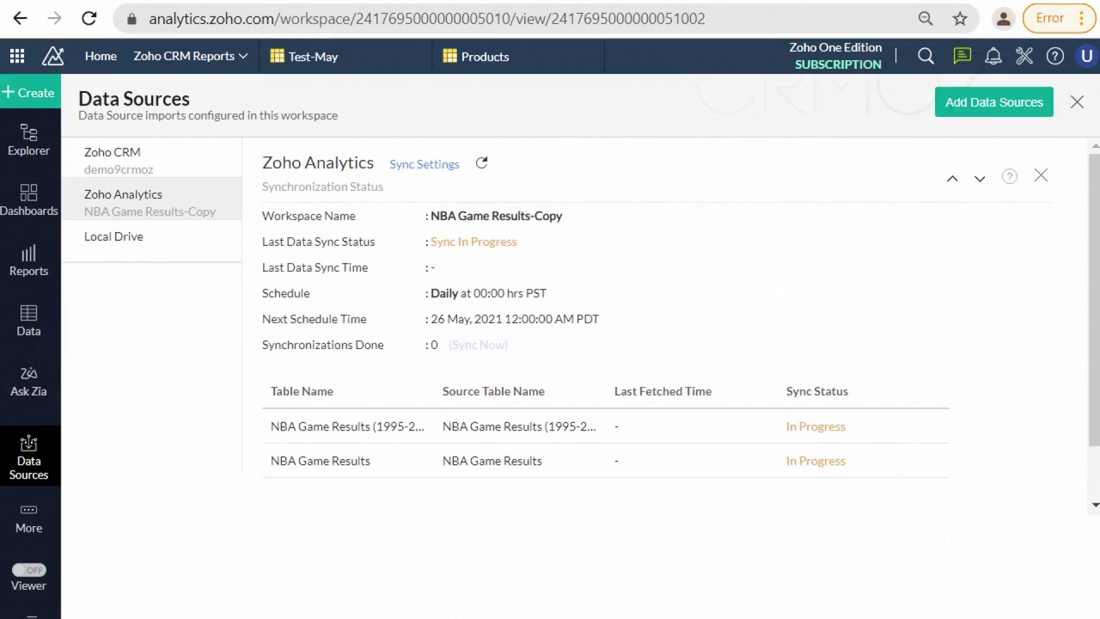
click(482, 165)
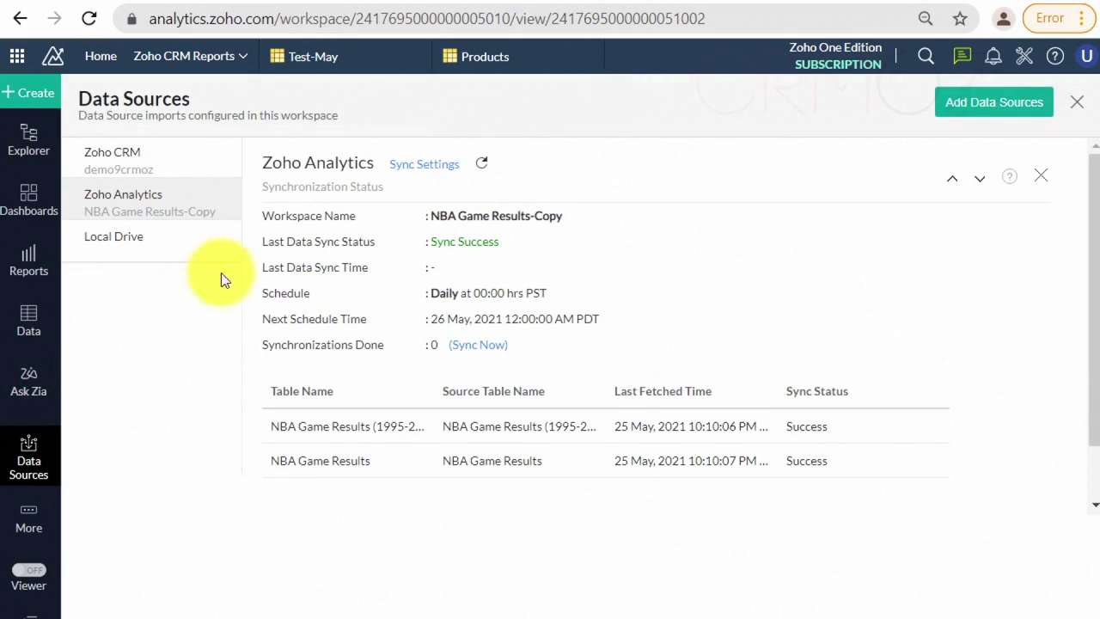
click(29, 324)
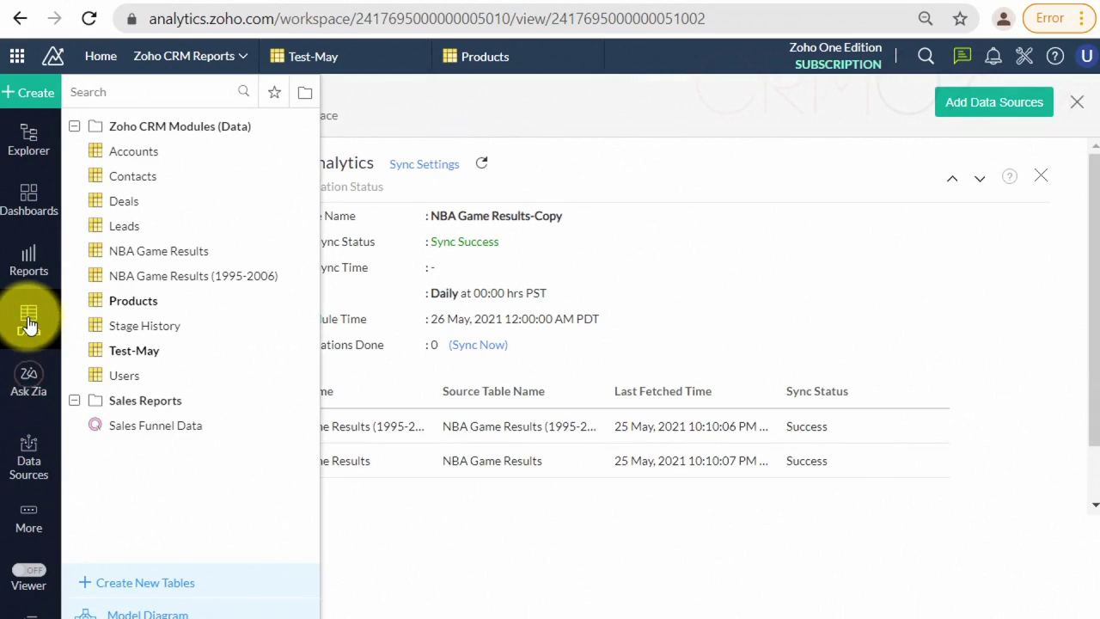
click(133, 252)
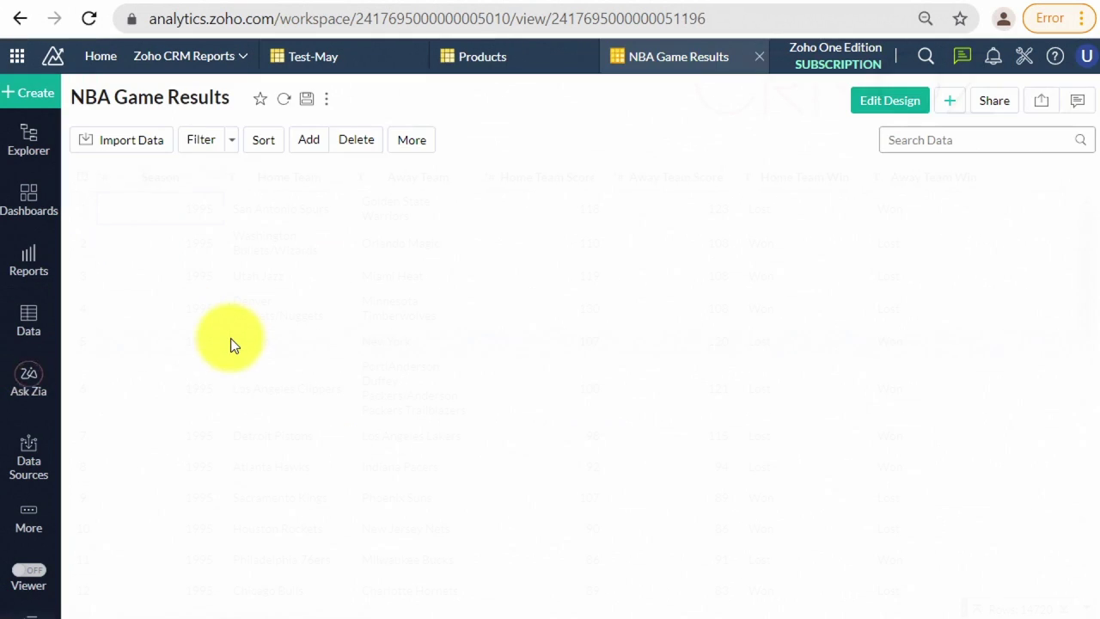
scroll(227, 340, down, 5)
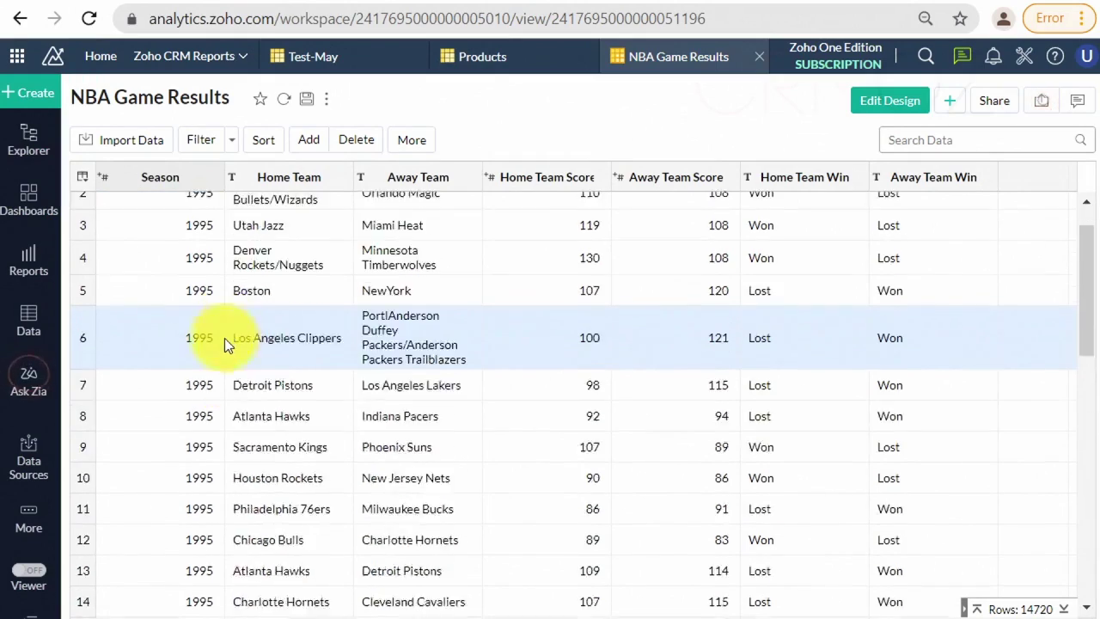
scroll(221, 338, up, 5)
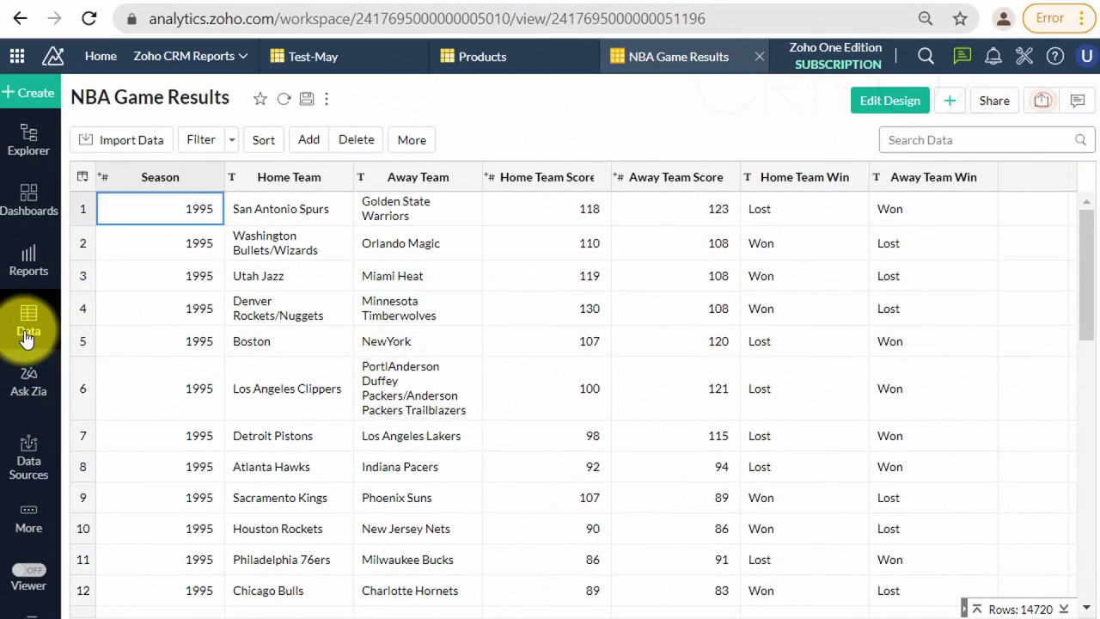
Step: Start a new data import from the home page using Cloud Databases as the source
click(23, 463)
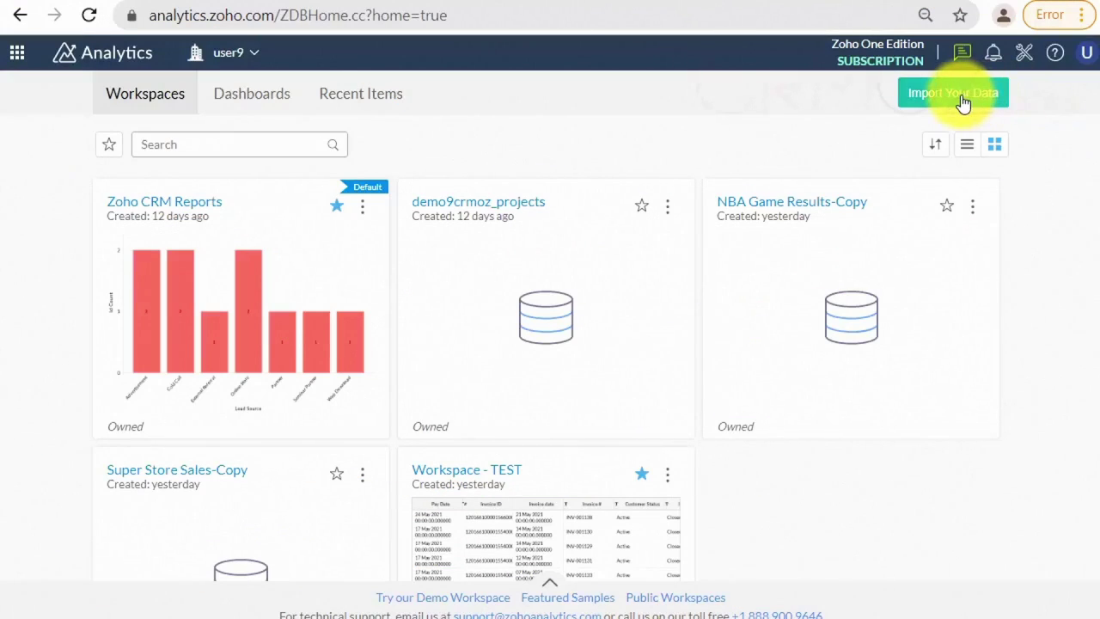
click(963, 95)
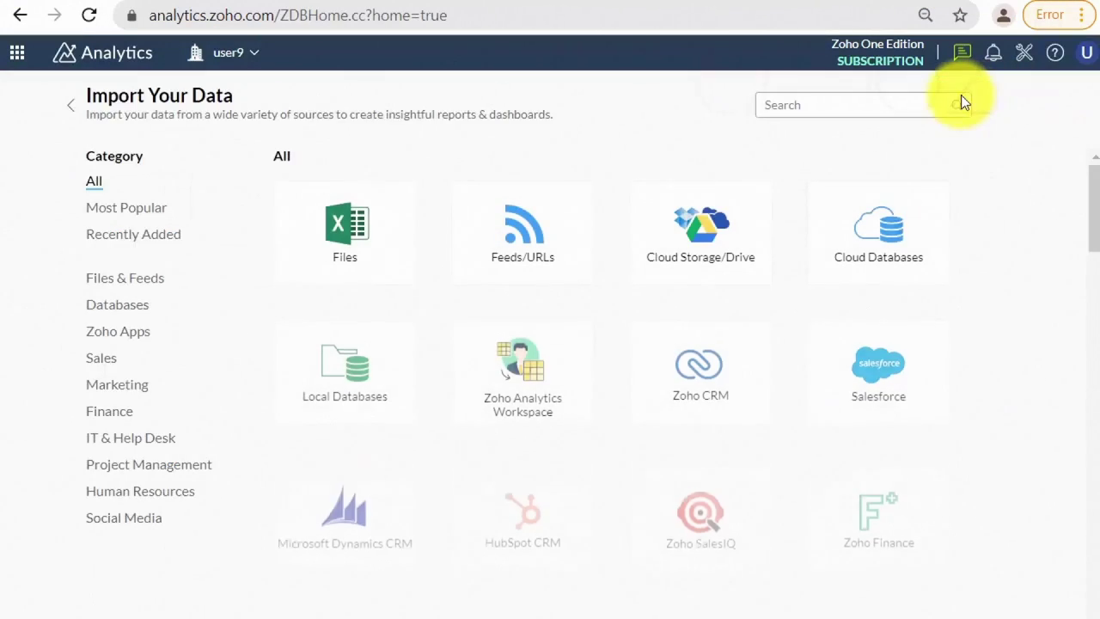
mouse_move(911, 219)
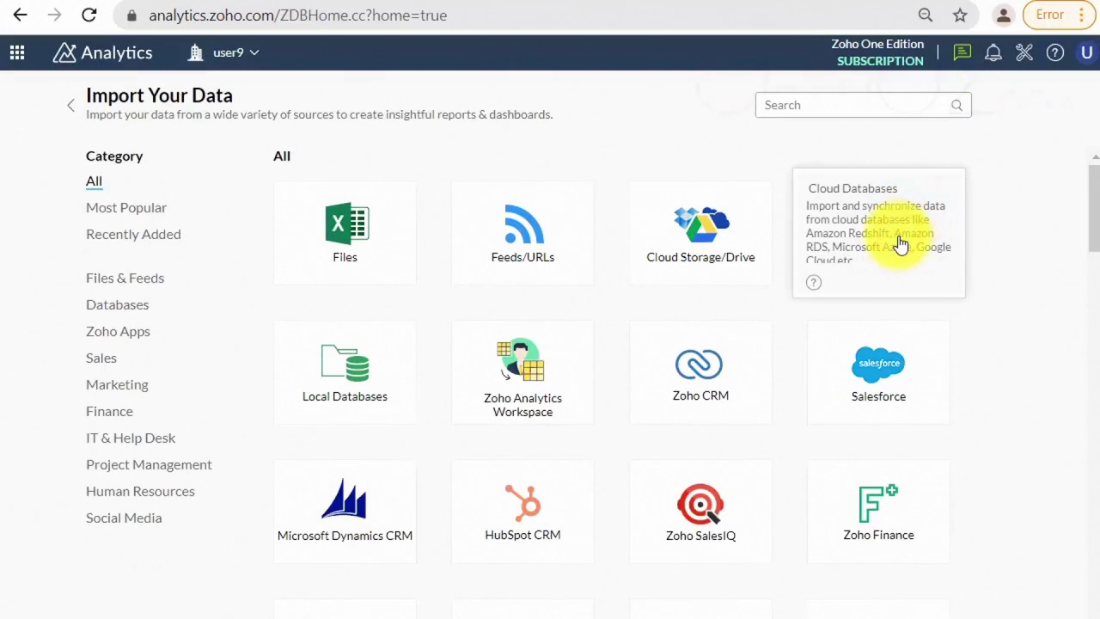
click(899, 245)
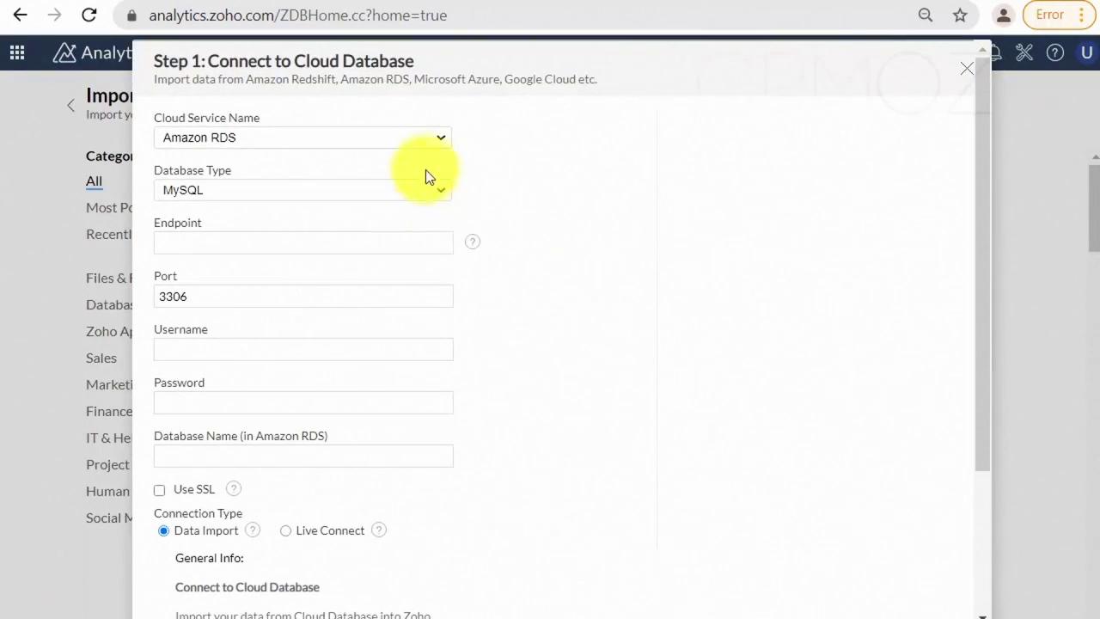
Step: Choose Google Cloud SQL as the cloud service and PostgreSQL as the database type
click(422, 143)
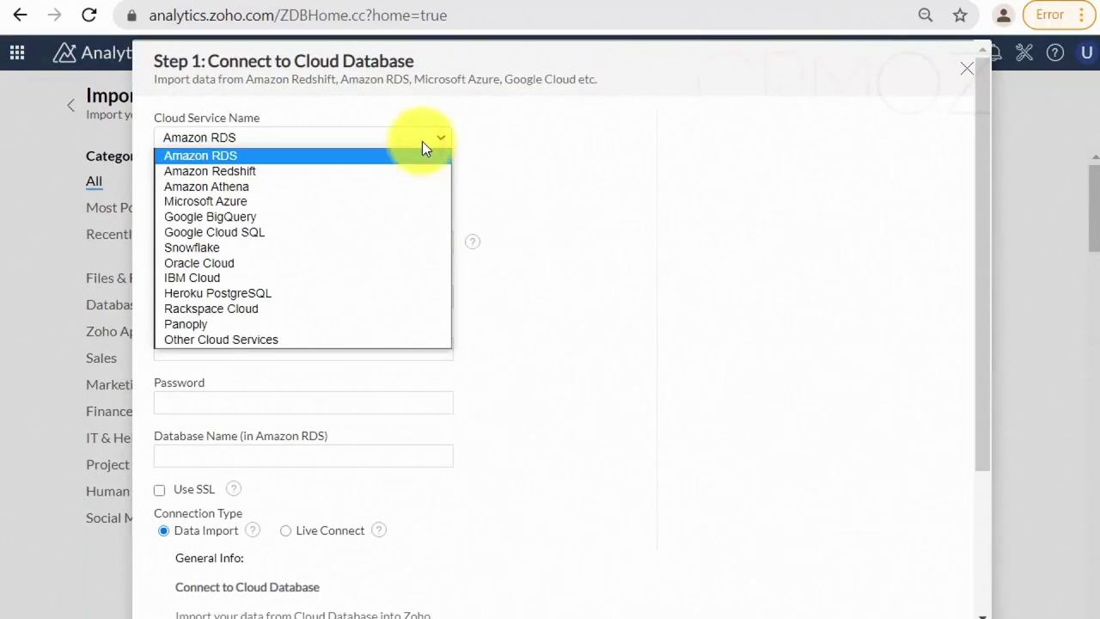
click(379, 229)
click(359, 190)
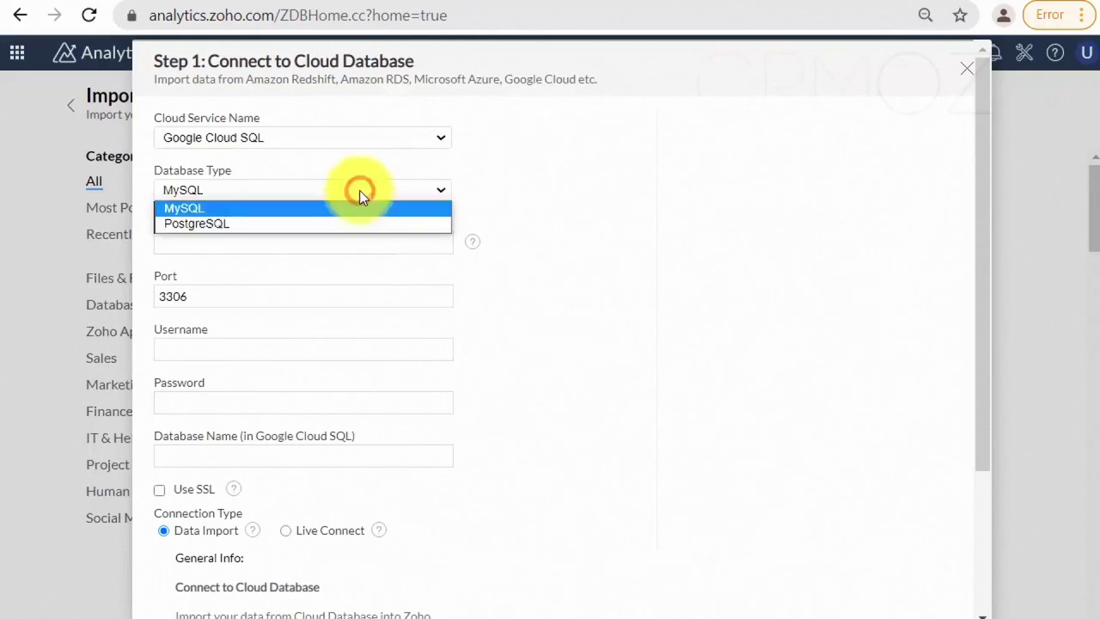
click(331, 225)
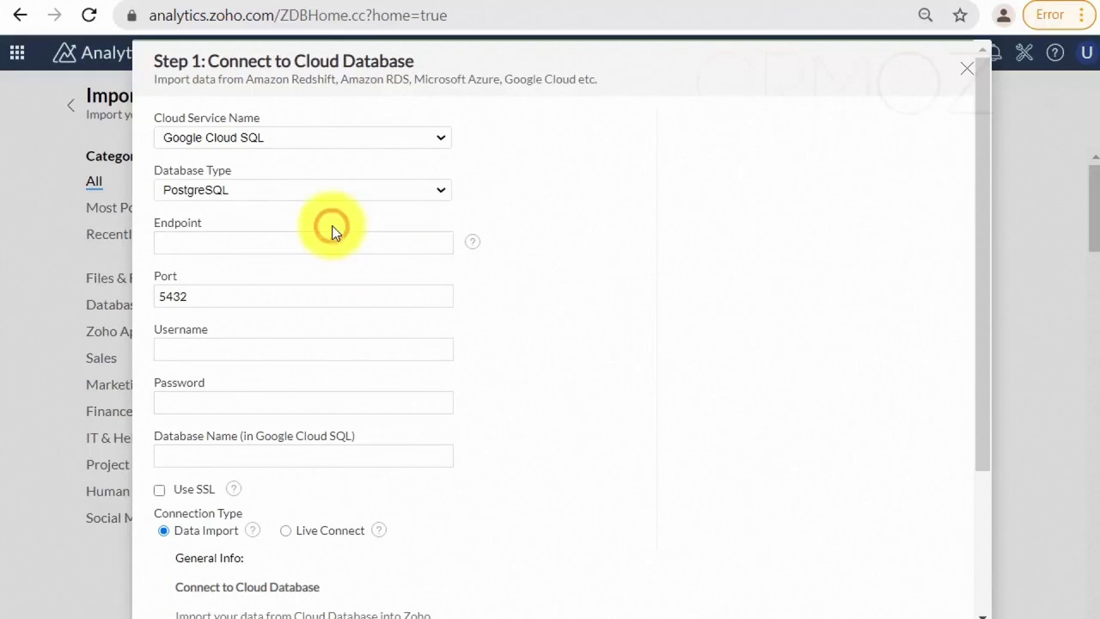
Step: Enter the database server's endpoint address and set the connection username to reader
click(190, 243)
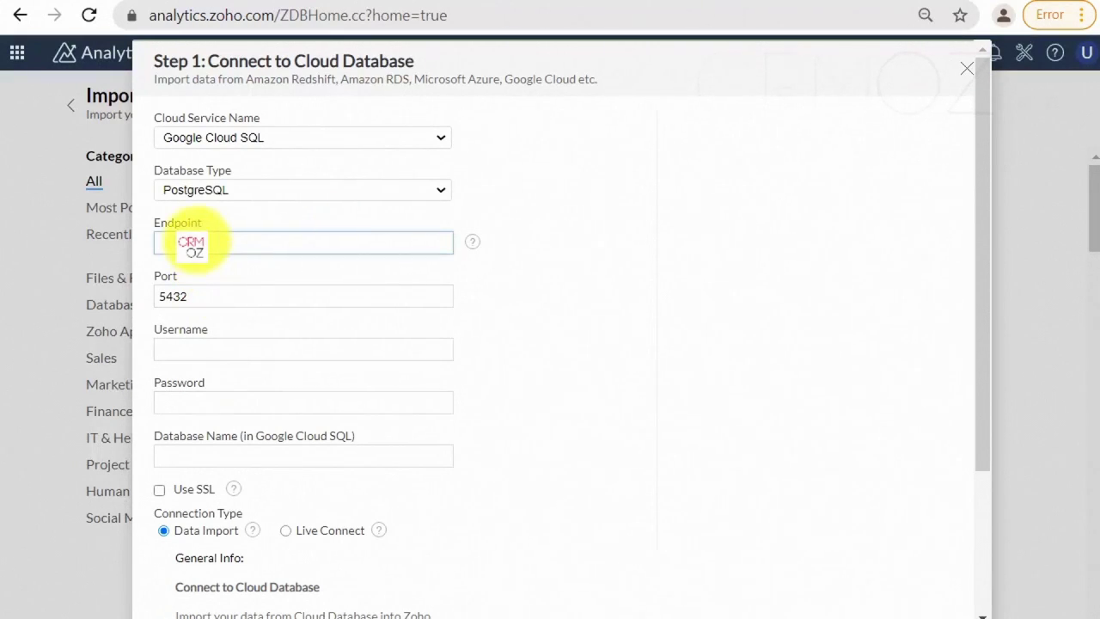
text(34.)
click(209, 258)
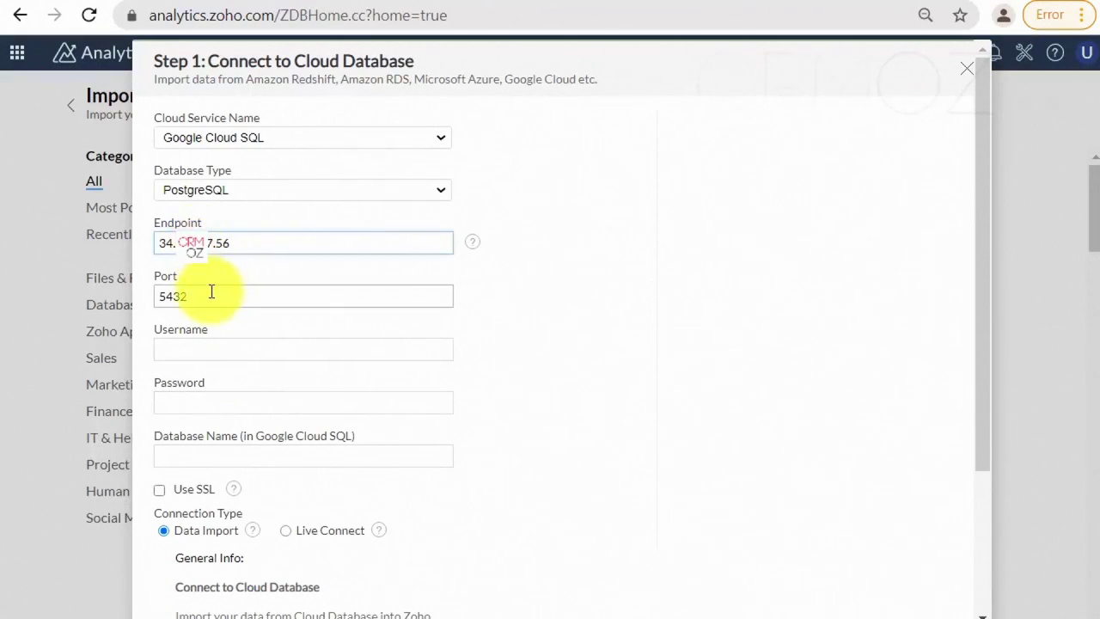
click(217, 351)
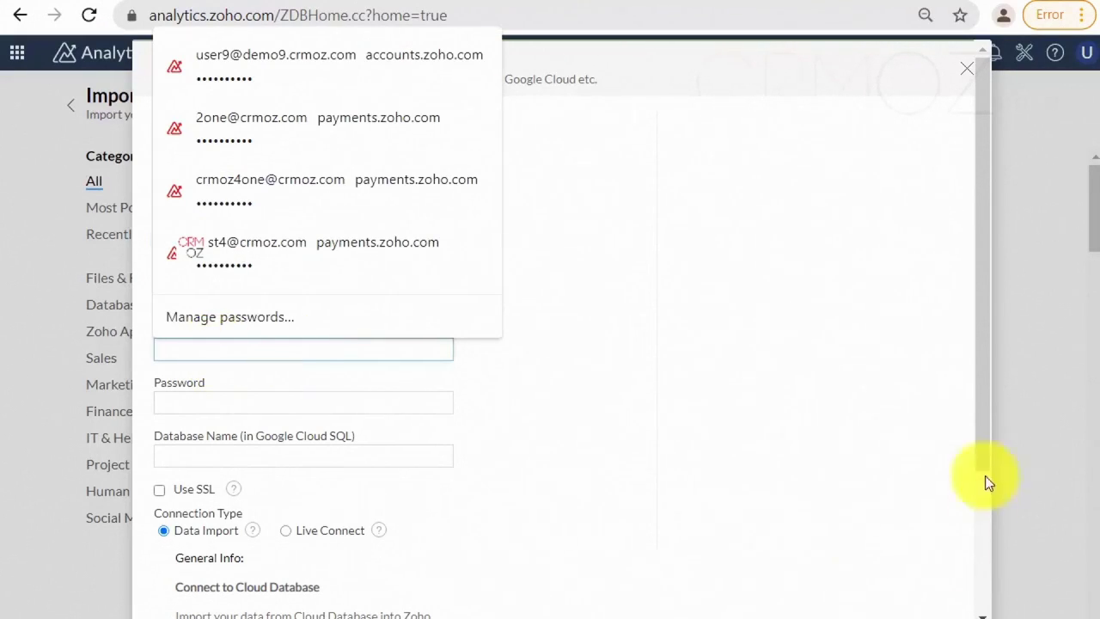
click(1018, 408)
click(251, 344)
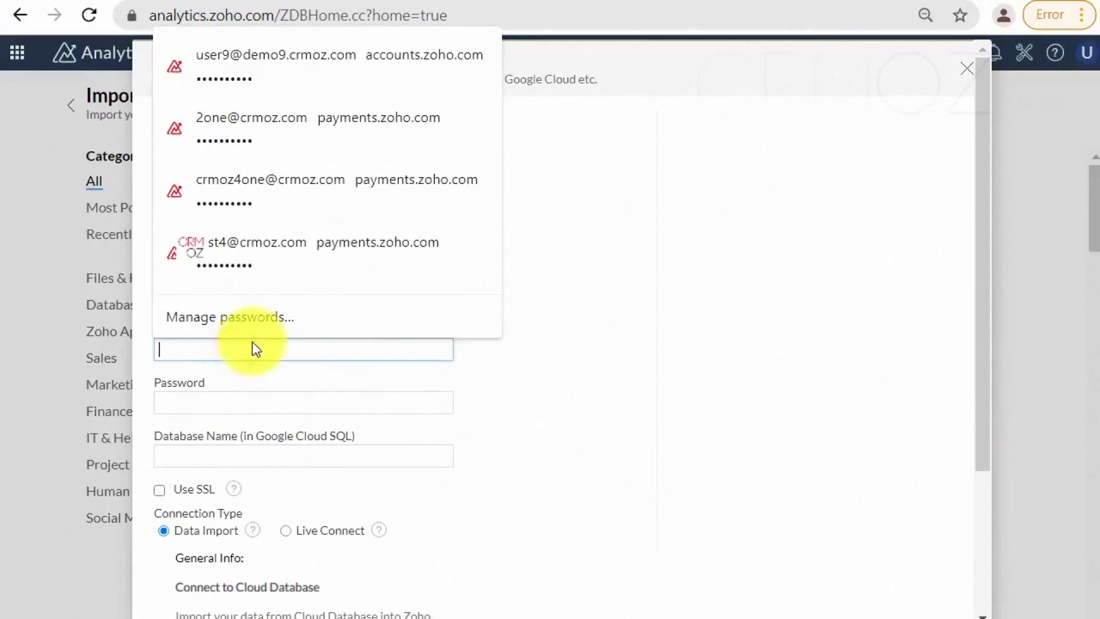
text(reader)
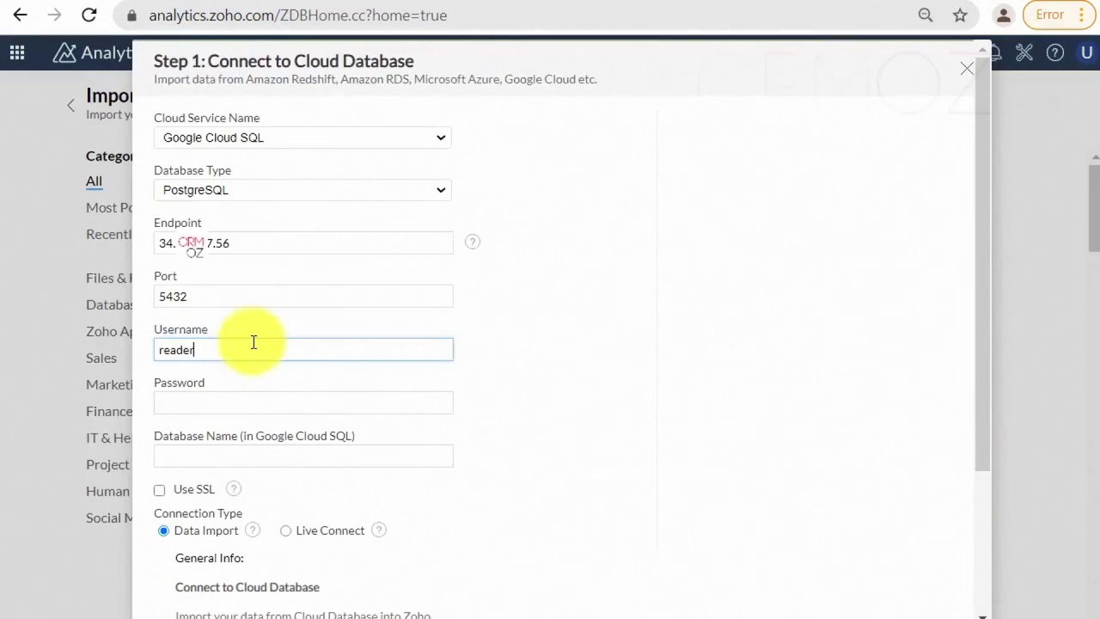
Step: Enter the database password, set the database name to lumos, and proceed with the Data Import connection type
click(209, 397)
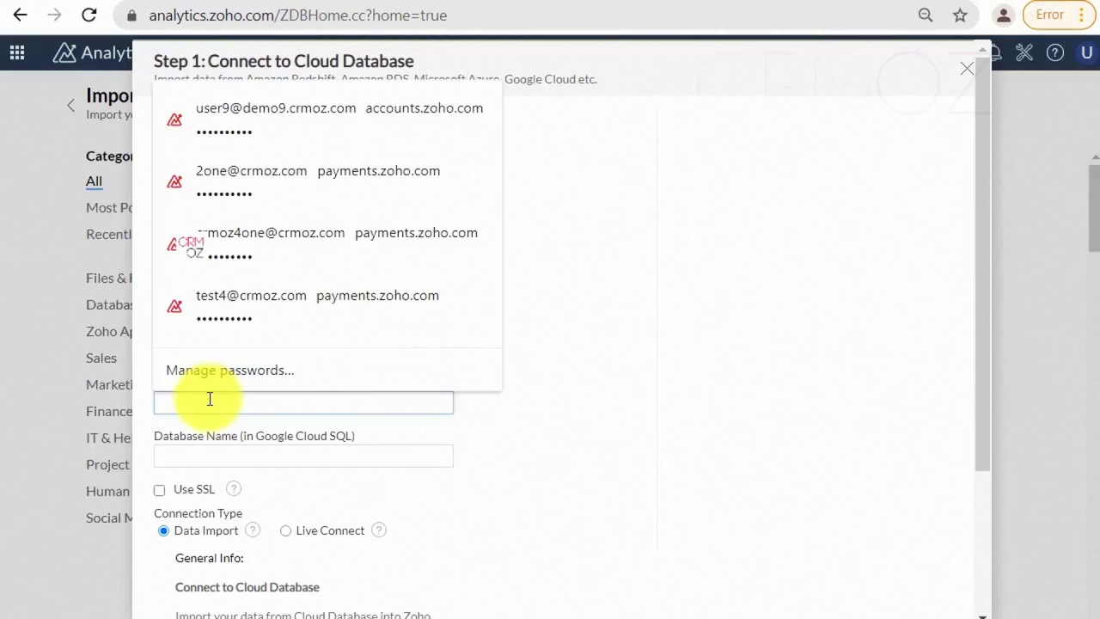
text(********)
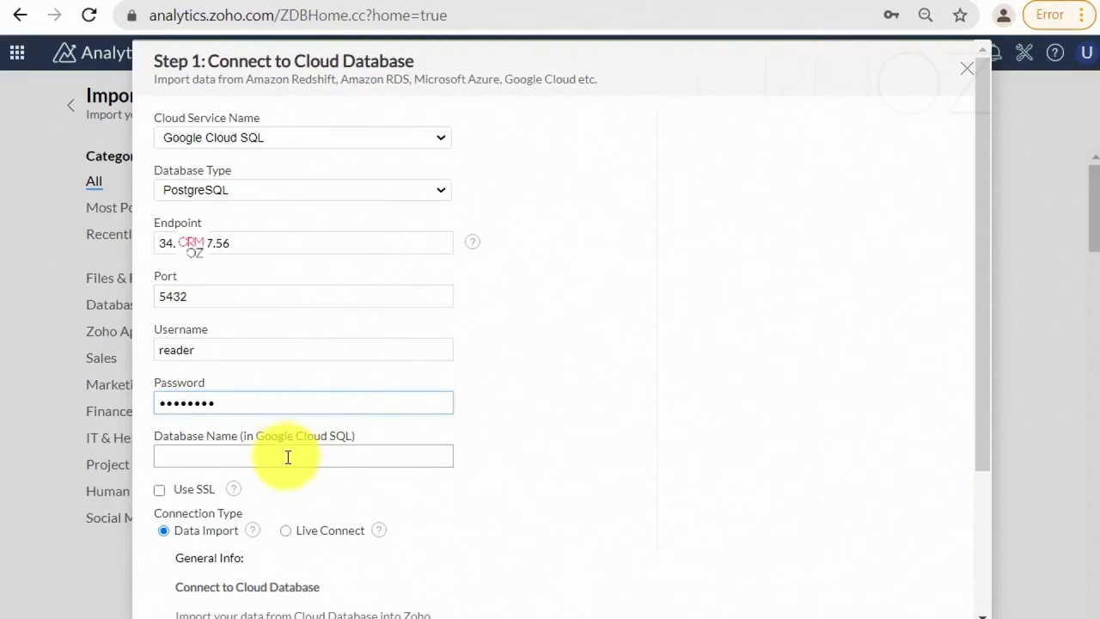
click(288, 457)
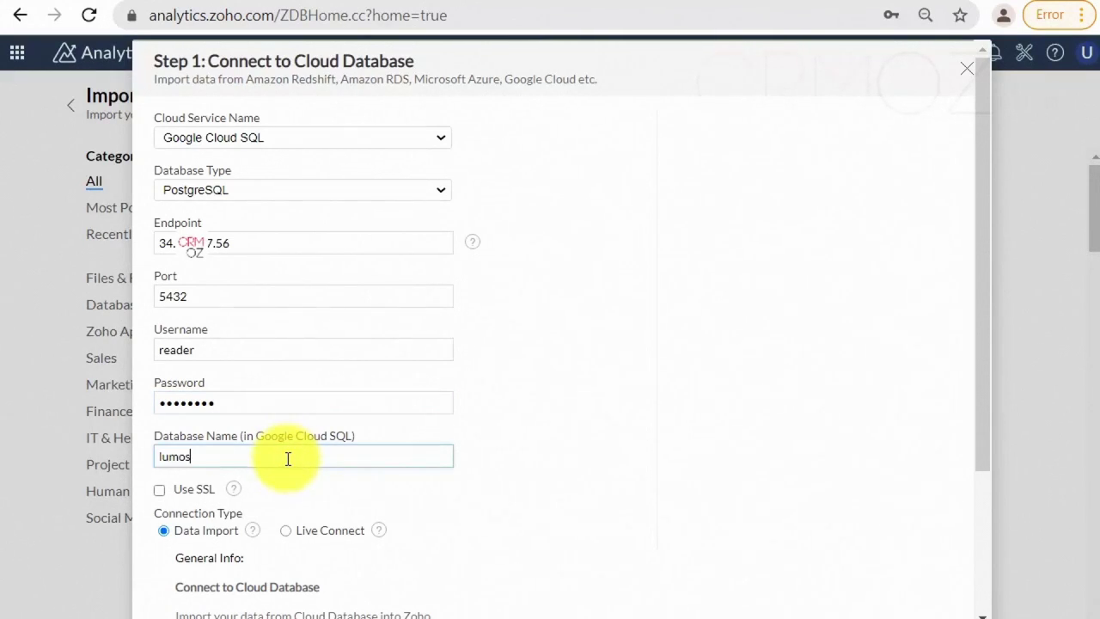
scroll(541, 417, down, 3)
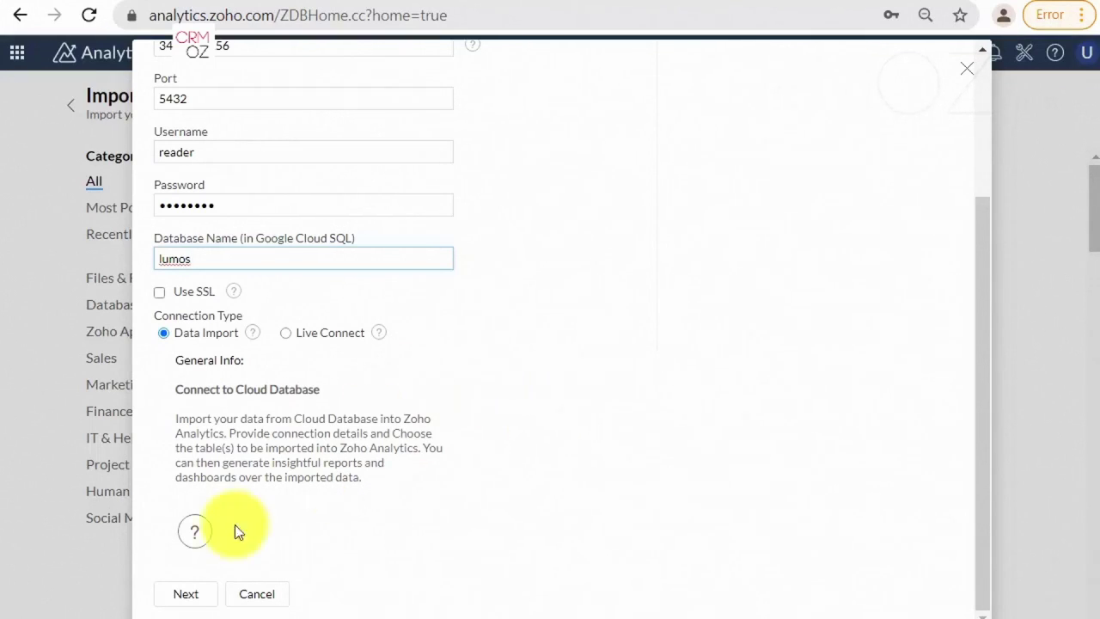
click(200, 599)
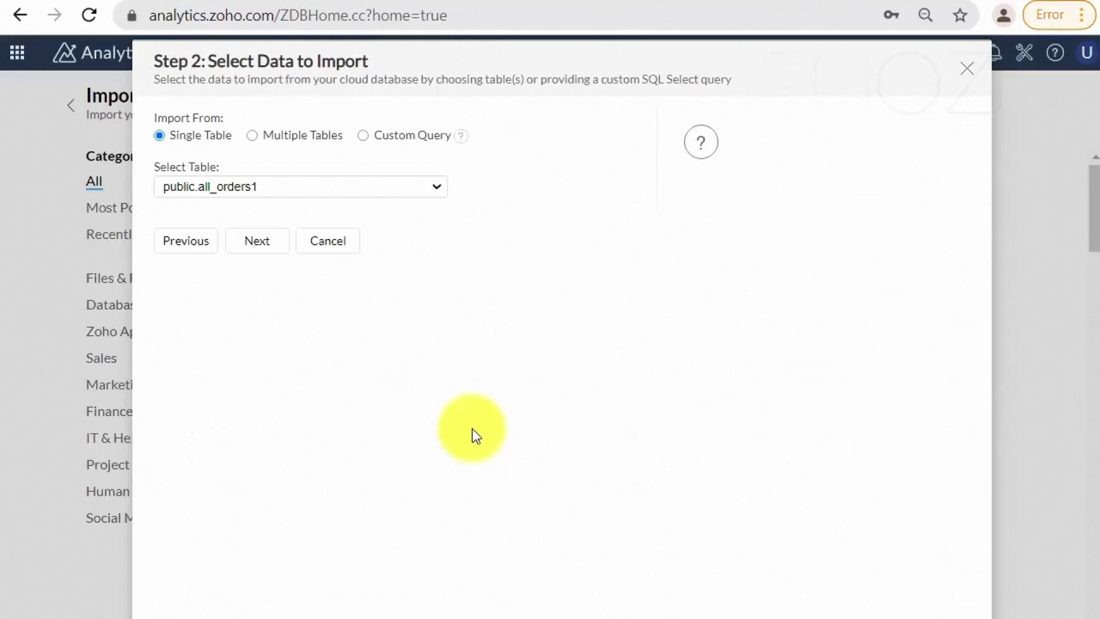
Step: Switch the import to multiple tables and select public.all_orders1 and public.all_payments1
click(436, 191)
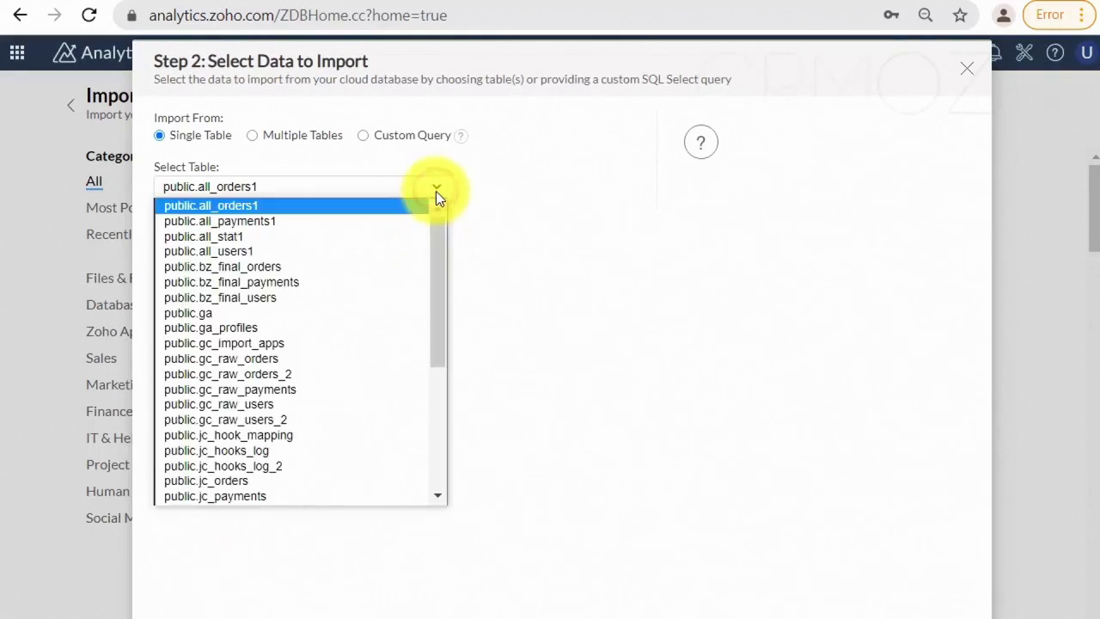
click(436, 191)
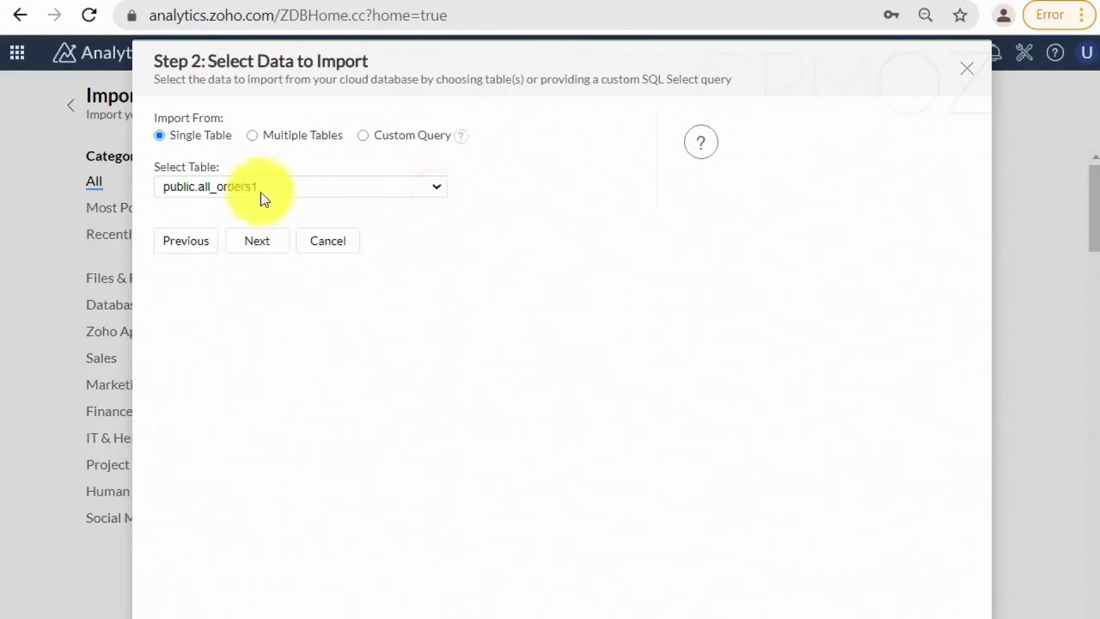
click(253, 137)
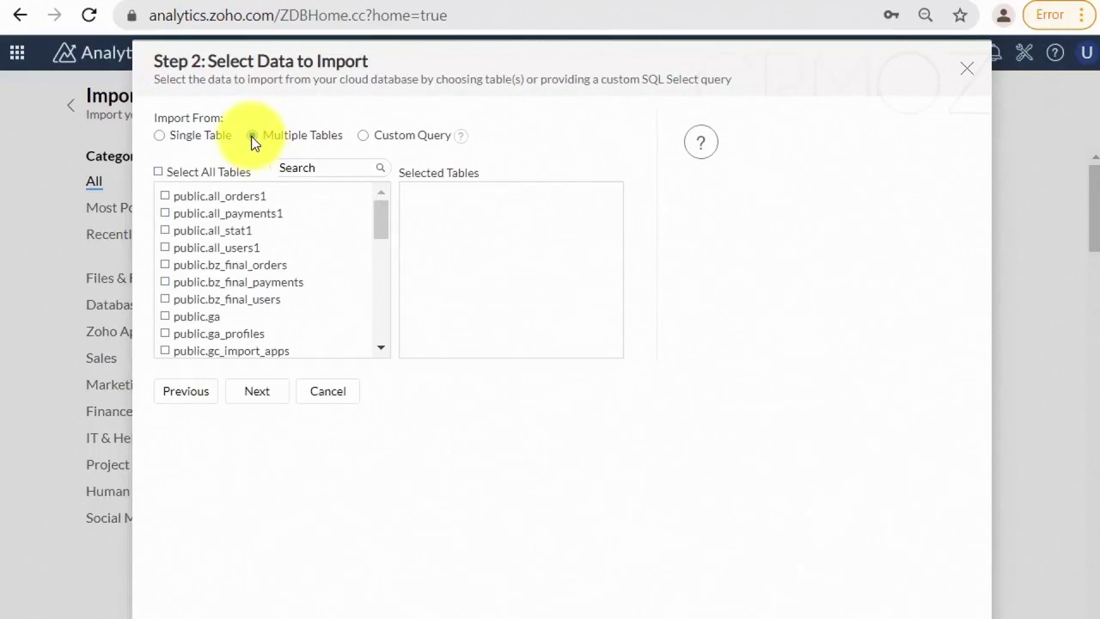
mouse_move(381, 214)
mouse_down()
mouse_move(392, 263)
mouse_move(395, 211)
mouse_up()
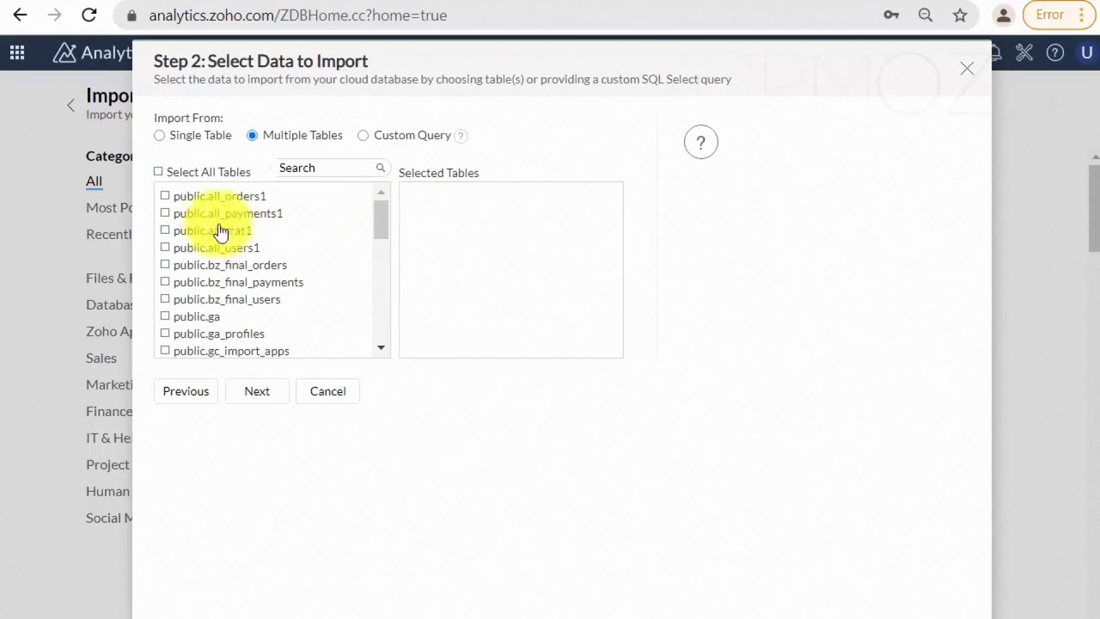
click(167, 196)
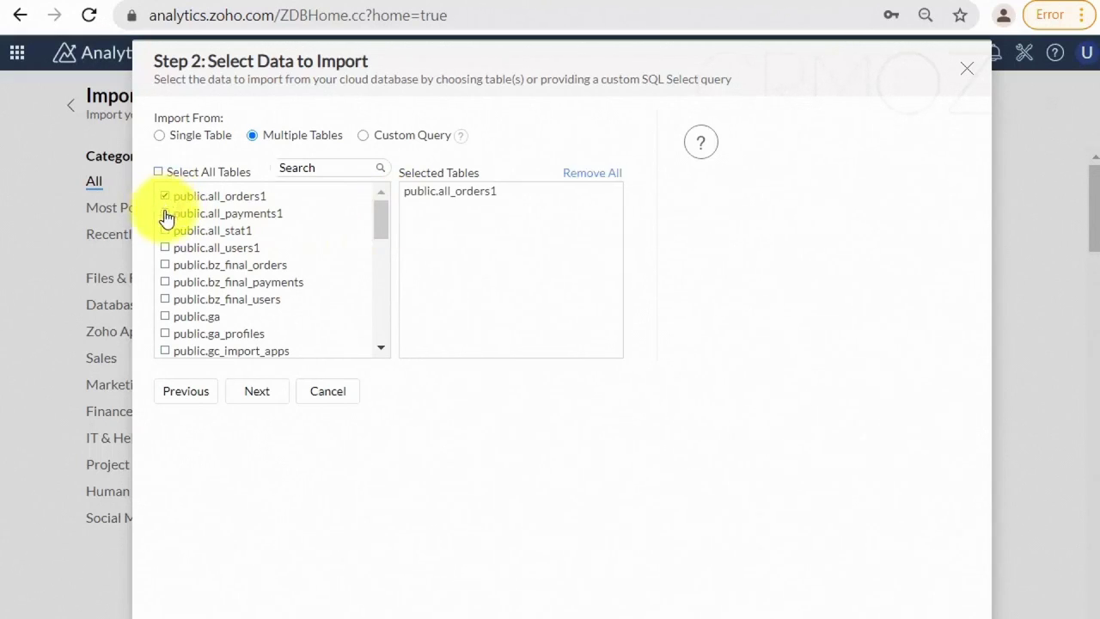
click(165, 214)
Step: Add public.all_users, public.all_payments and public.all_orders to the selected tables
drag(383, 215, 392, 315)
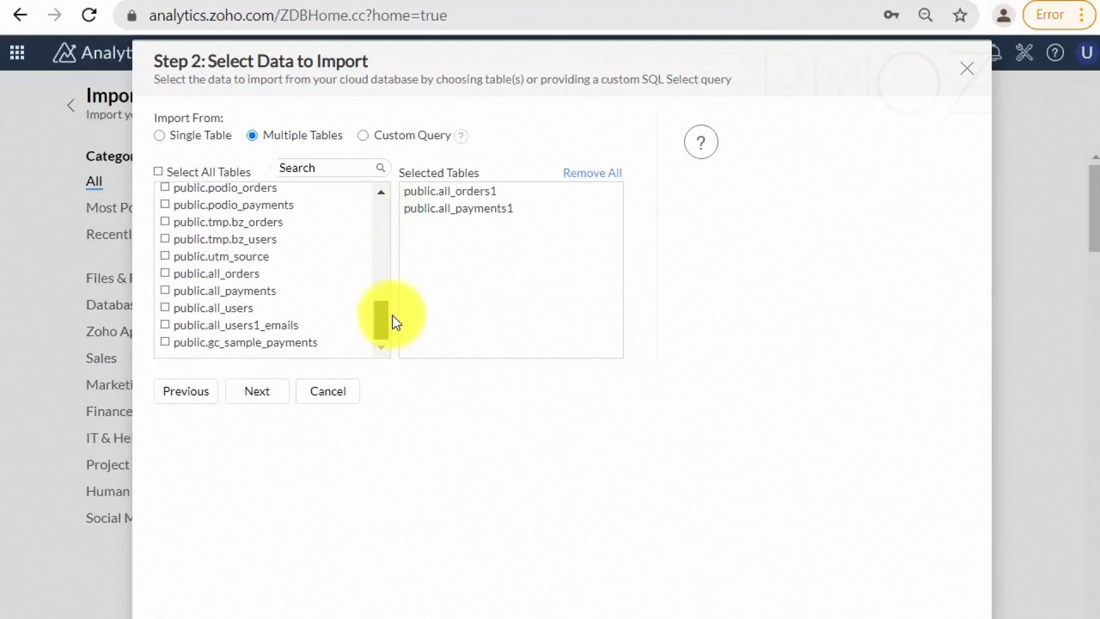
click(165, 307)
click(165, 291)
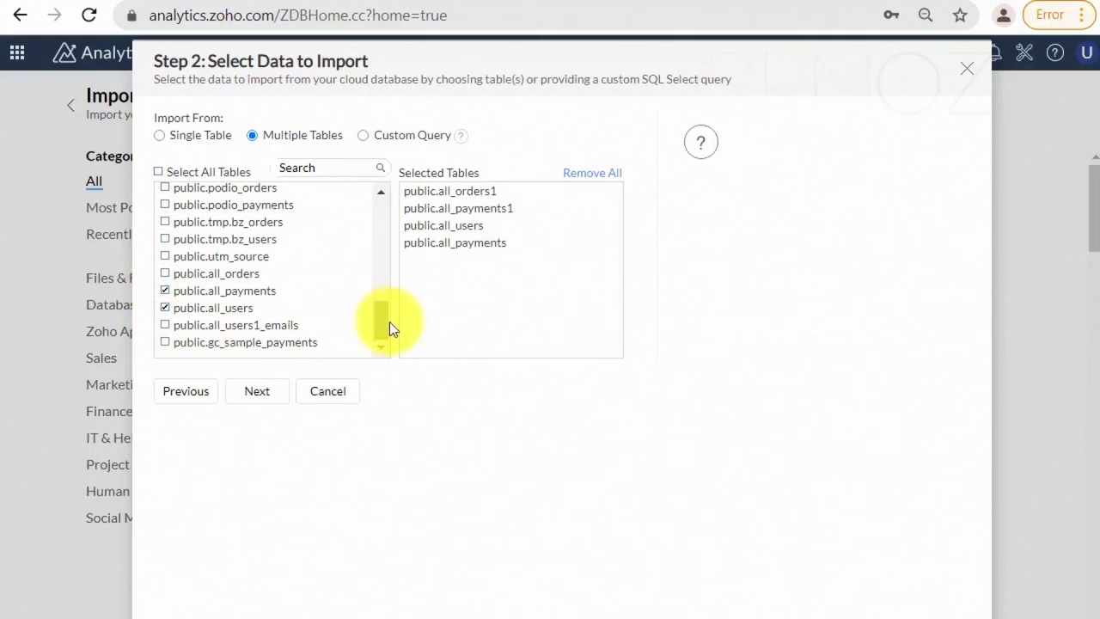
click(165, 274)
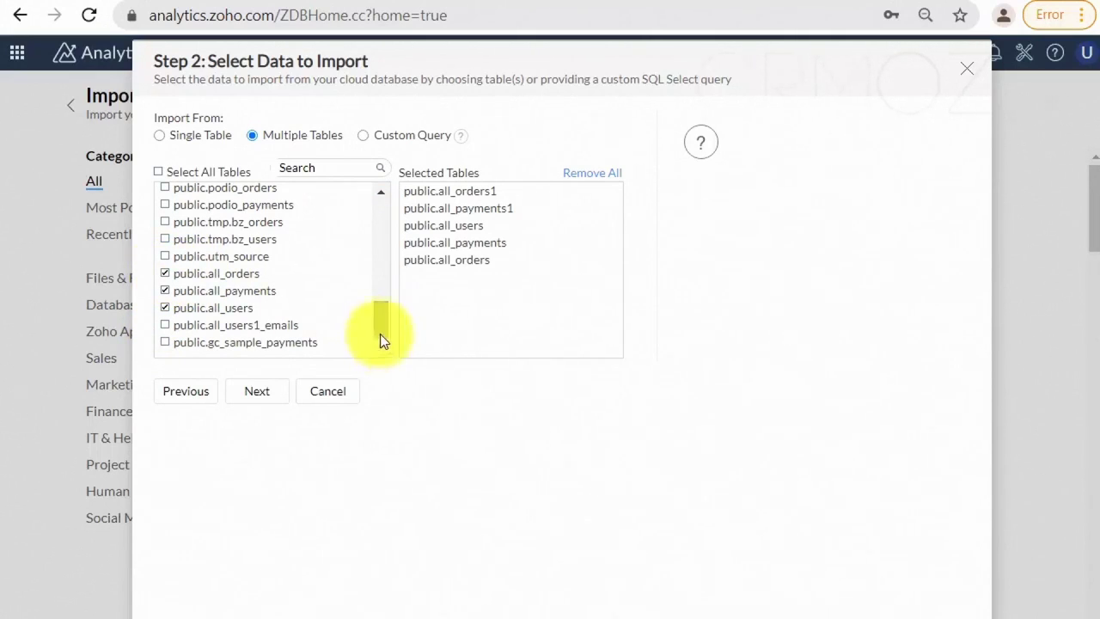
Step: Remove public.all_payments1 and public.all_orders1 from the selected tables
drag(380, 338, 415, 206)
click(163, 214)
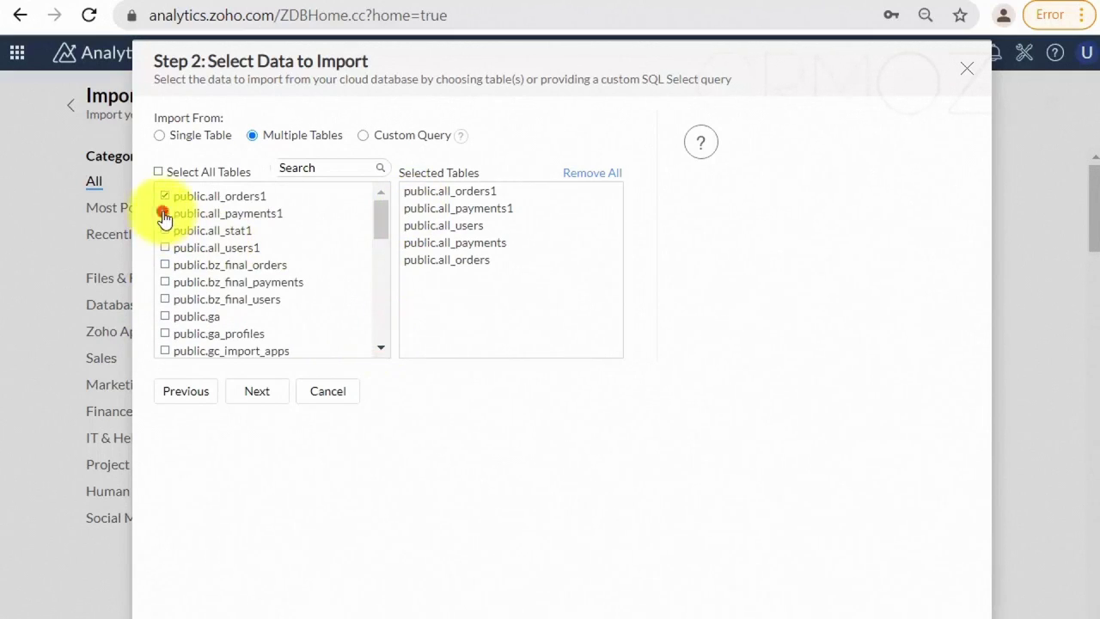
click(164, 196)
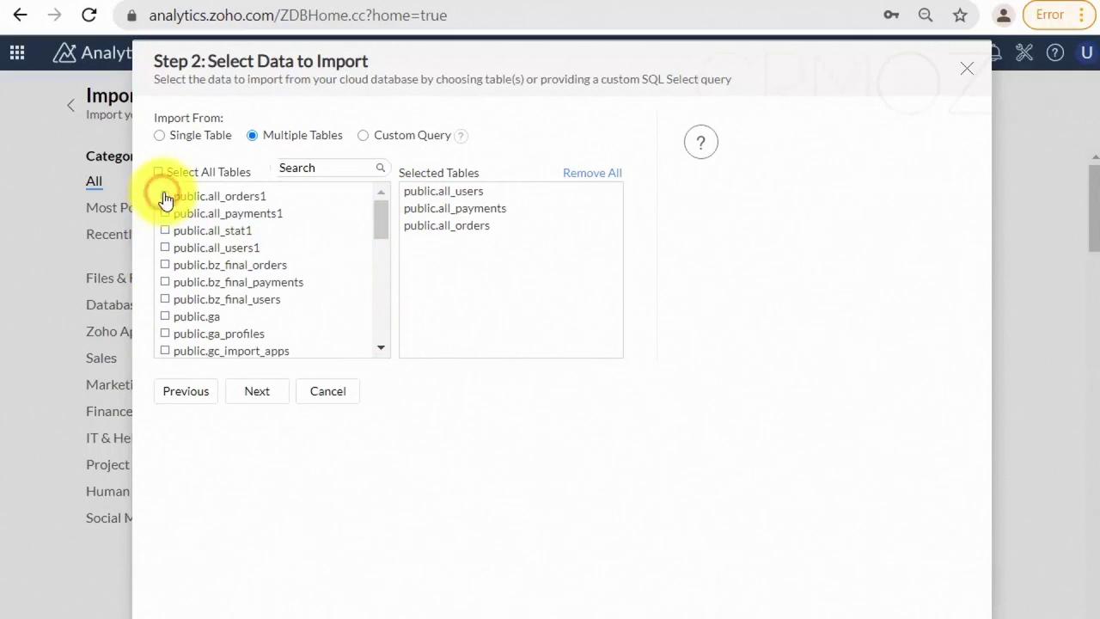
Step: Create the import into a workspace named lumos, with Set Empty Value for the Column on import errors and the schedule left as Not Scheduled
click(270, 395)
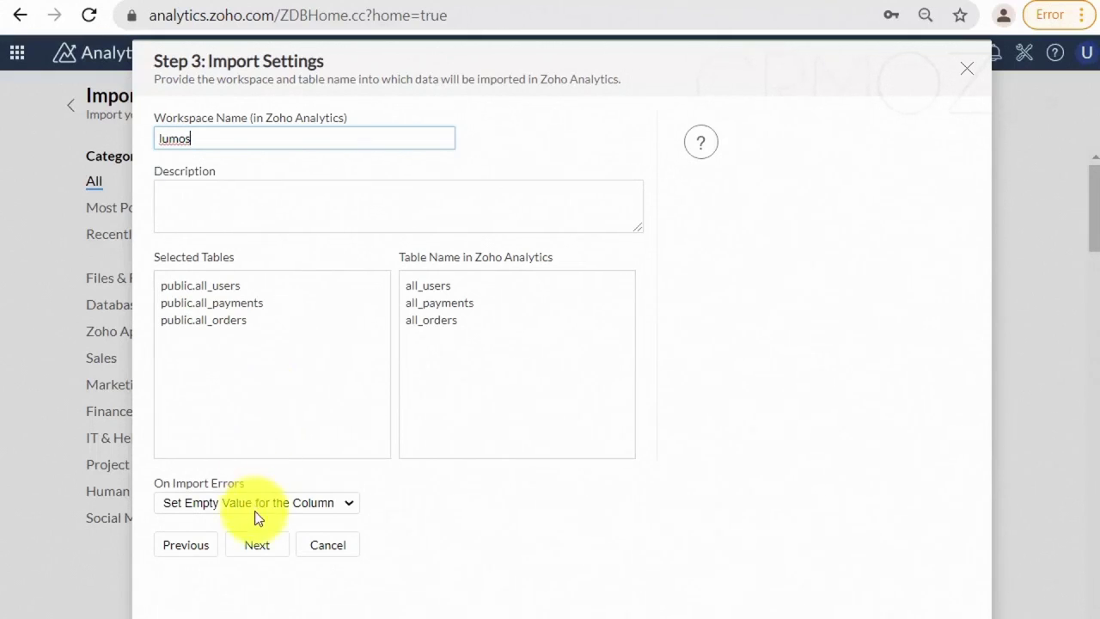
click(274, 545)
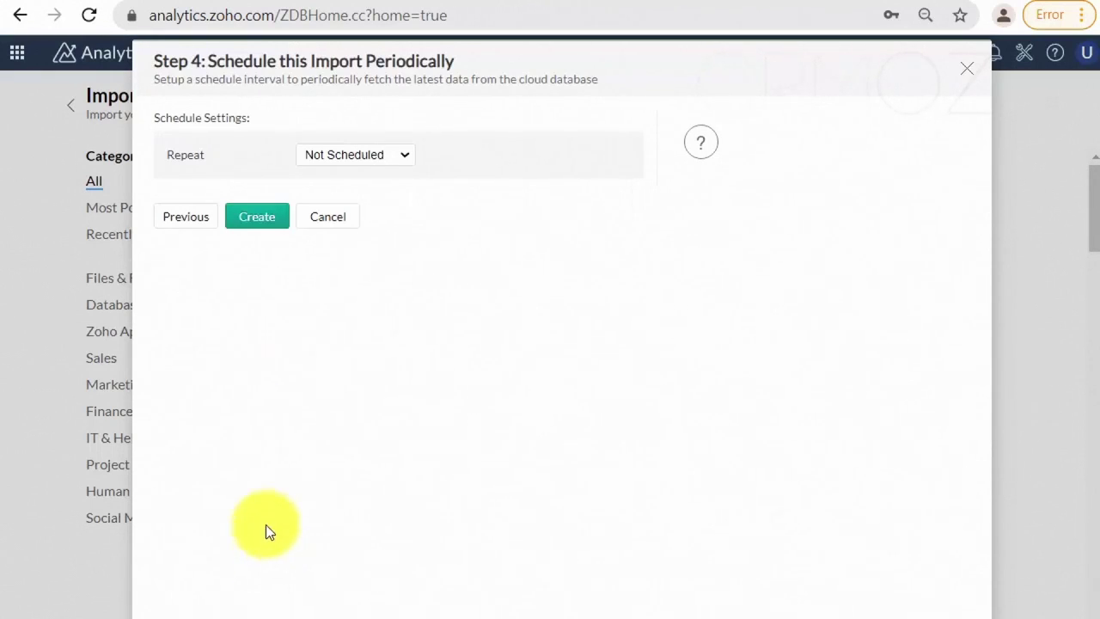
click(279, 220)
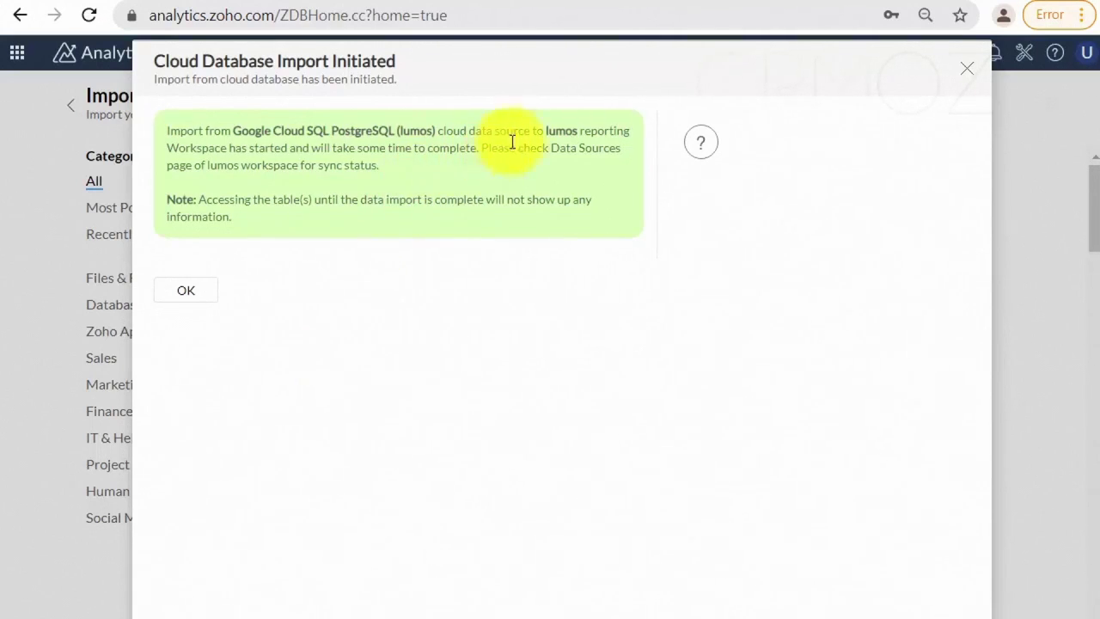
click(197, 301)
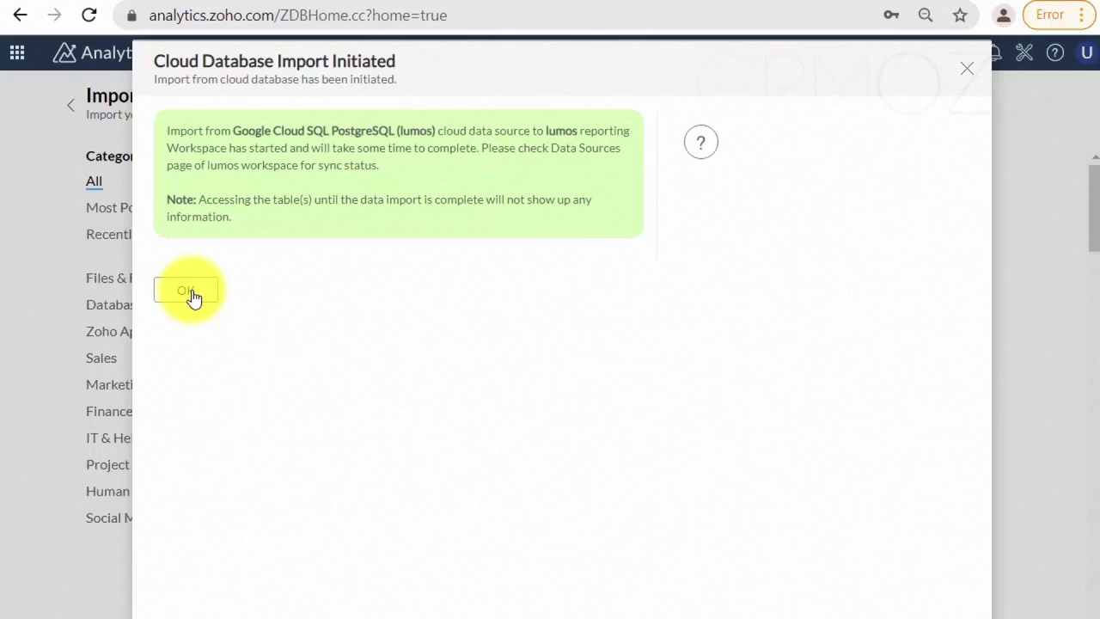
click(192, 292)
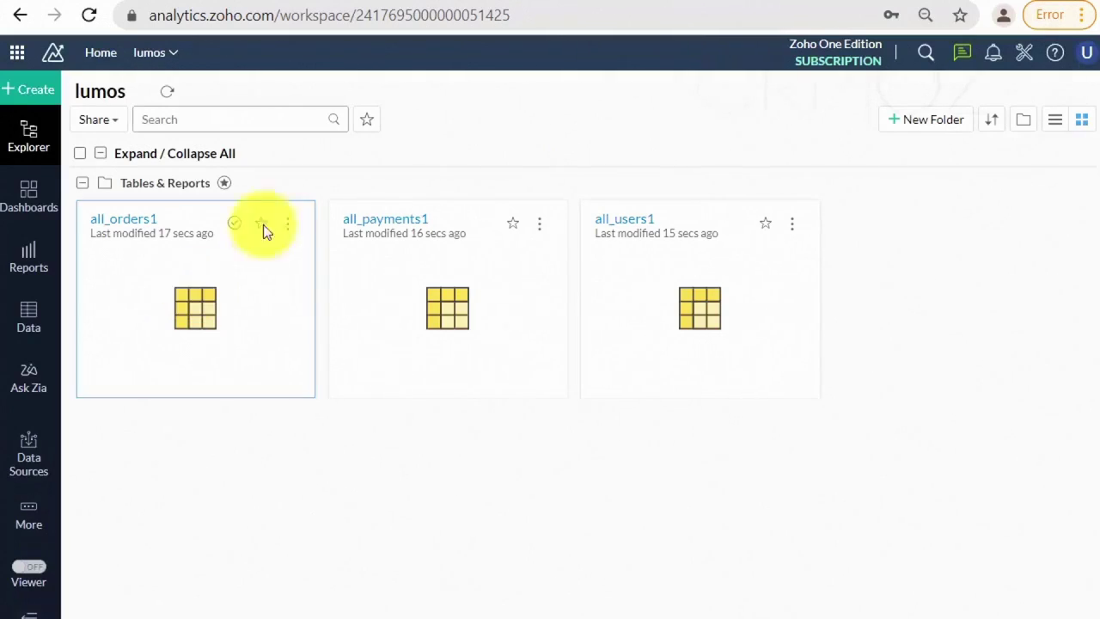
Step: Look at the all_orders1 table in the lumos workspace and open the workspace's data sources to check the sync
click(174, 53)
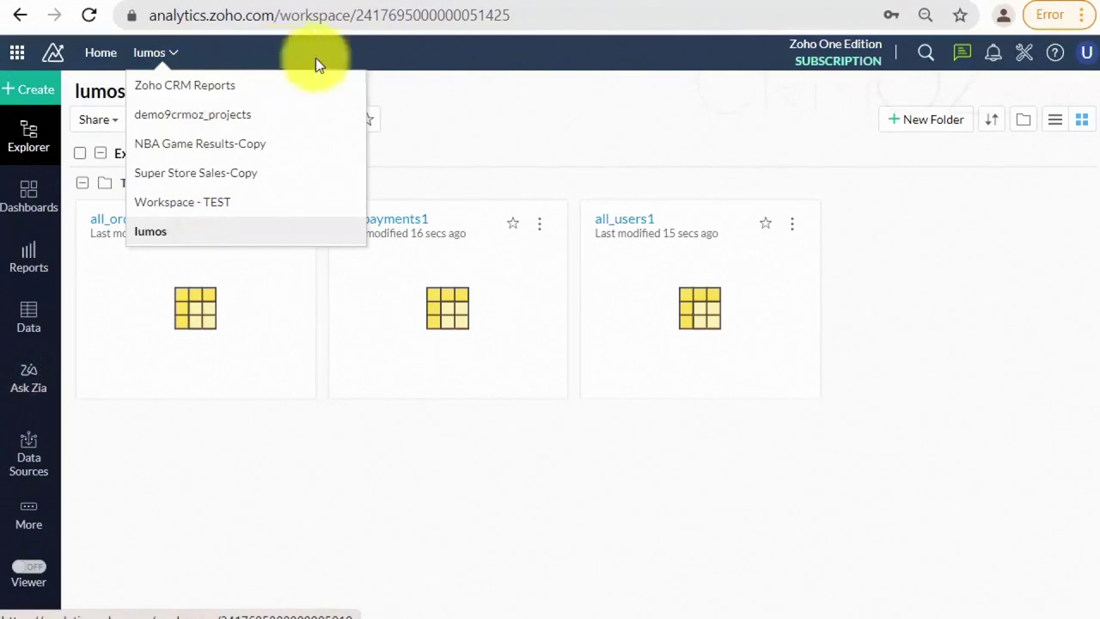
click(443, 117)
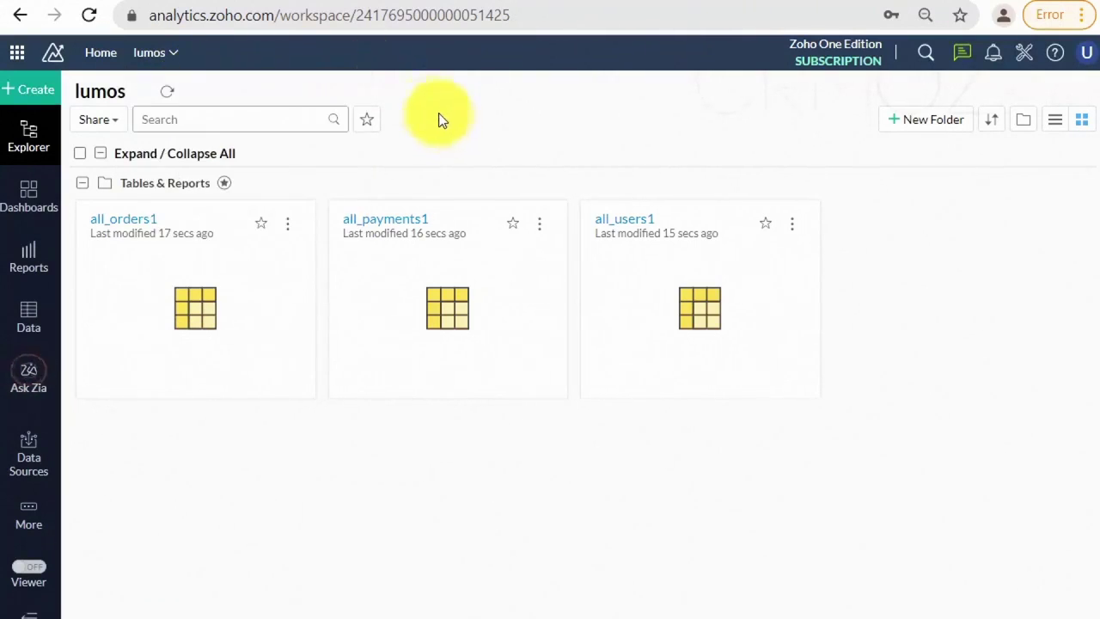
click(176, 318)
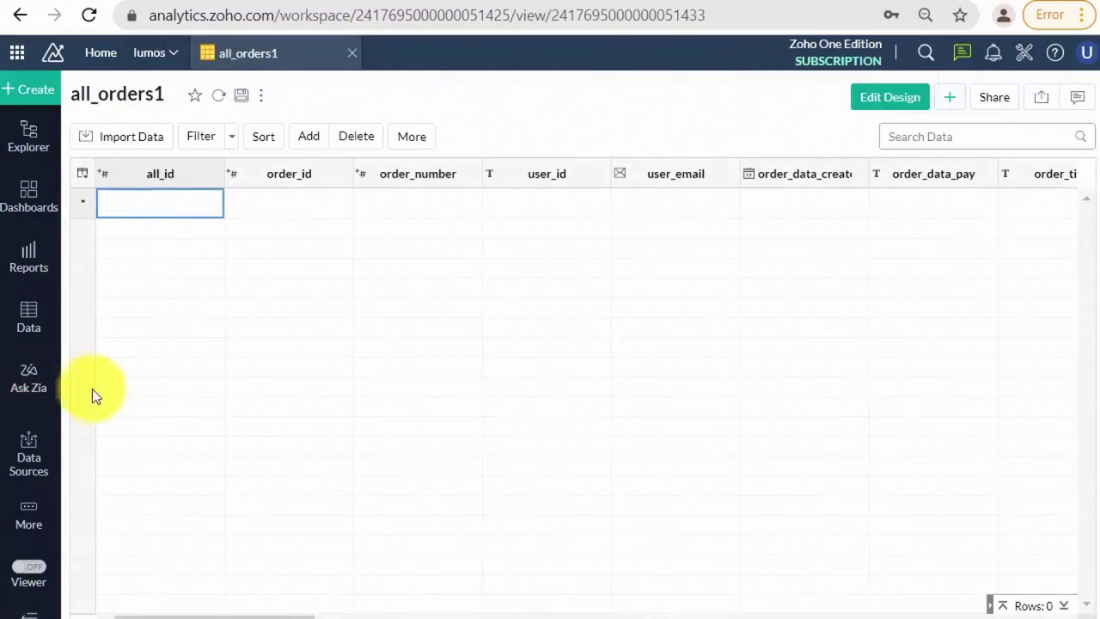
click(29, 462)
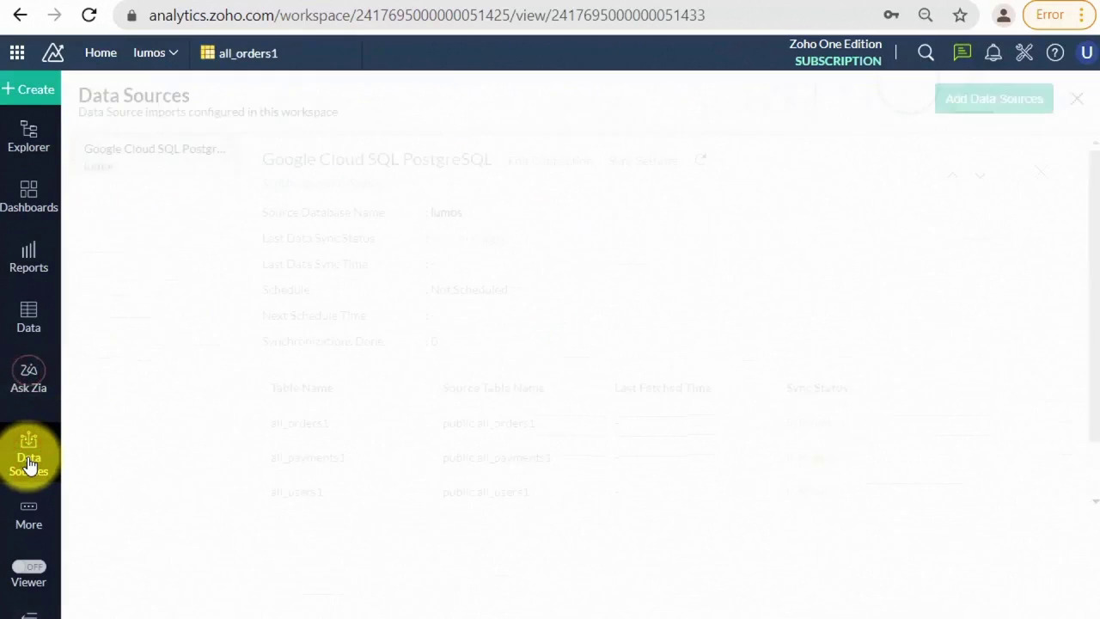